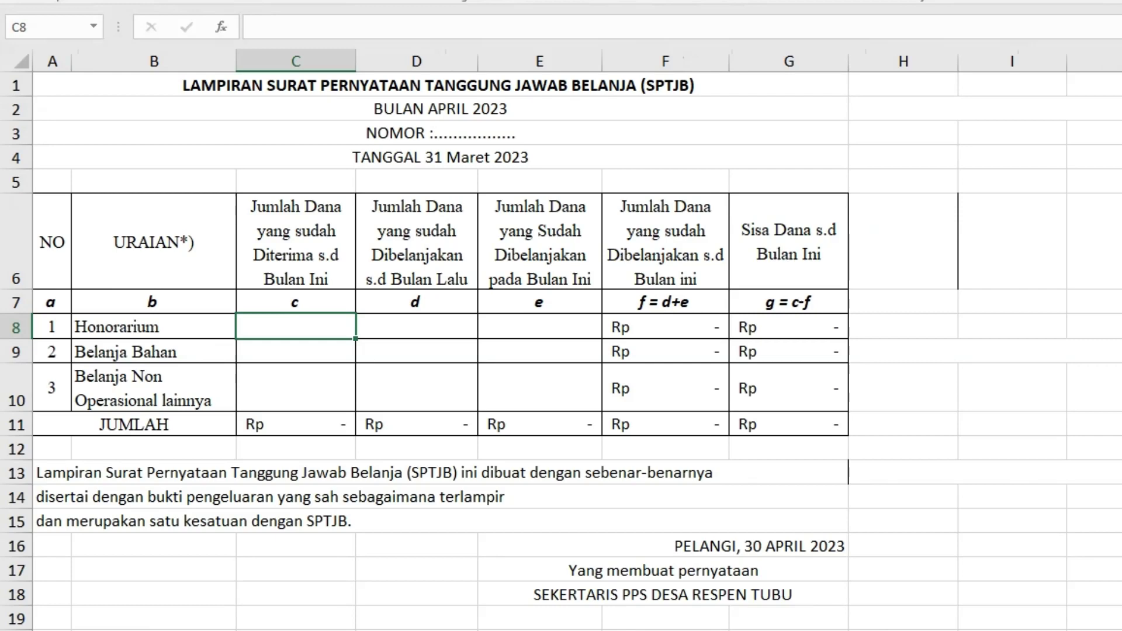
Narrow the Sisa Dana s.d Bulan Ini column slightly so the whole SPTJB table fits in view.
scroll(561, 339, "up", 3)
scroll(561, 351, "up", 1)
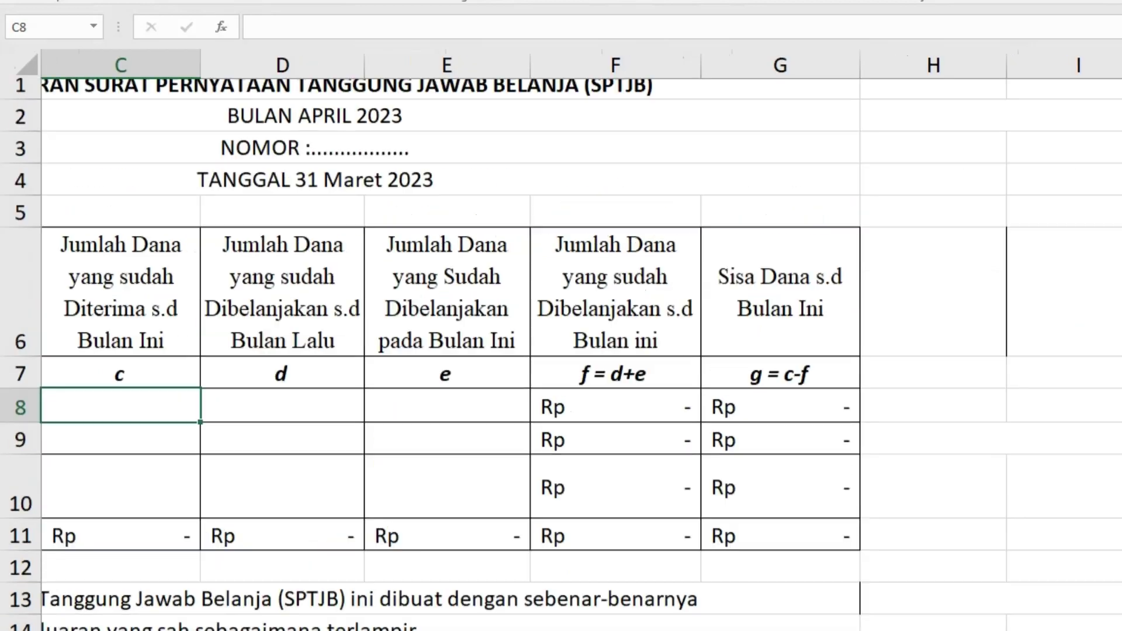
scroll(581, 339, "left", 3)
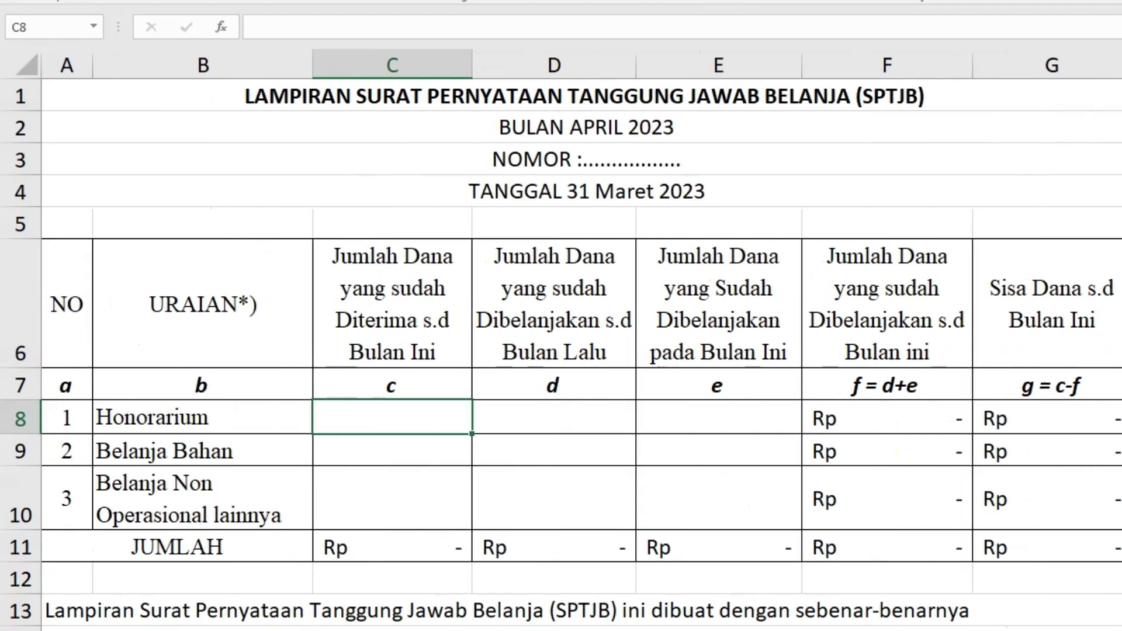
left_click_drag(1121, 65, 1114, 65)
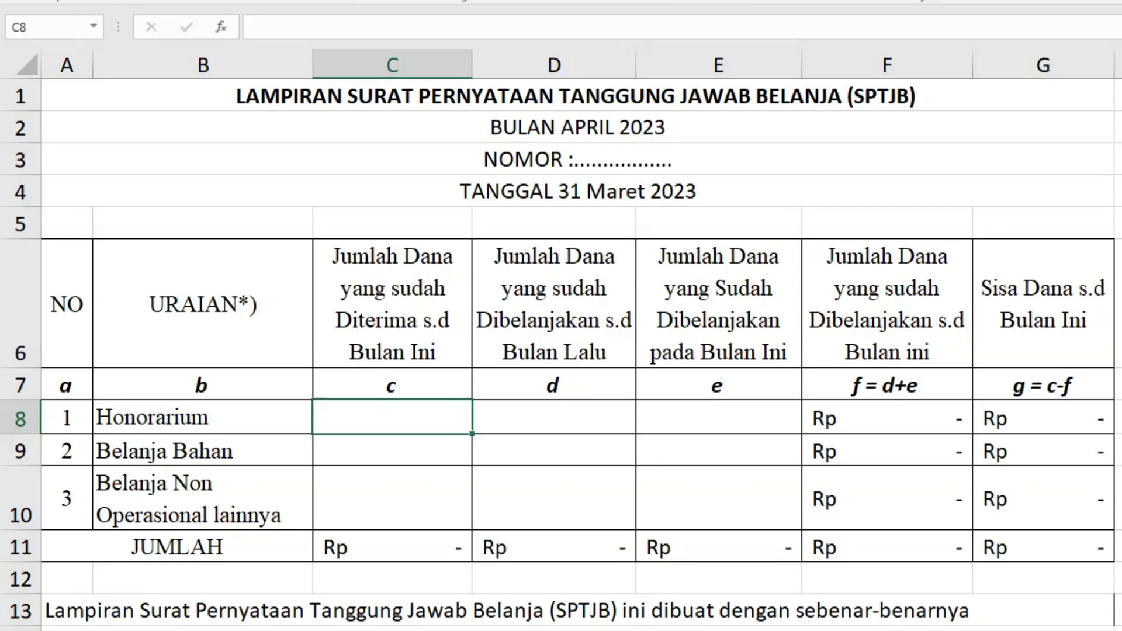
Examine the received-funds column and its Honorarium, Belanja Bahan and Belanja Non Operasional lainnya rows.
left_click(382, 456)
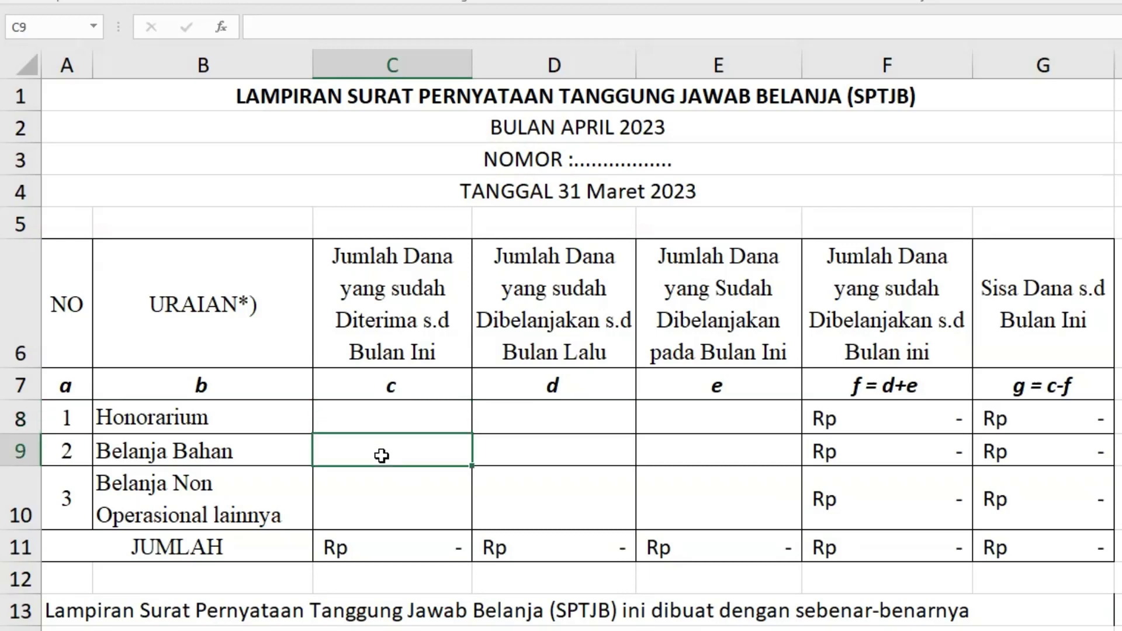
left_click(403, 504)
left_click(396, 415)
left_click_drag(397, 416, 394, 444)
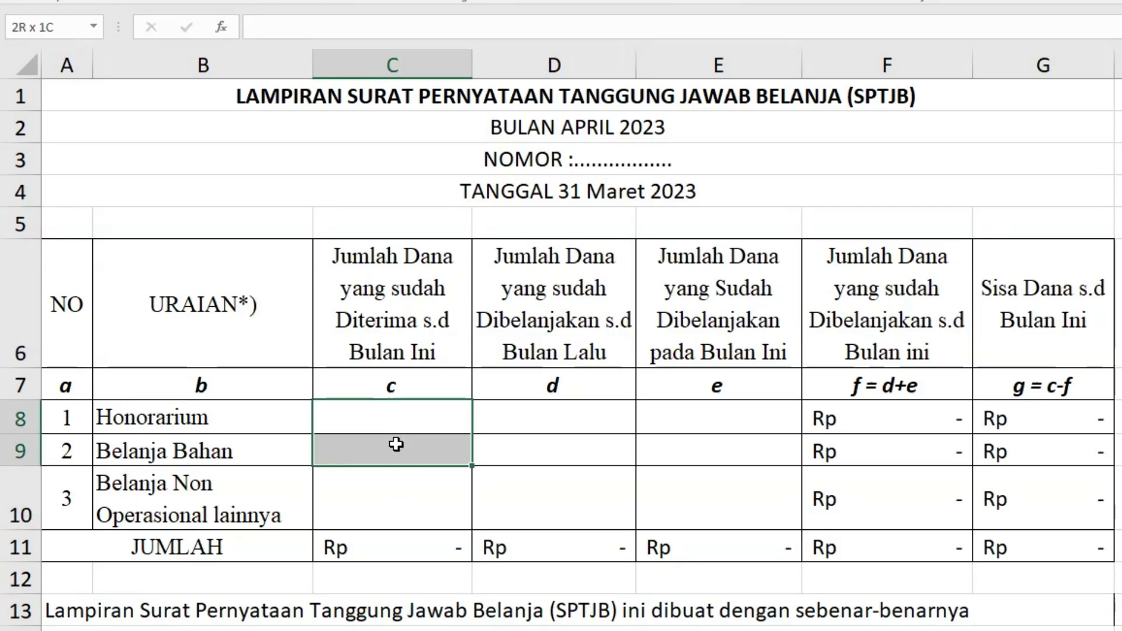
left_click(384, 494)
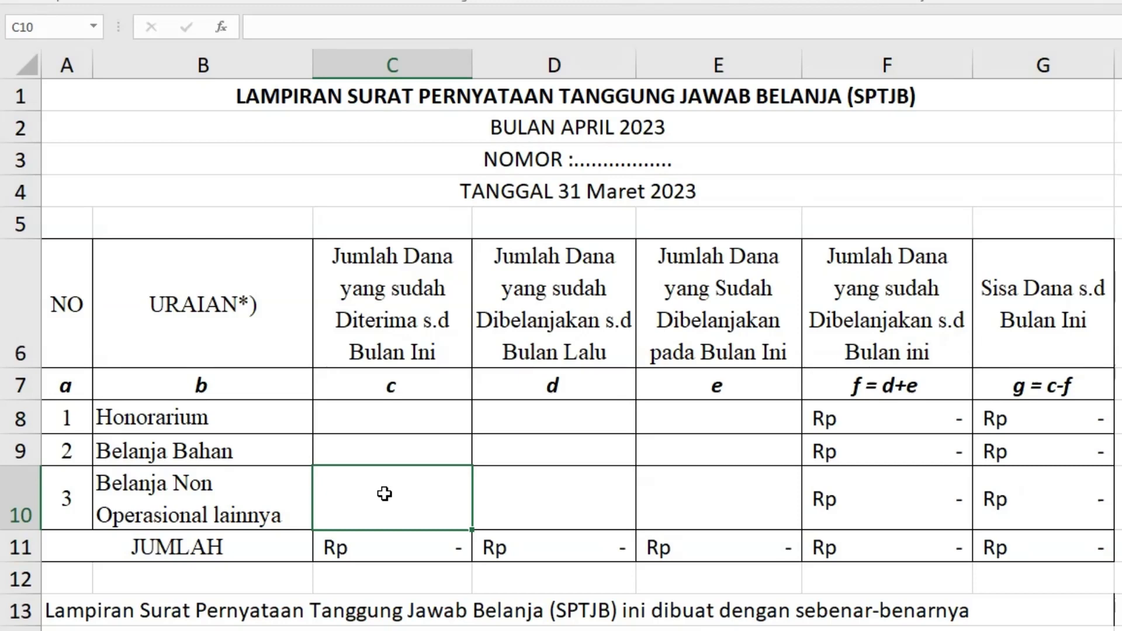
left_click(397, 419)
scroll(397, 419, "down", 1)
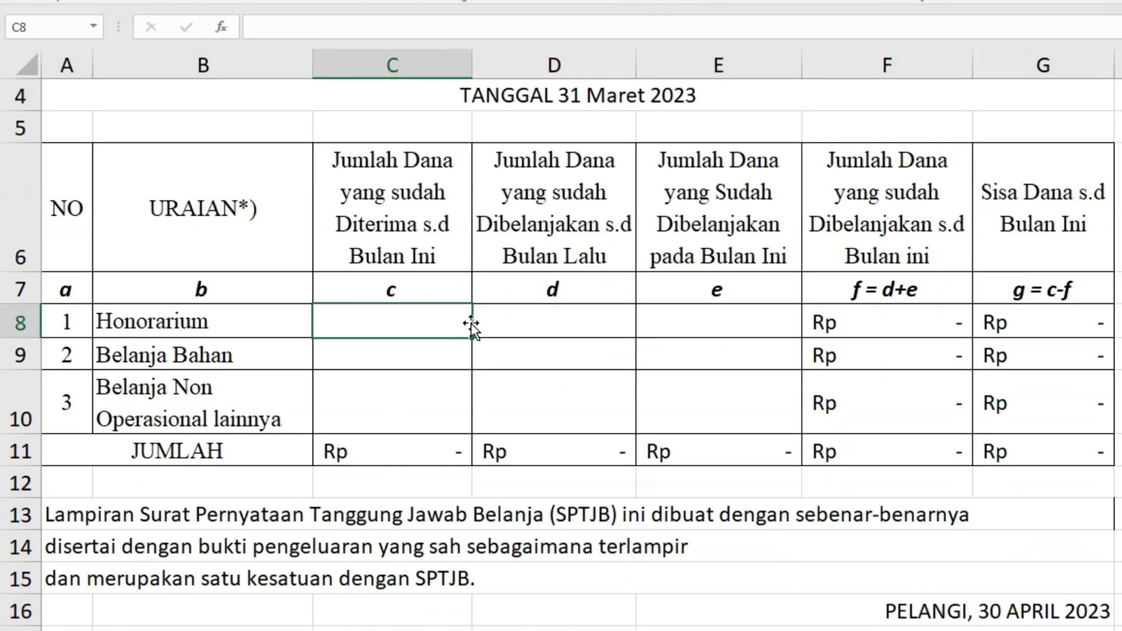
left_click(407, 289)
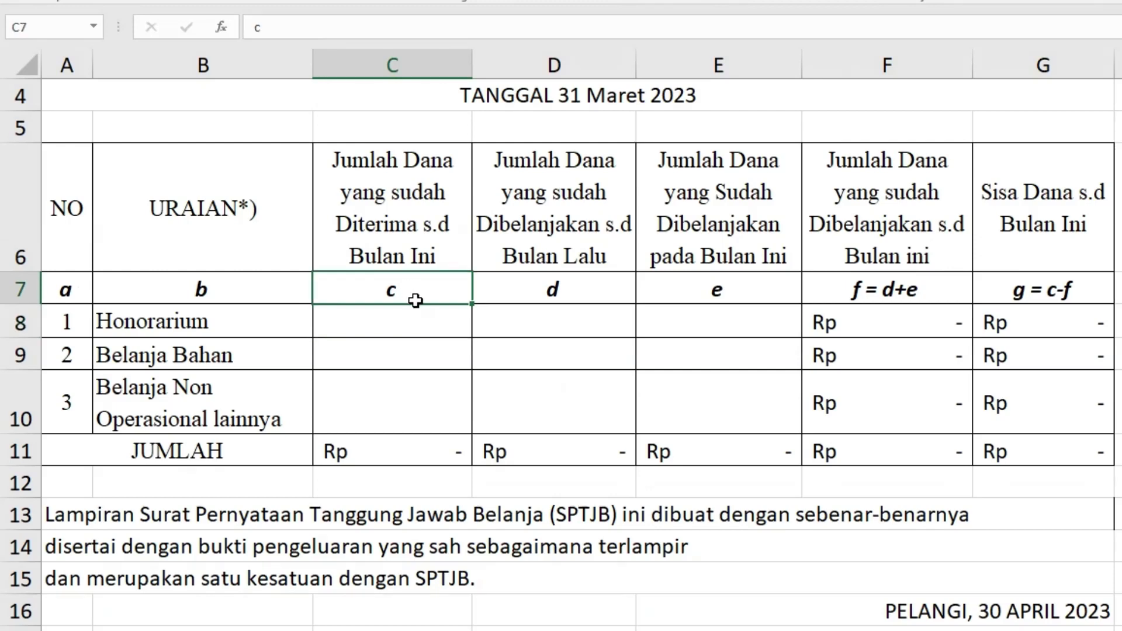
left_click(431, 236)
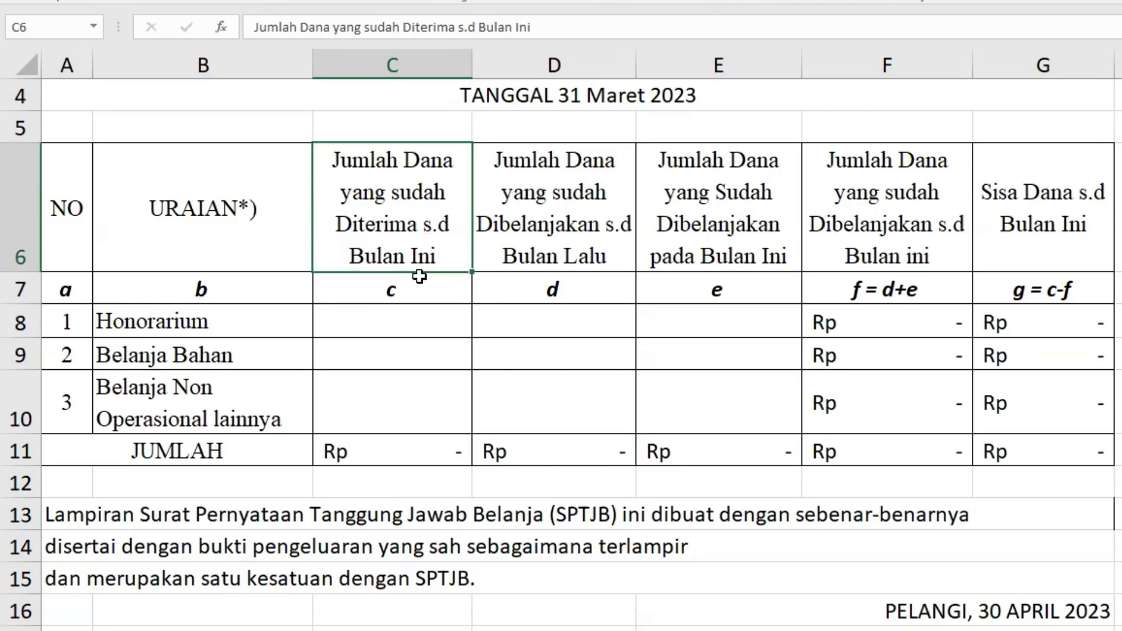
left_click(249, 322)
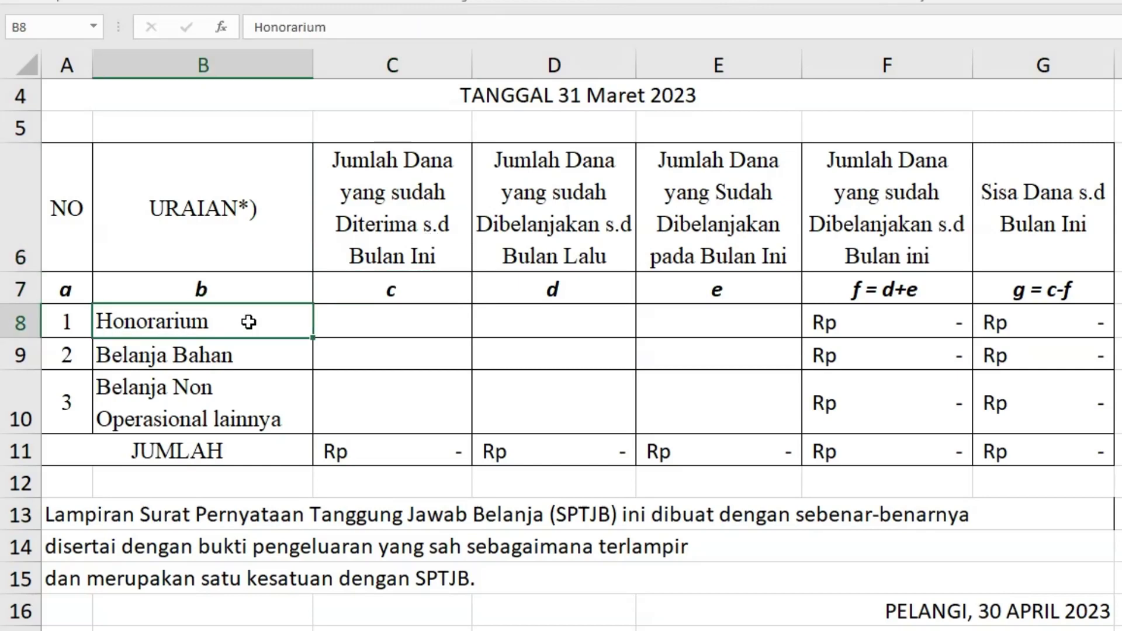
left_click(240, 360)
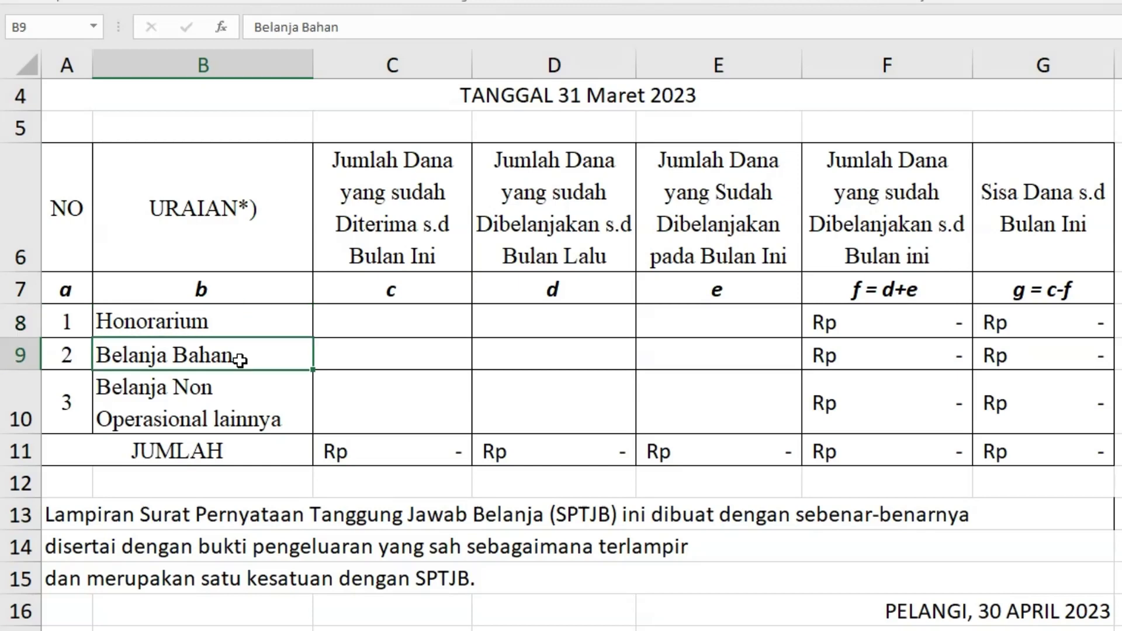
left_click(234, 405)
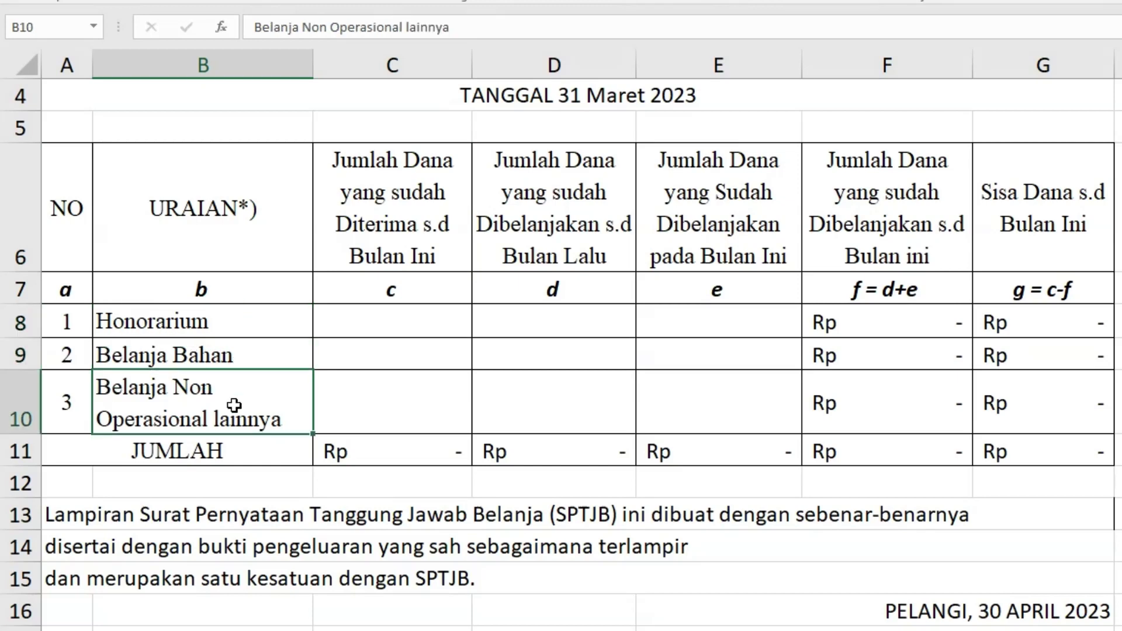
Examine the headers of the three spent-funds columns: up to last month, in this month, and up to this month.
left_click(573, 290)
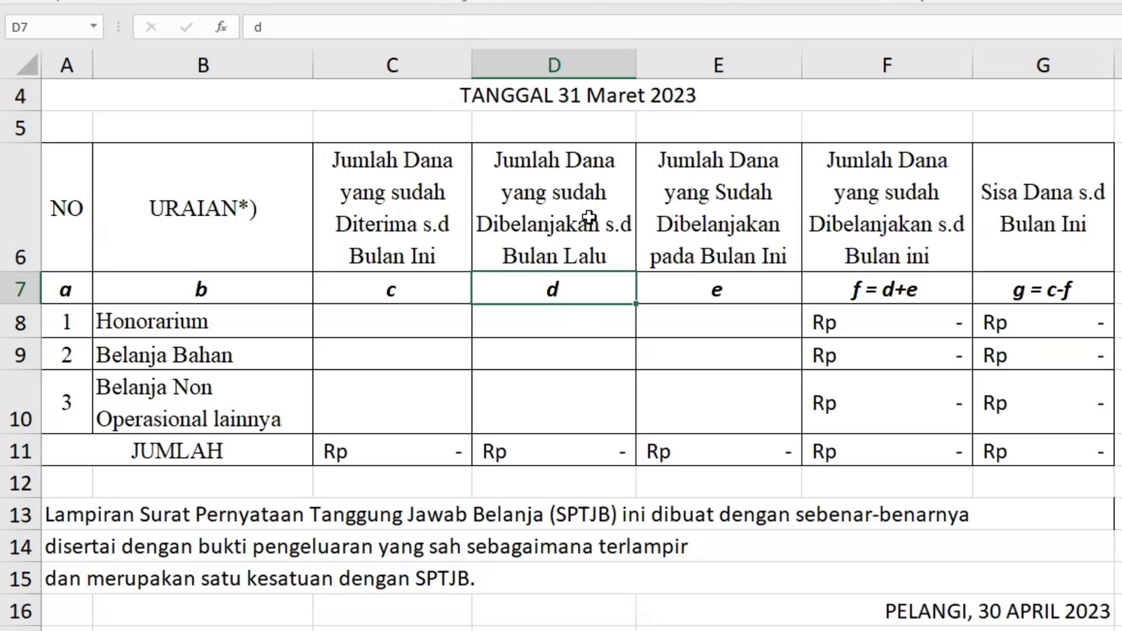
left_click(582, 251)
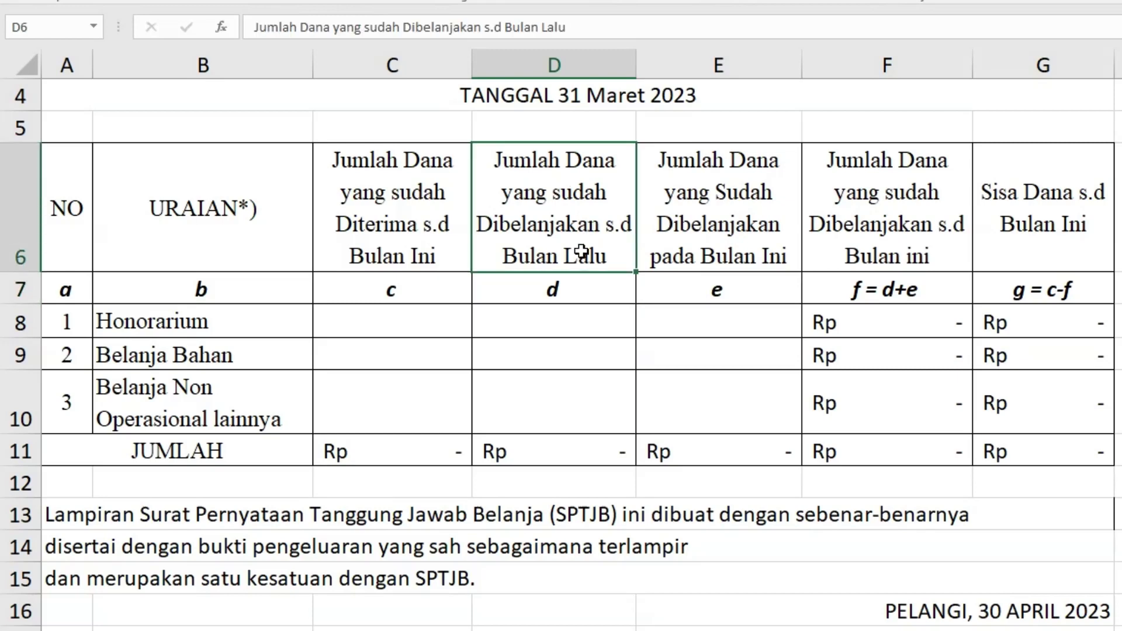
left_click_drag(556, 321, 546, 393)
left_click(725, 204)
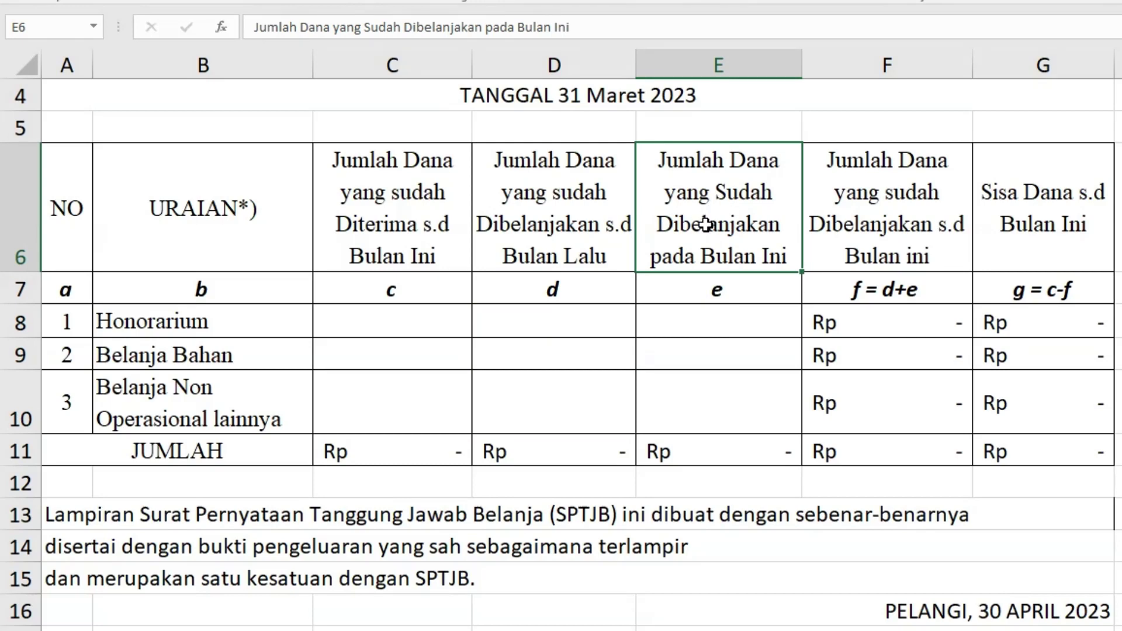
scroll(722, 246, "up", 1)
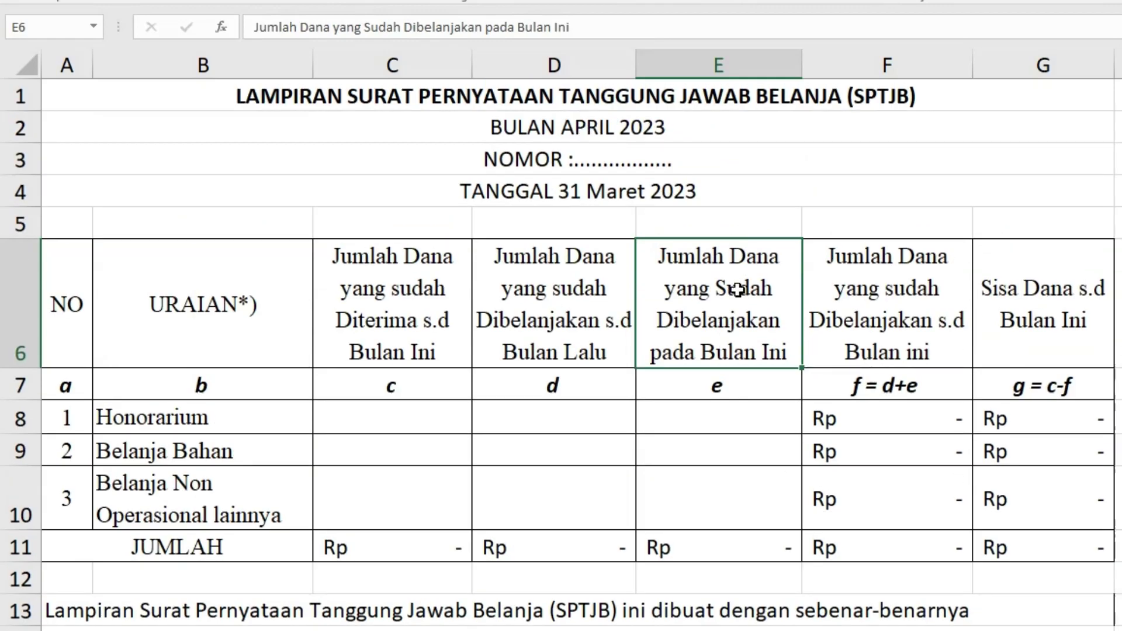
left_click(746, 385)
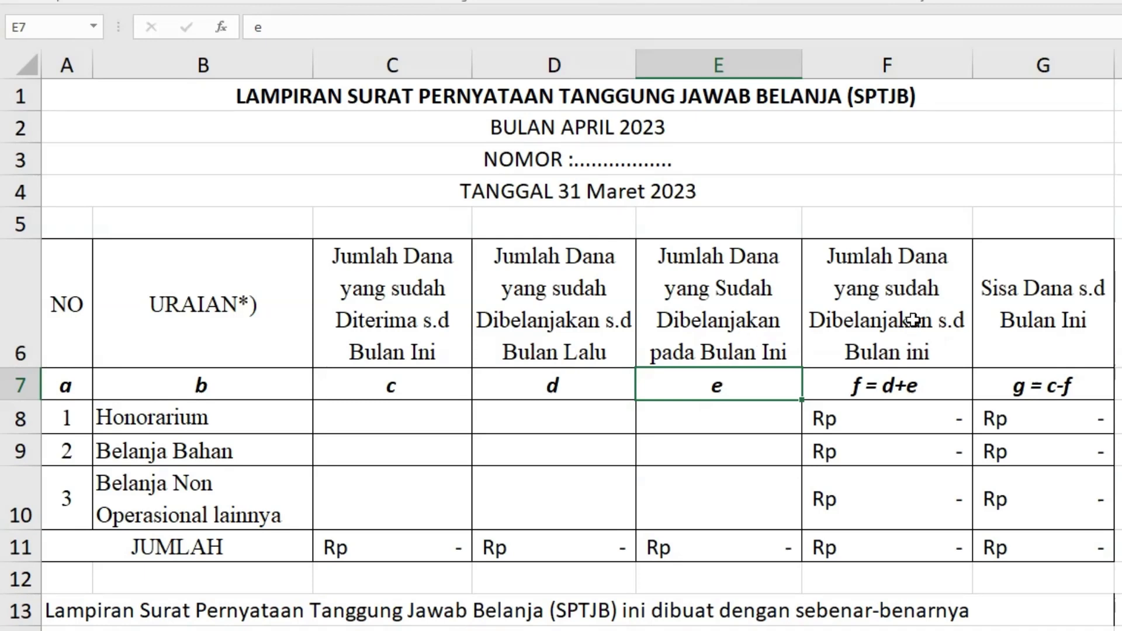
left_click(918, 292)
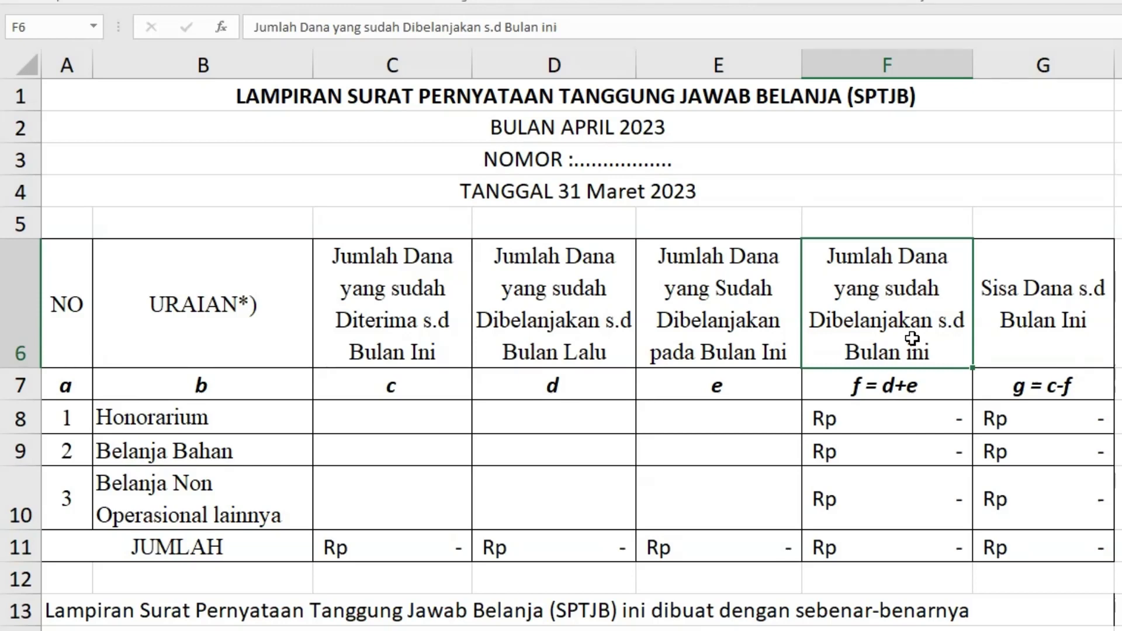
left_click(573, 349)
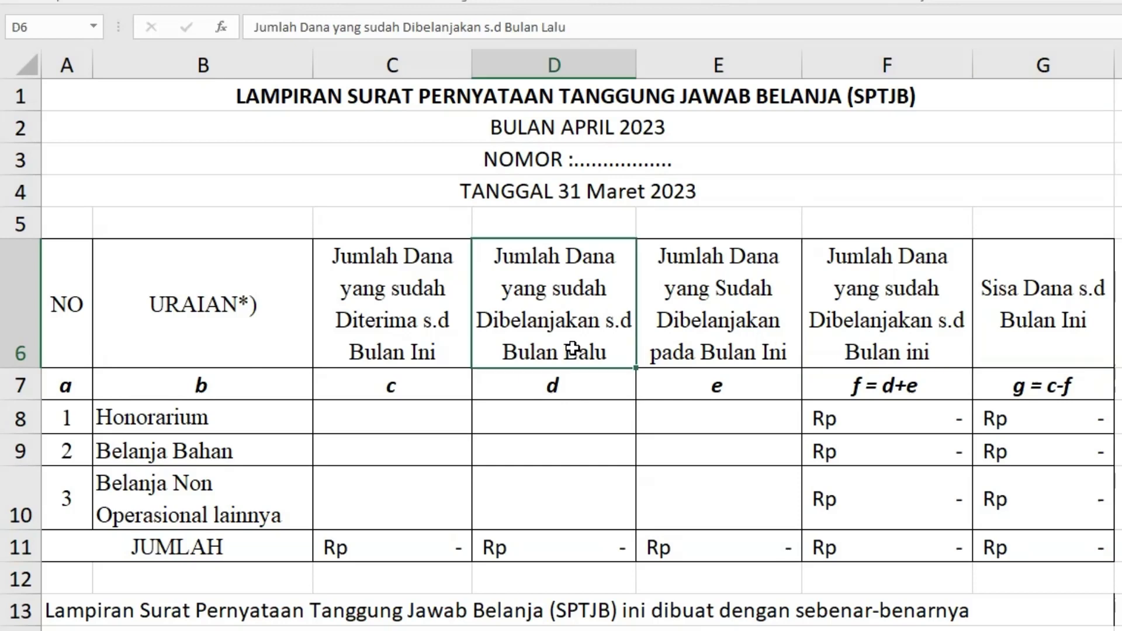
left_click(751, 320)
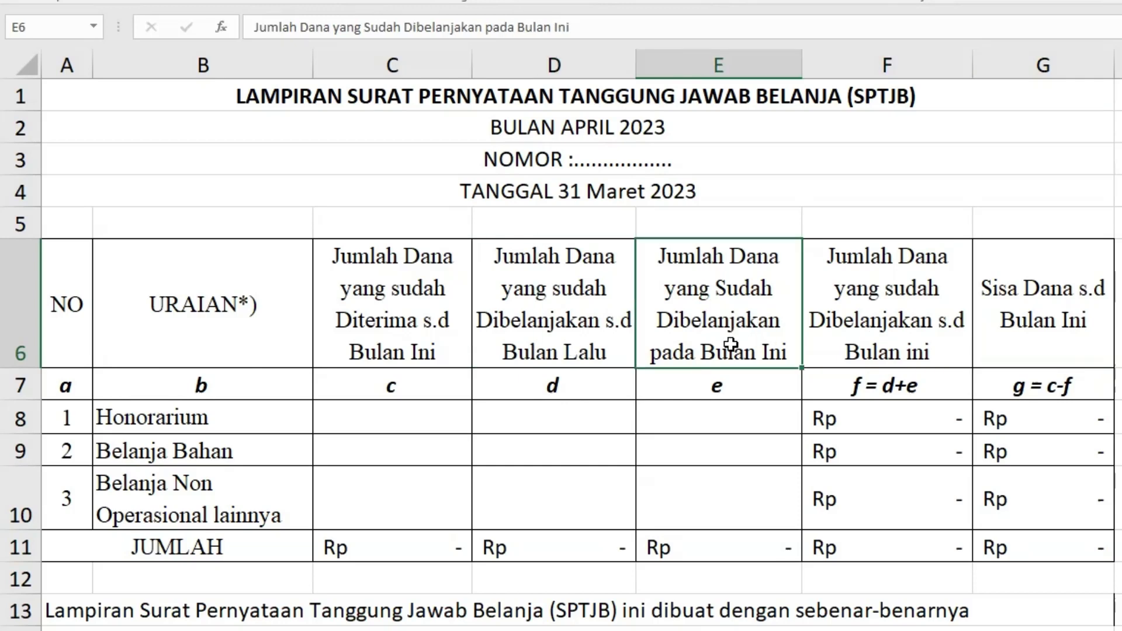
Enter the formula =D8+E8 in F8 for the Honorarium funds spent up to this month.
left_click(909, 424)
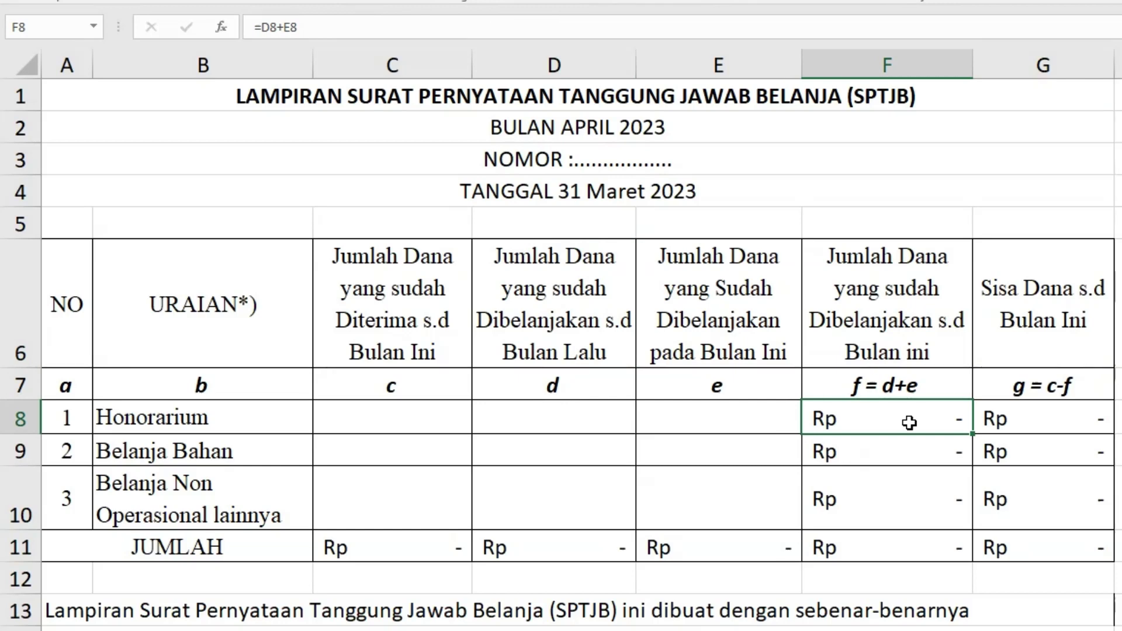
type("=")
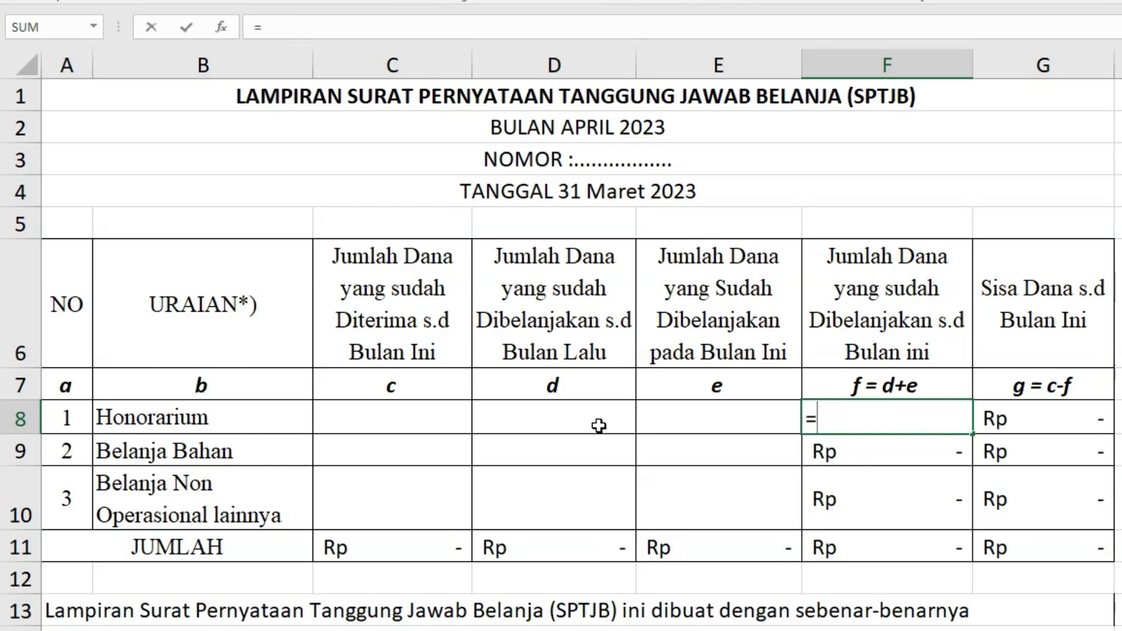
left_click(569, 425)
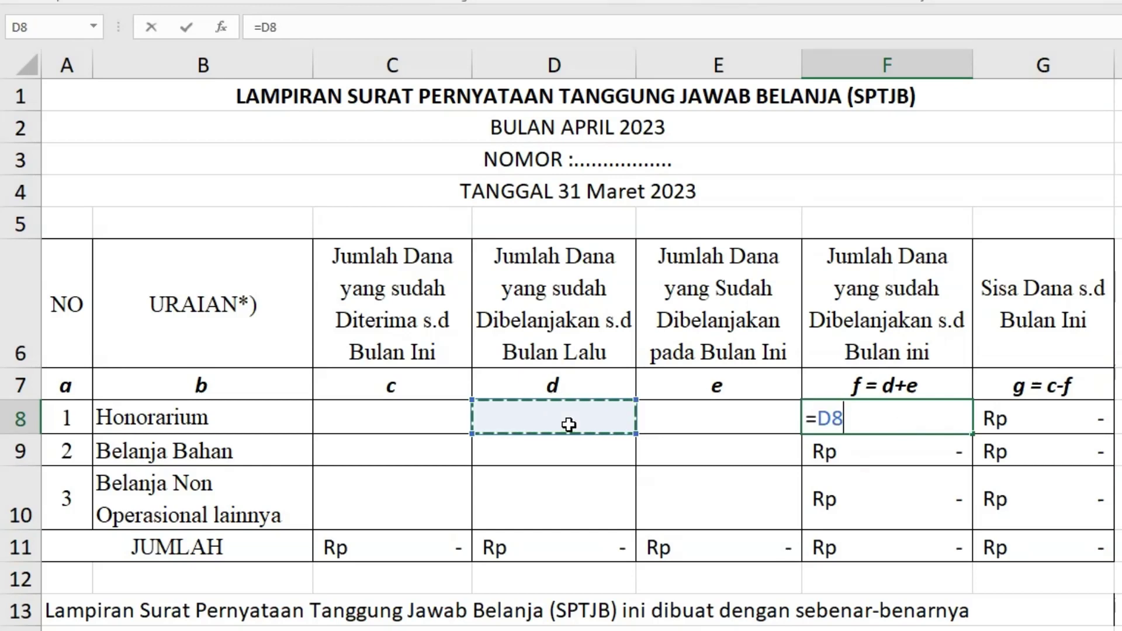
type("+")
left_click(676, 415)
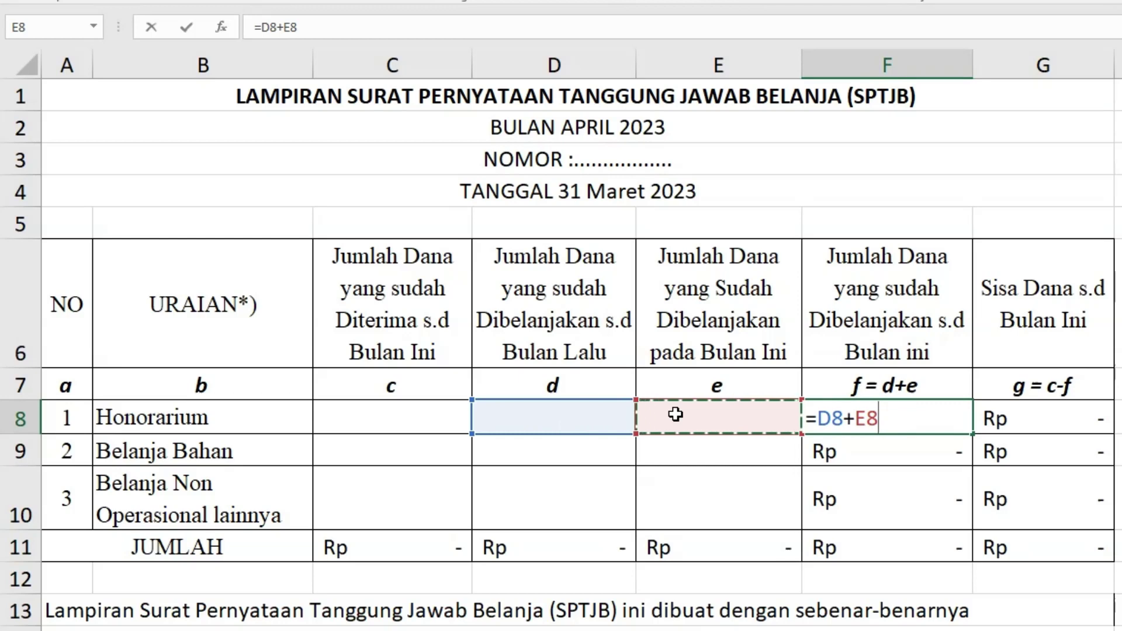
key("Return")
Fill the F8 formula down to F10 for Belanja Bahan and Belanja Non Operasional lainnya.
left_click(853, 418)
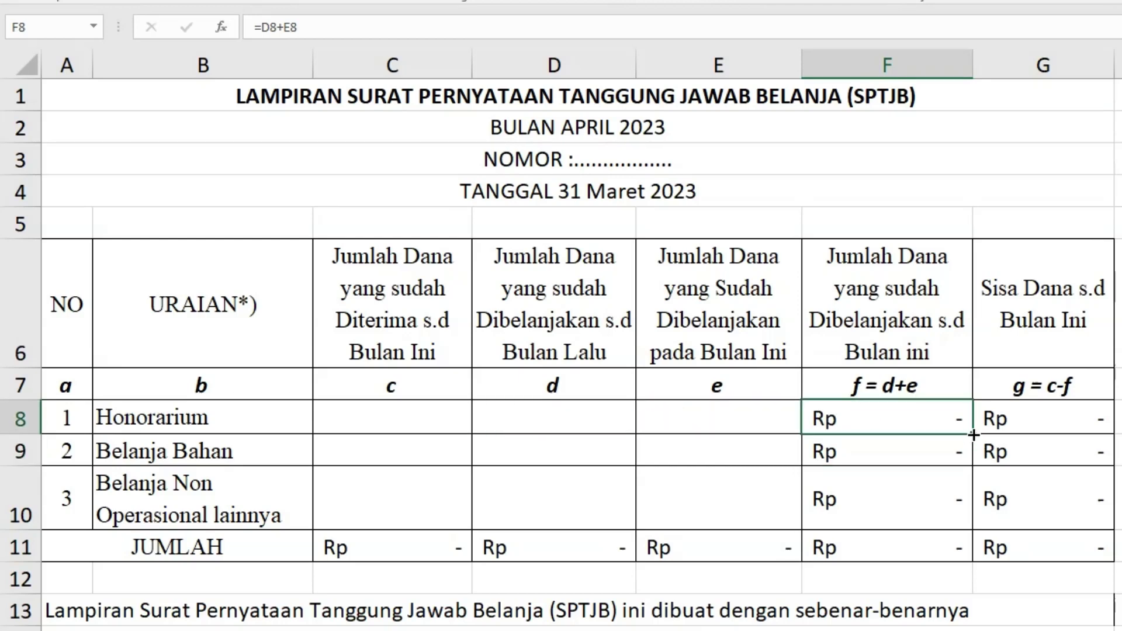
left_click_drag(973, 433, 971, 497)
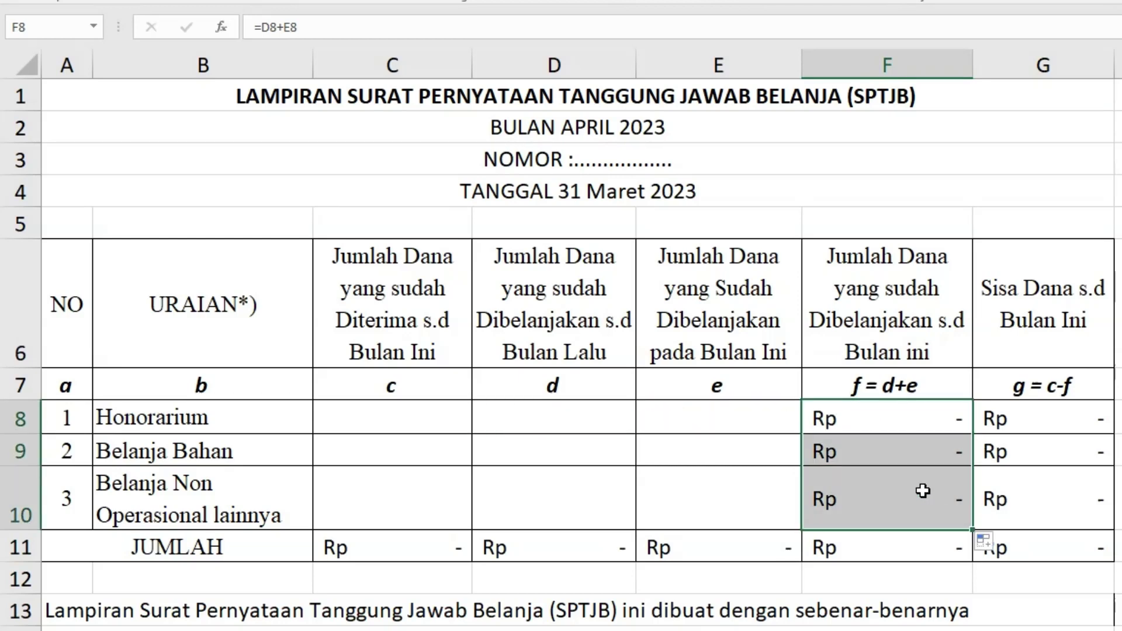
left_click(884, 447)
left_click(187, 460)
left_click(188, 504)
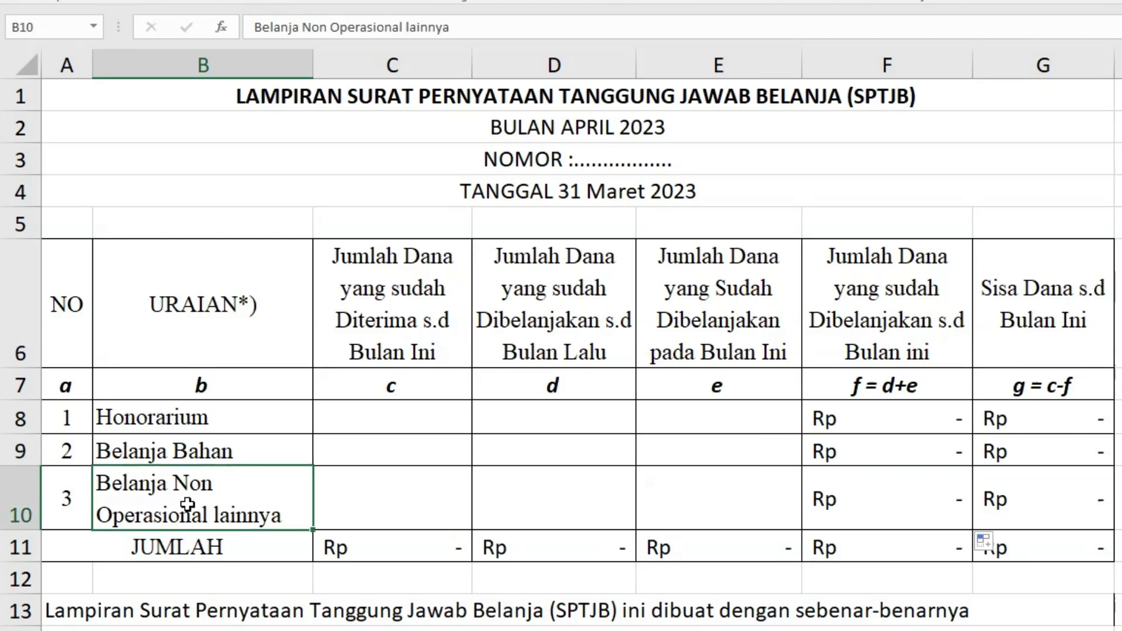
Examine the remaining-funds column, its g = c-f rule, and the received and spent columns that the rule refers to.
left_click(1034, 419)
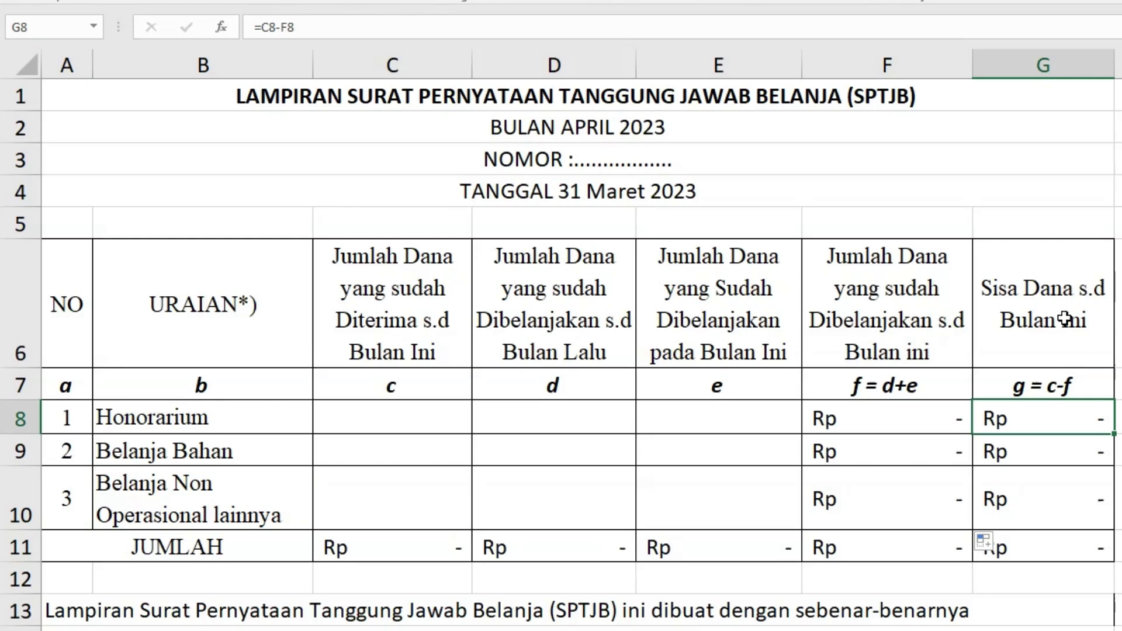
left_click(1058, 387)
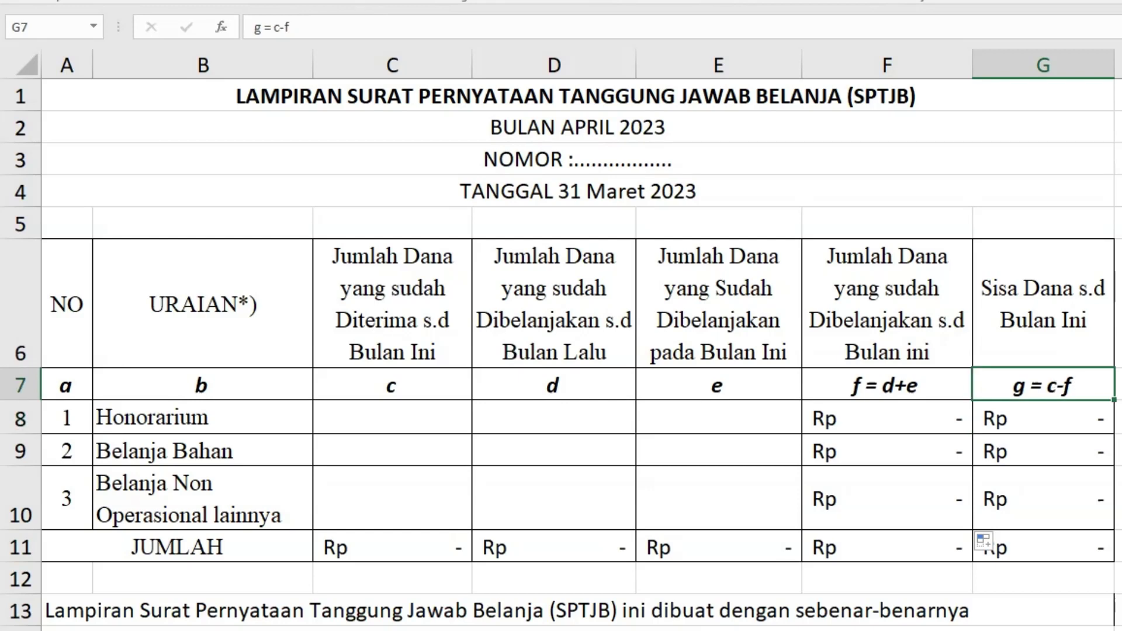
left_click(920, 309)
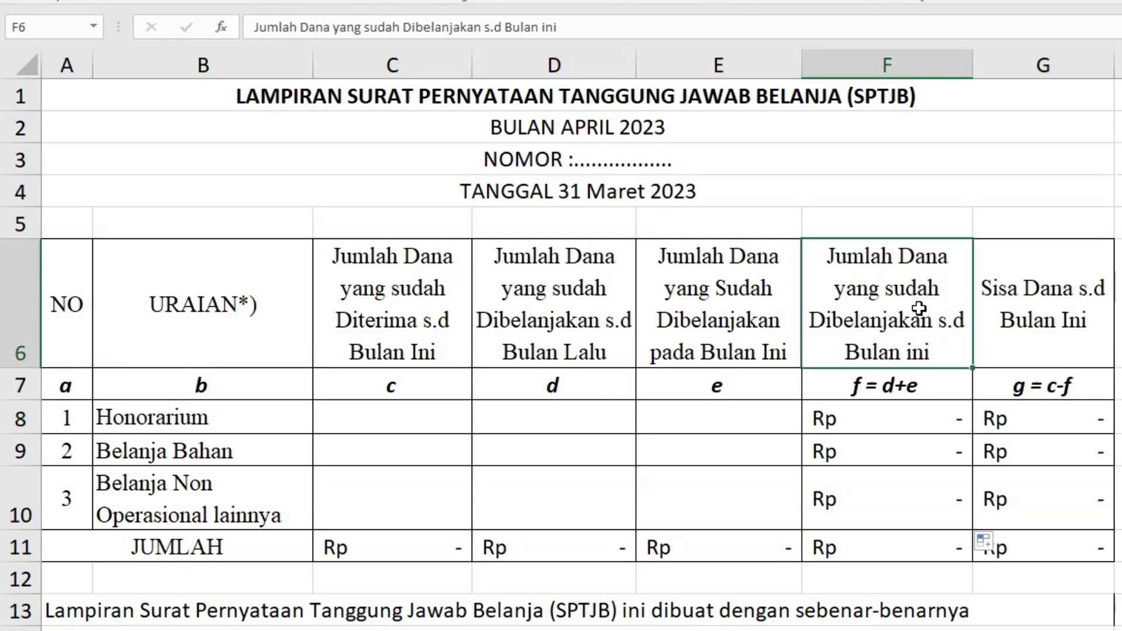
left_click(1067, 387)
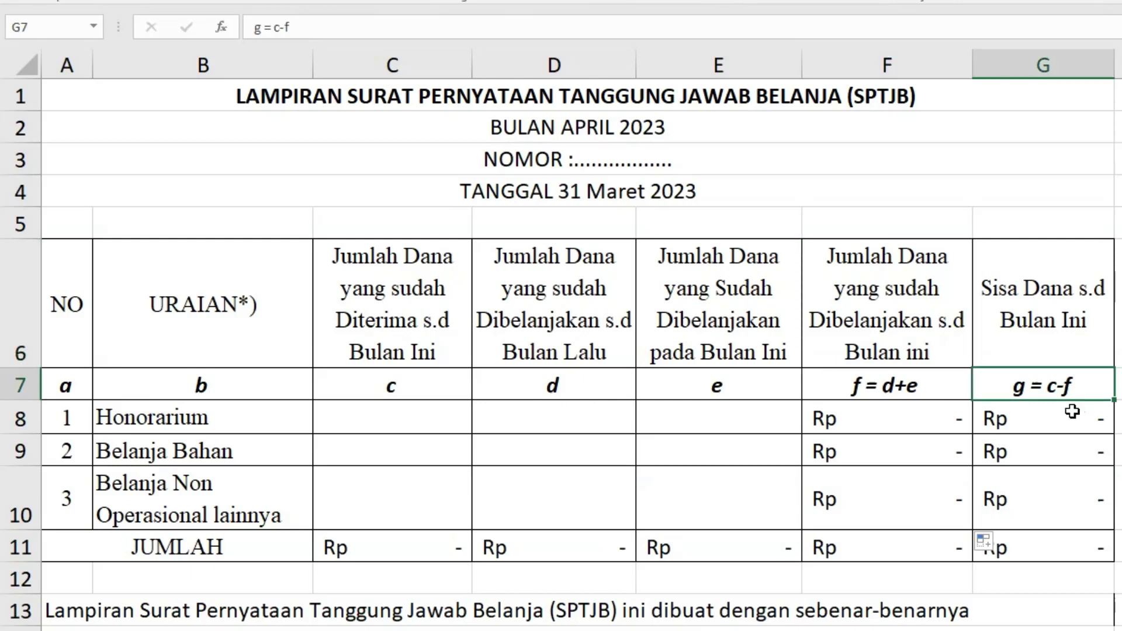
left_click(423, 387)
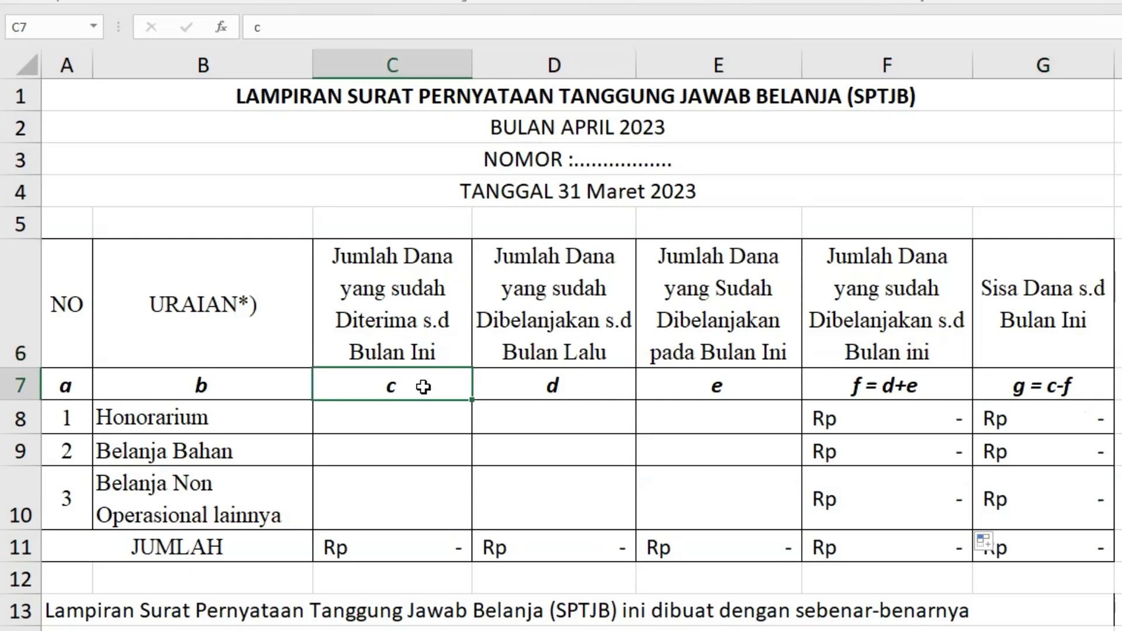
left_click(862, 380)
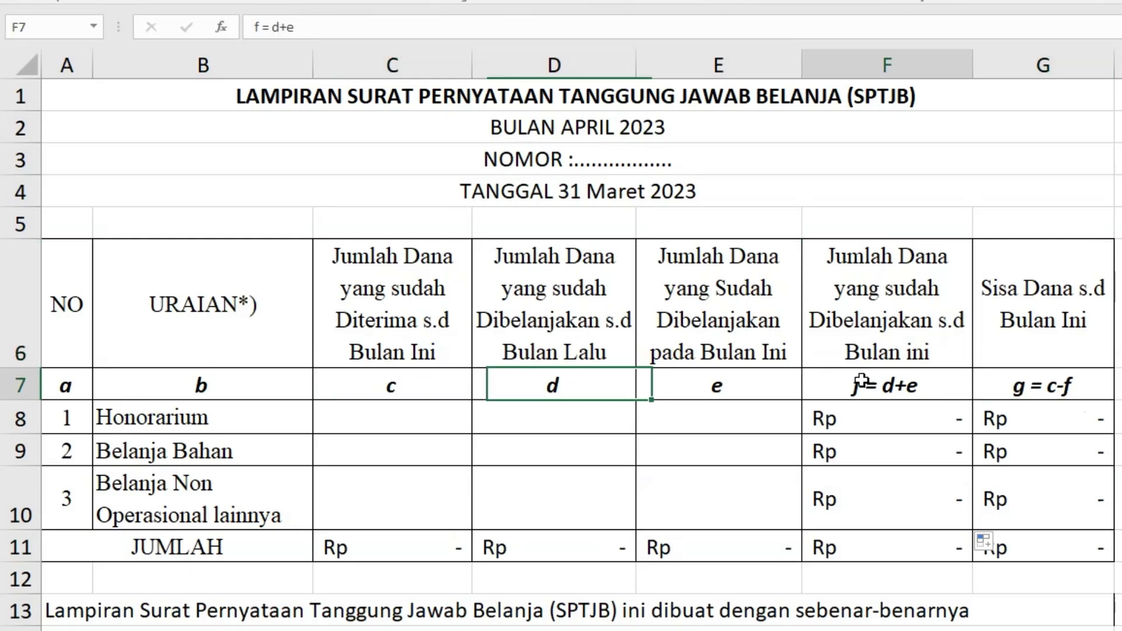
Enter the formula =C8-F8 in G8 for the remaining Honorarium funds up to this month.
left_click(1010, 421)
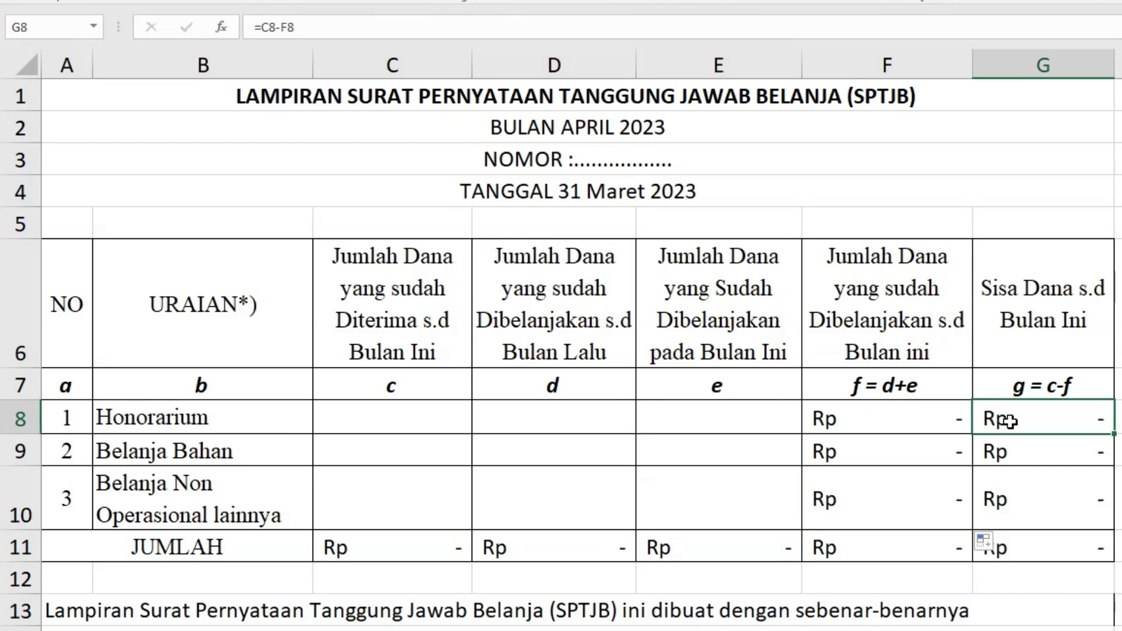
type("=")
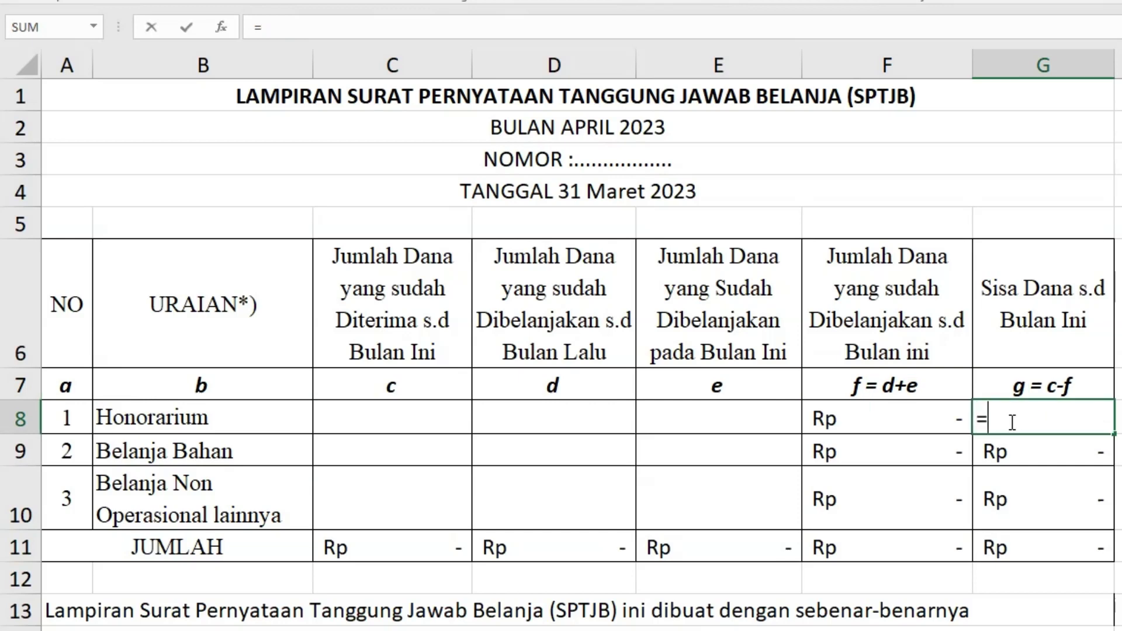
left_click(392, 427)
type("-")
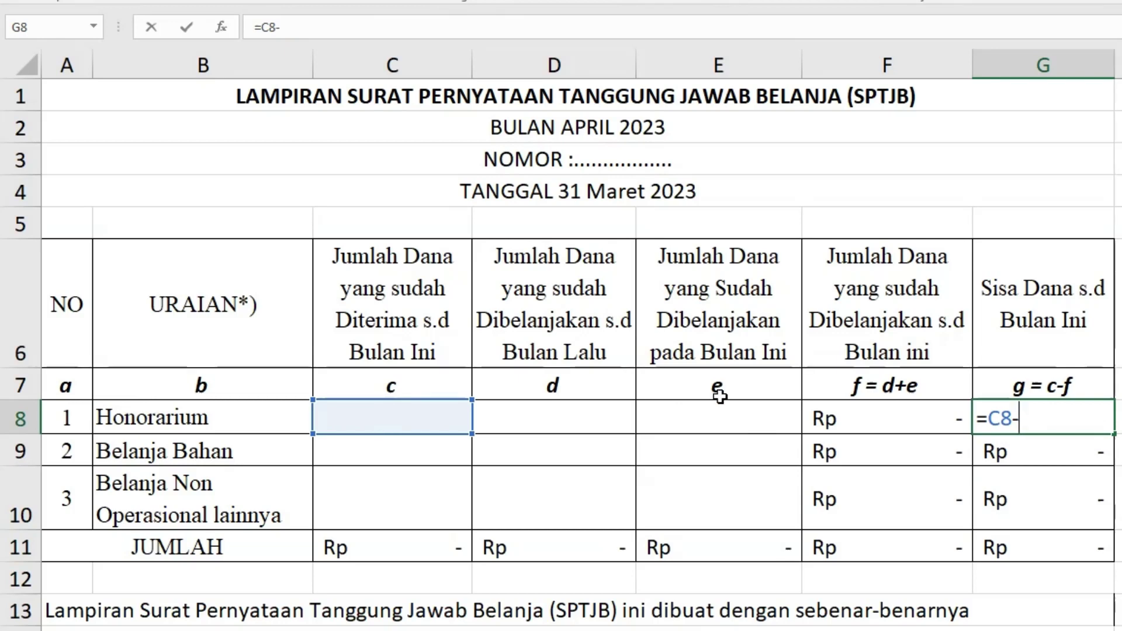
left_click(877, 420)
key("Return")
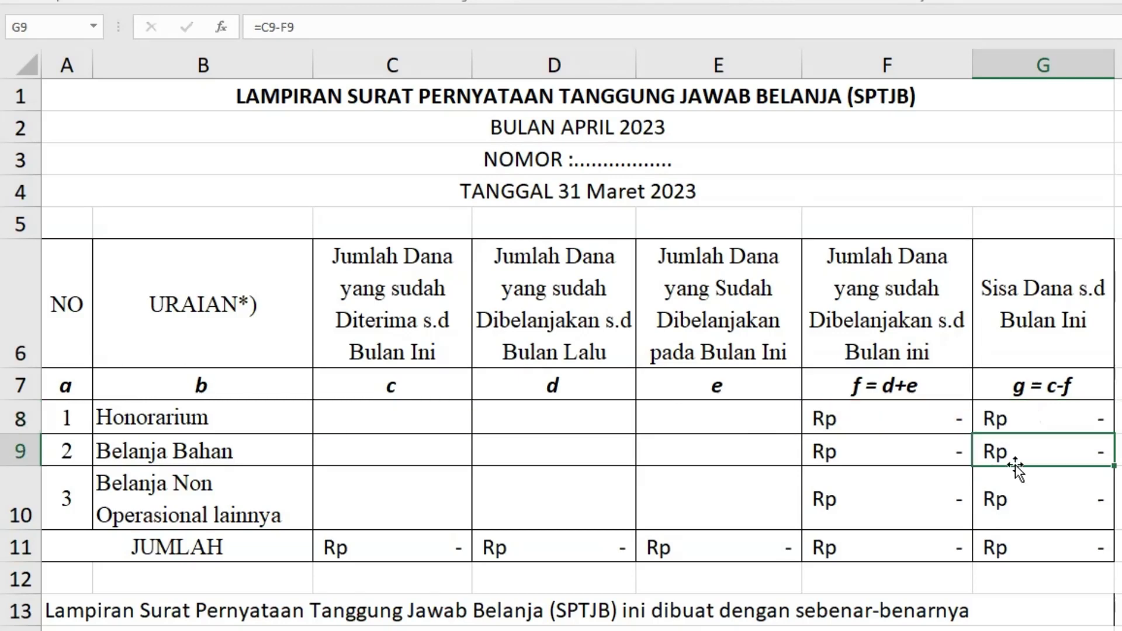
Fill the G8 formula down to G10 for Belanja Bahan and Belanja Non Operasional lainnya.
left_click(1019, 419)
left_click_drag(1114, 433, 1103, 520)
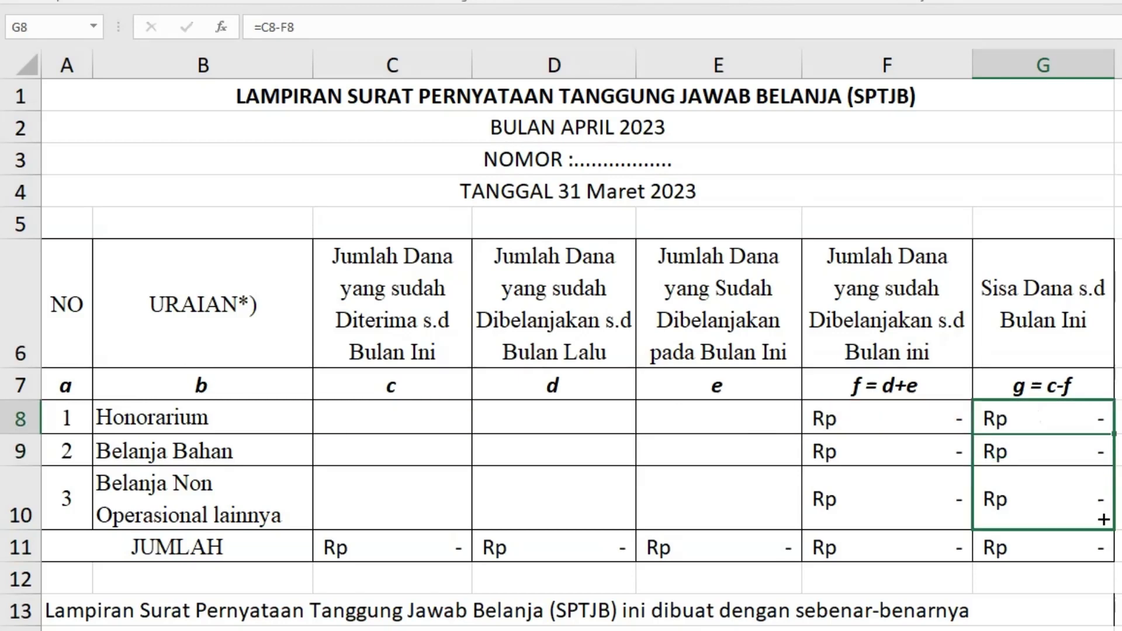
left_click(1118, 503)
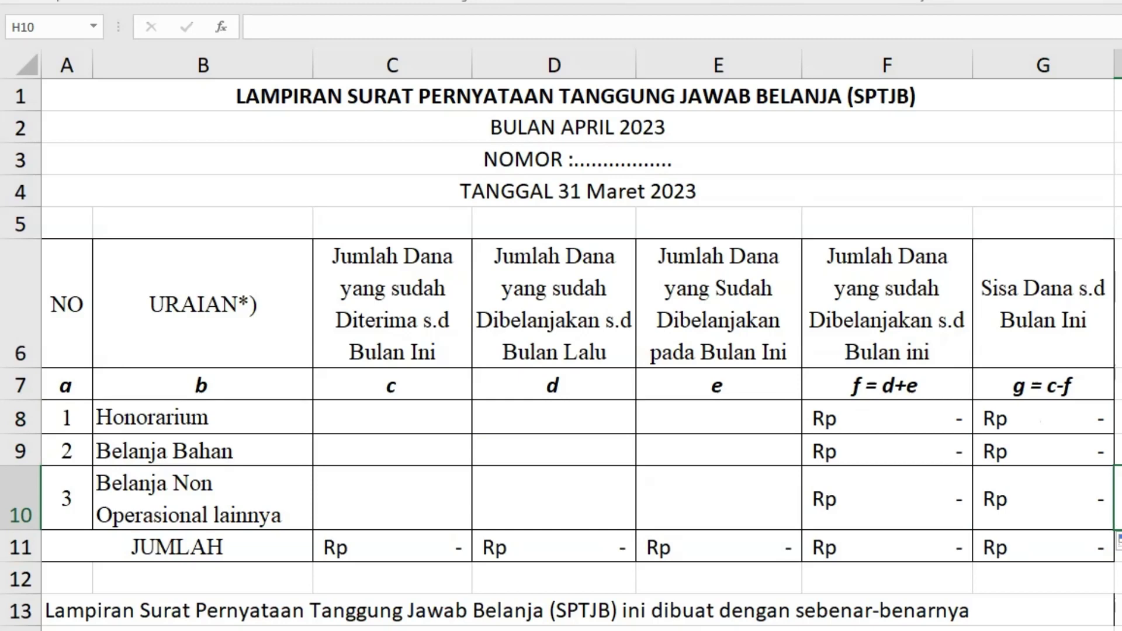
Examine the received-funds column header together with the Honorarium row and the report month in the title.
left_click(412, 413)
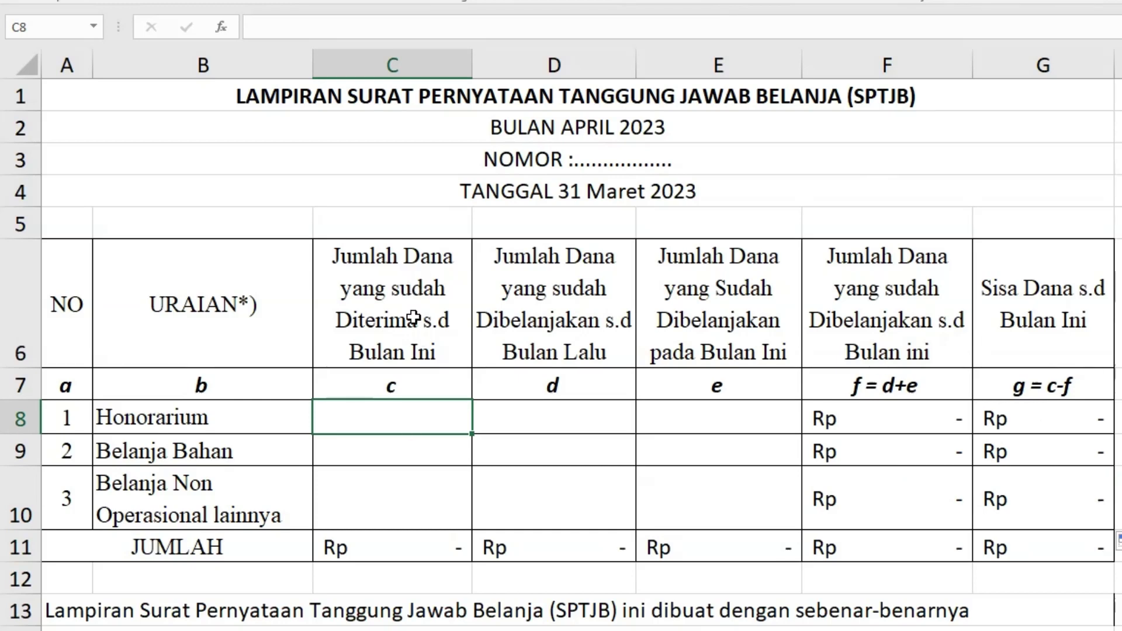
left_click(408, 348)
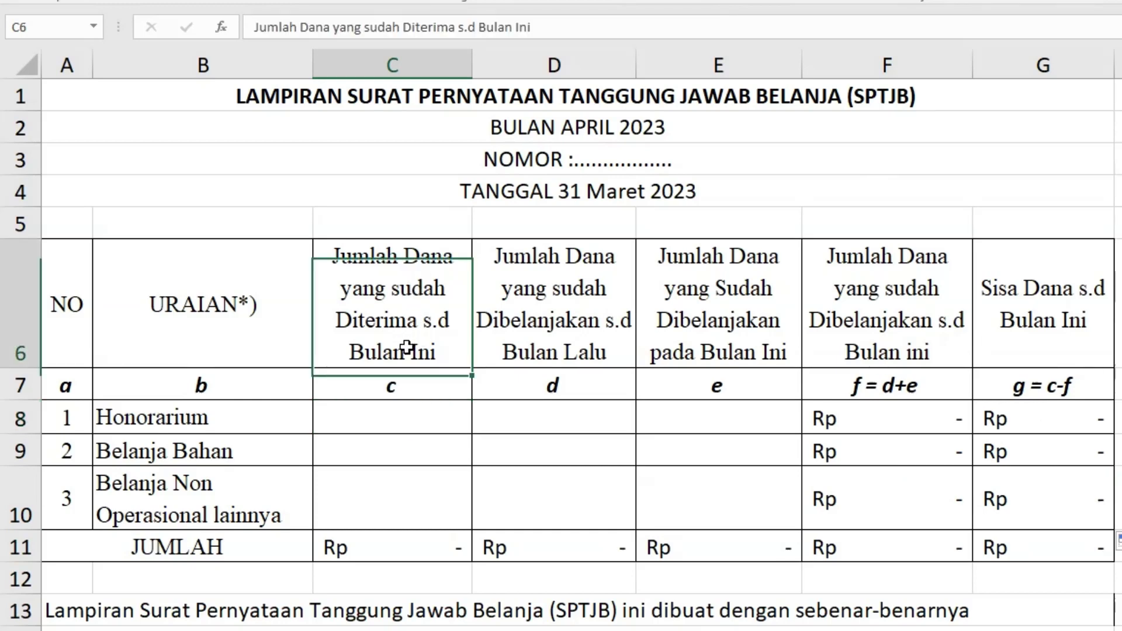
left_click(391, 418)
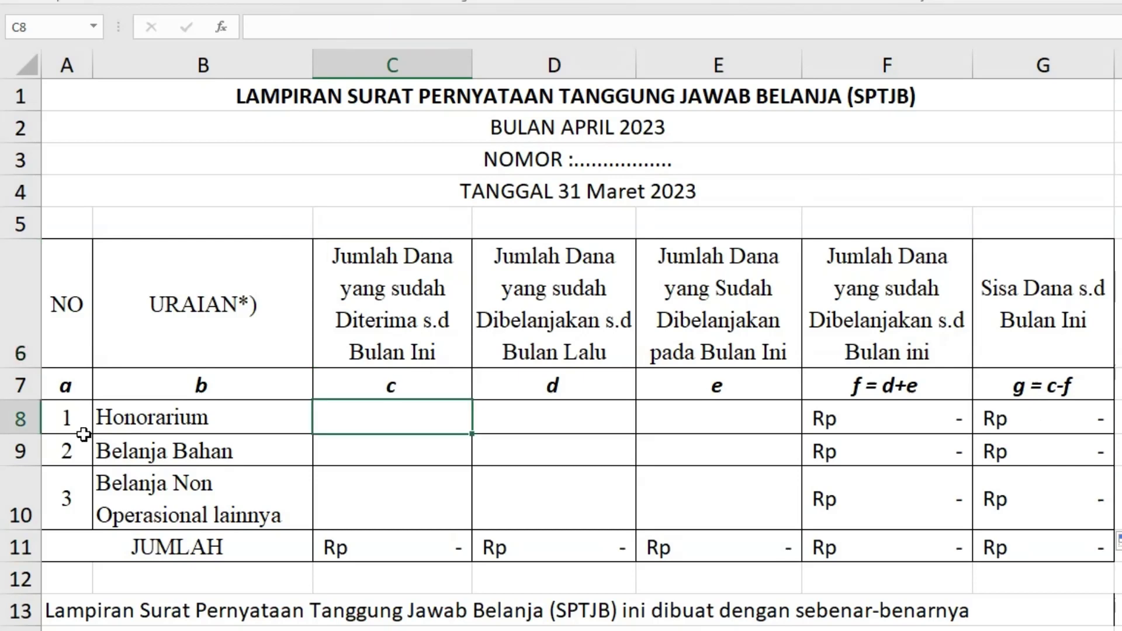
left_click(166, 418)
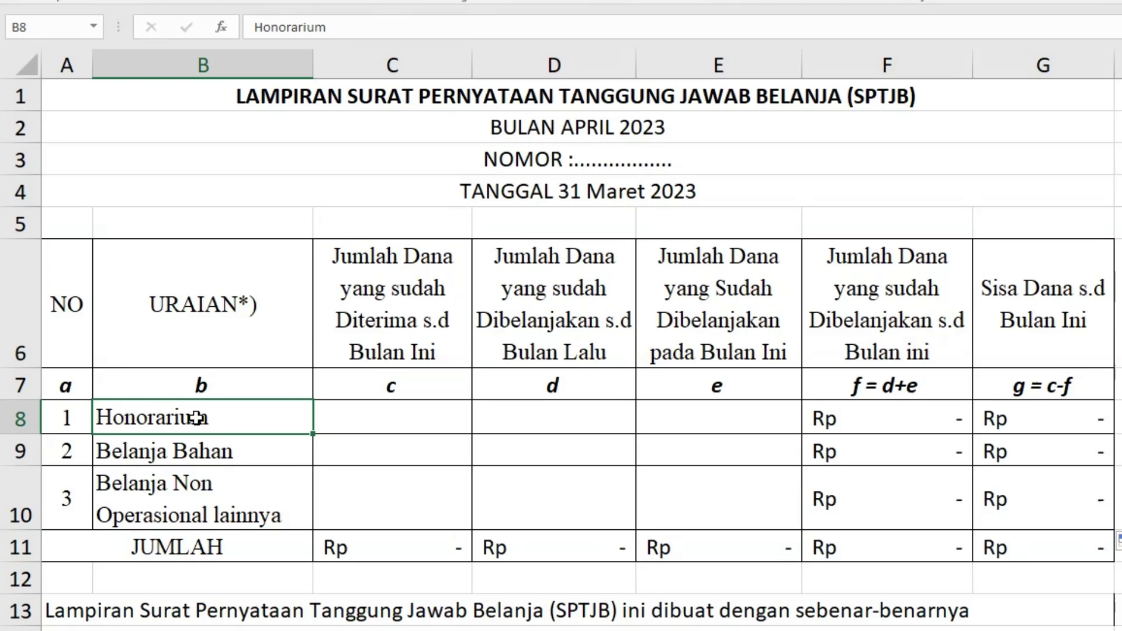
left_click(394, 312)
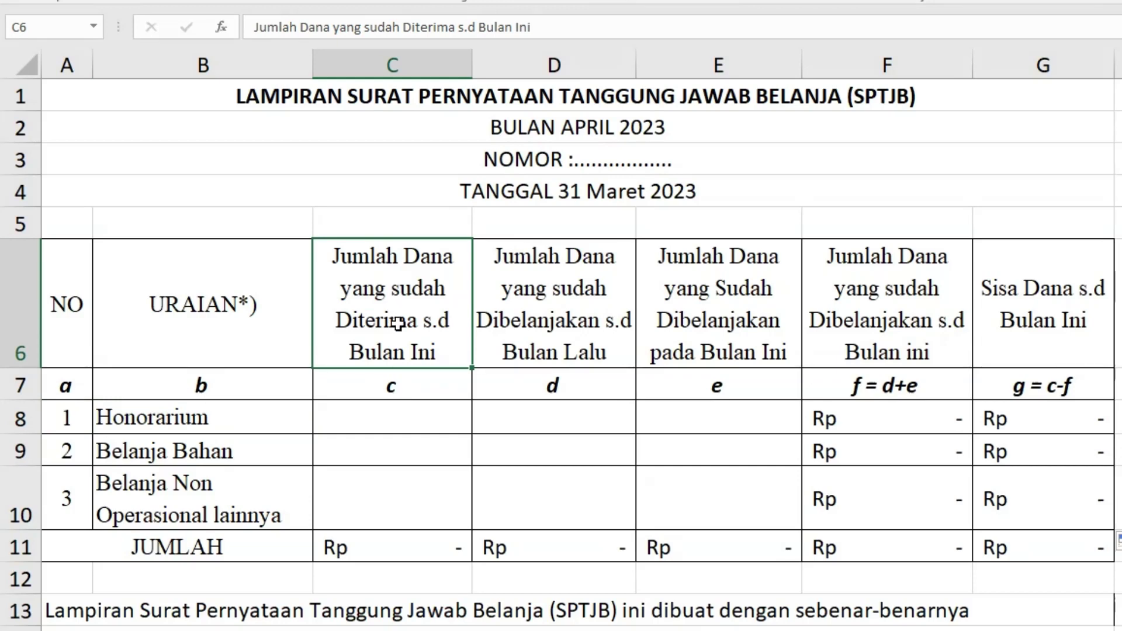
left_click(612, 130)
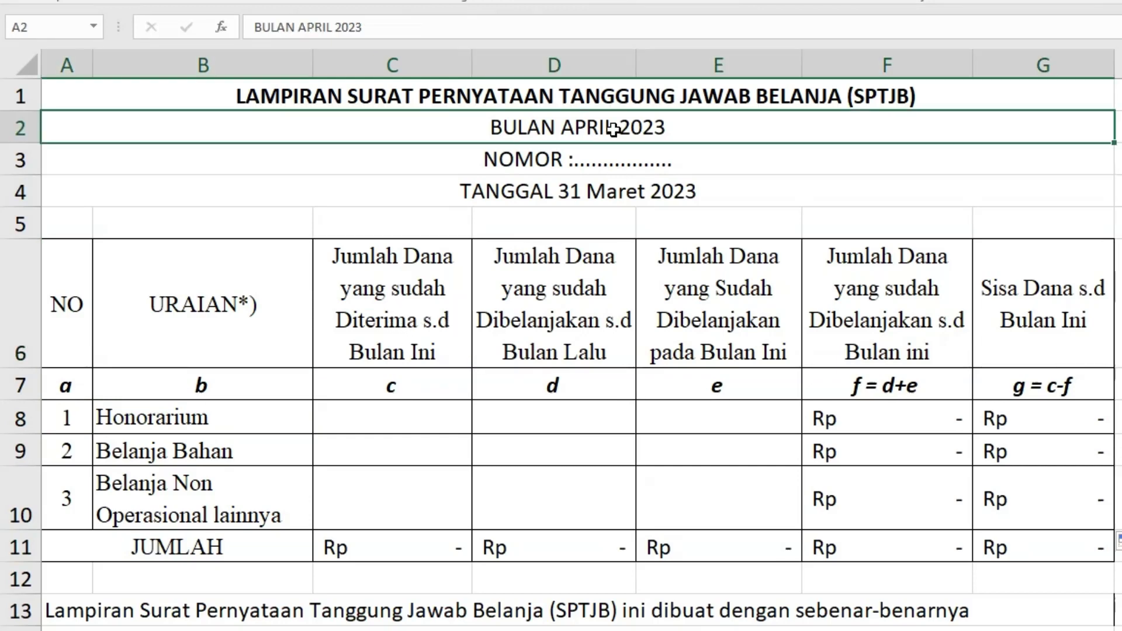
left_click(437, 308)
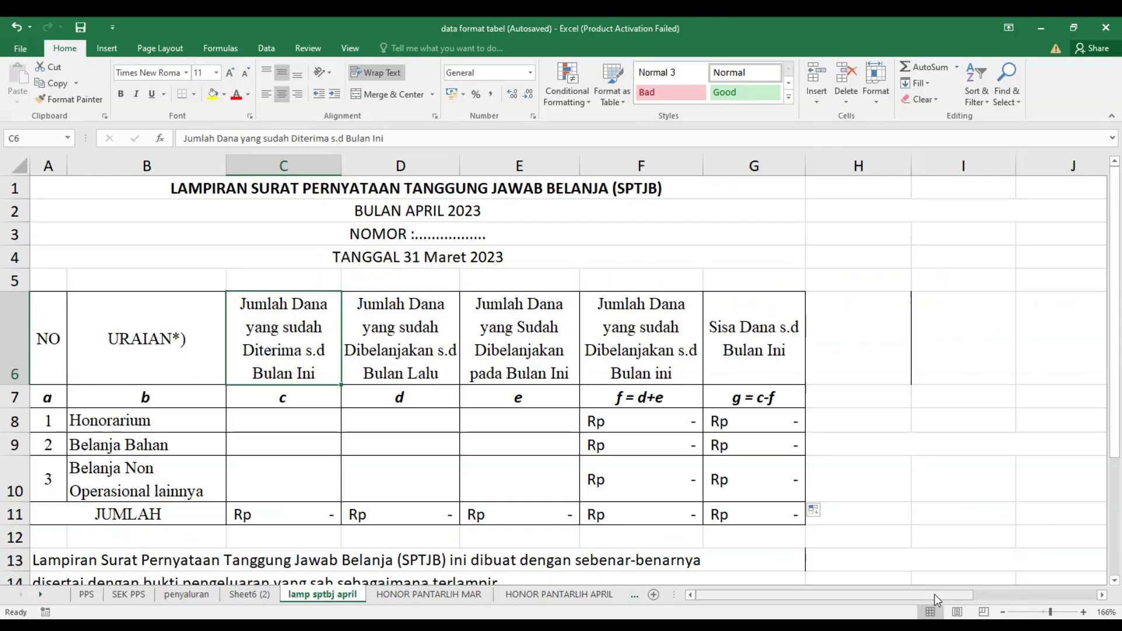
Enter the heading "1. BELANJA HONORARIUM" in the merged cell H2 beside the SPTJB table.
left_click_drag(935, 595, 968, 600)
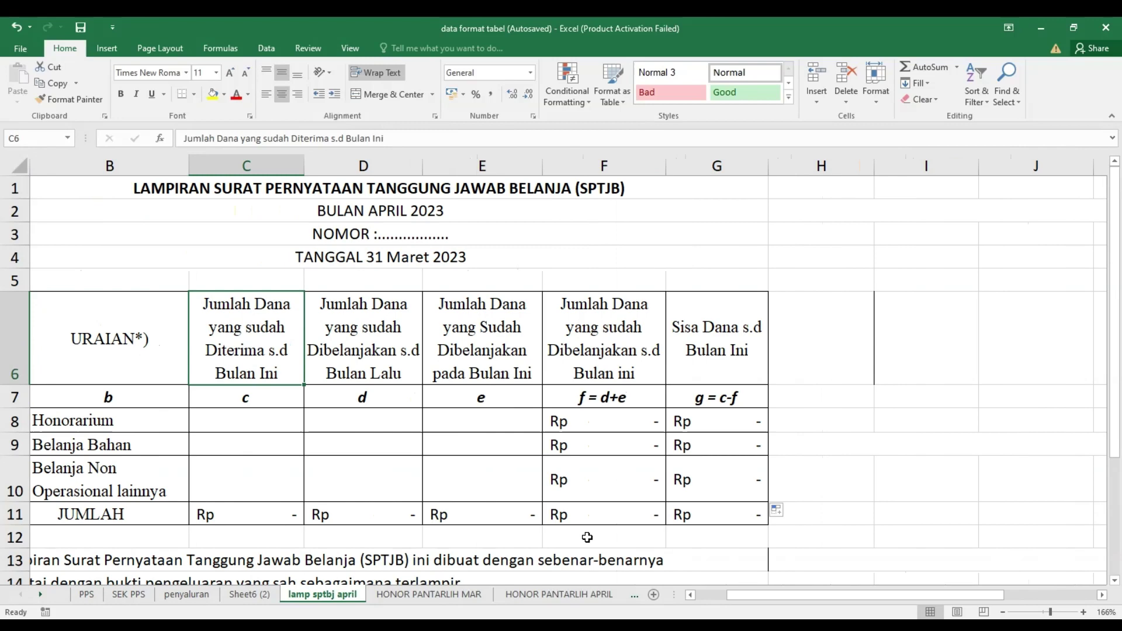
left_click(253, 420)
left_click_drag(989, 591, 1019, 592)
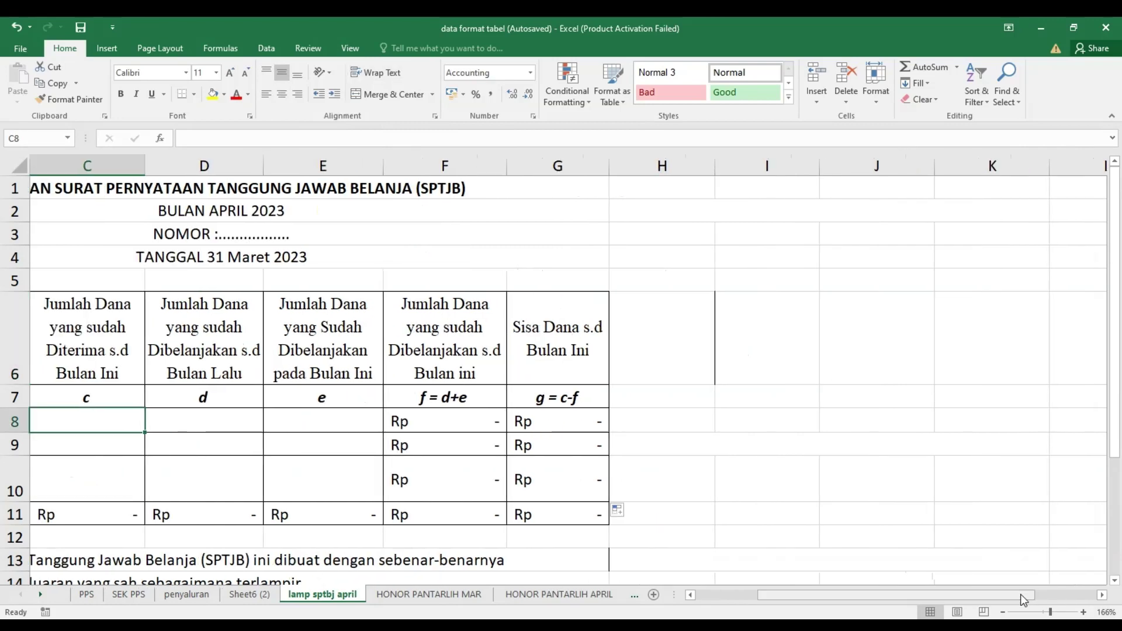
left_click(837, 202)
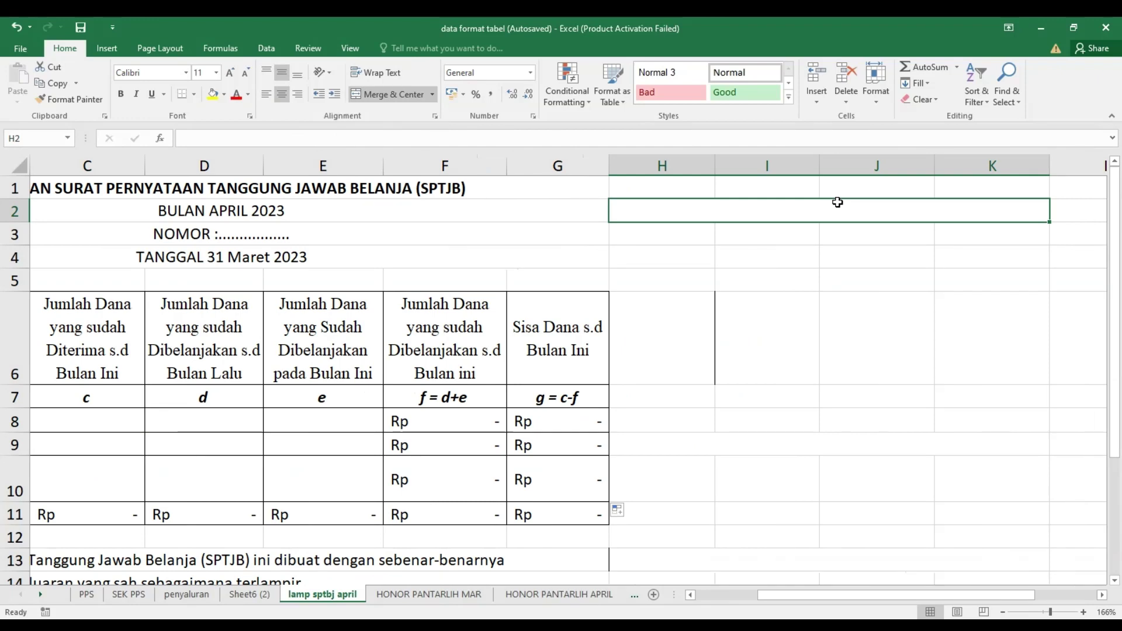
type("1. BE")
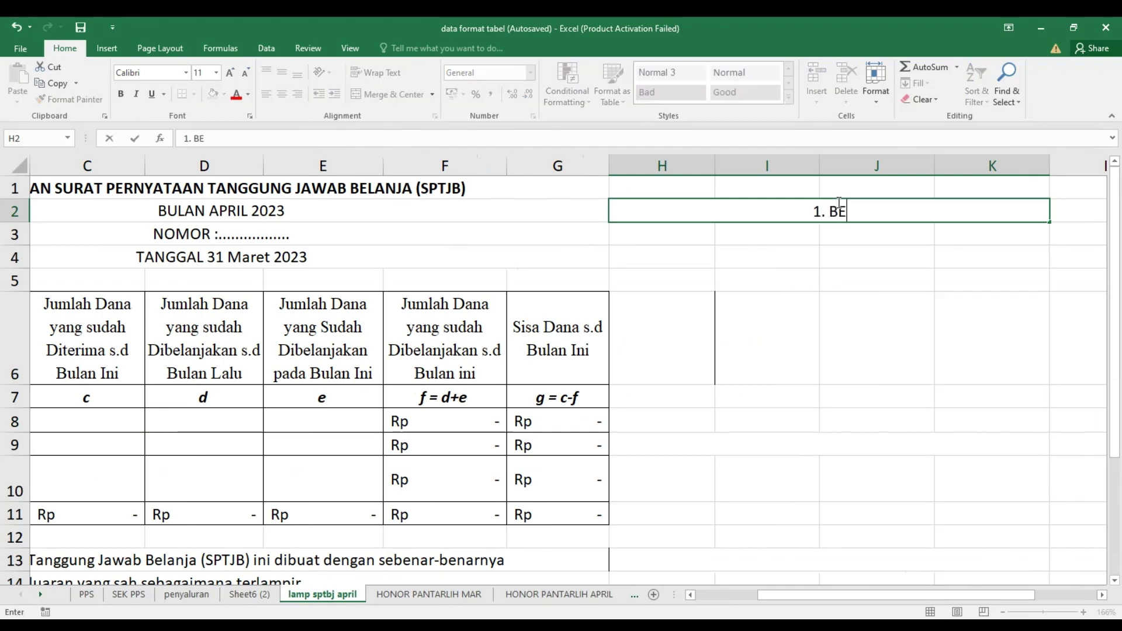
type("LANJA HON")
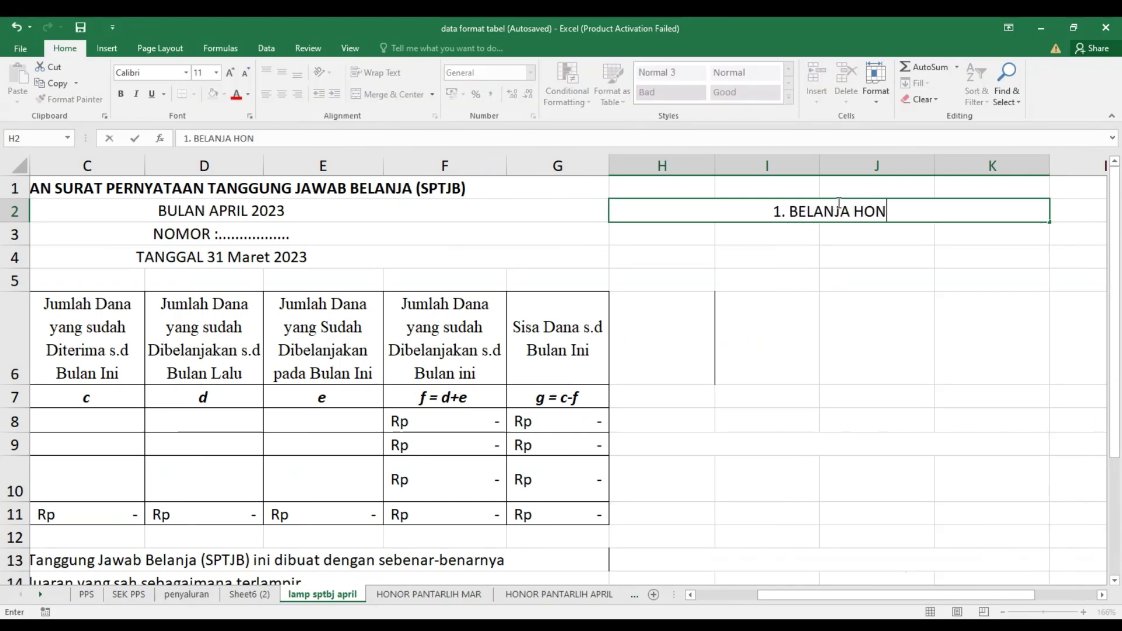
type("ORARIUM")
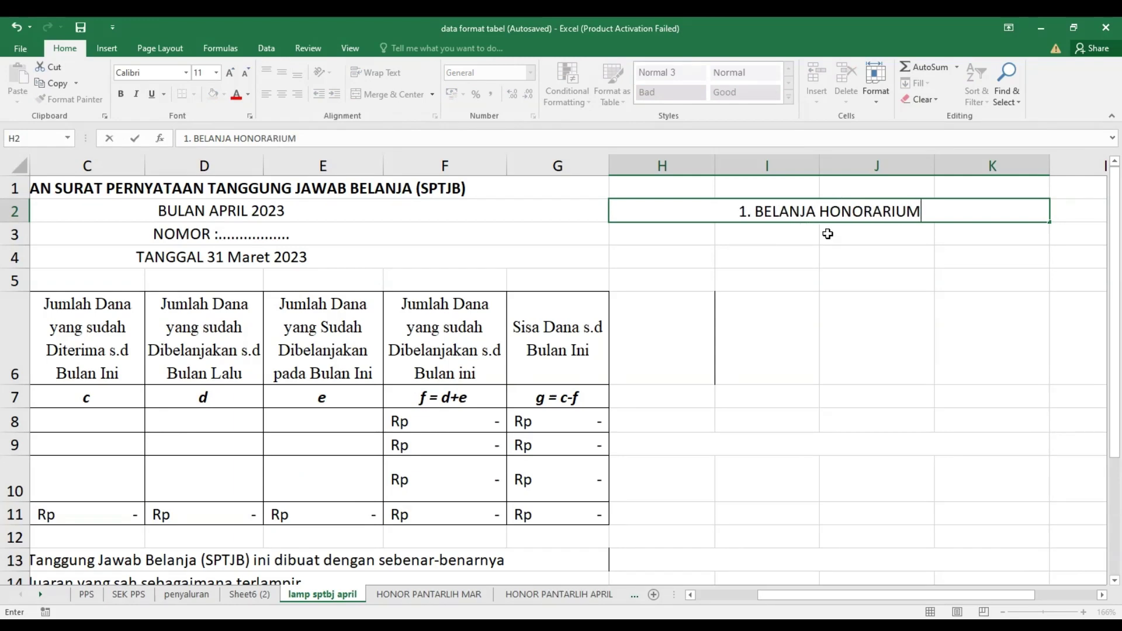
Enter the month headings FEBRUARI, MARET and APRIL in I3, J3 and K3 under the Belanja Honorarium heading.
left_click(788, 243)
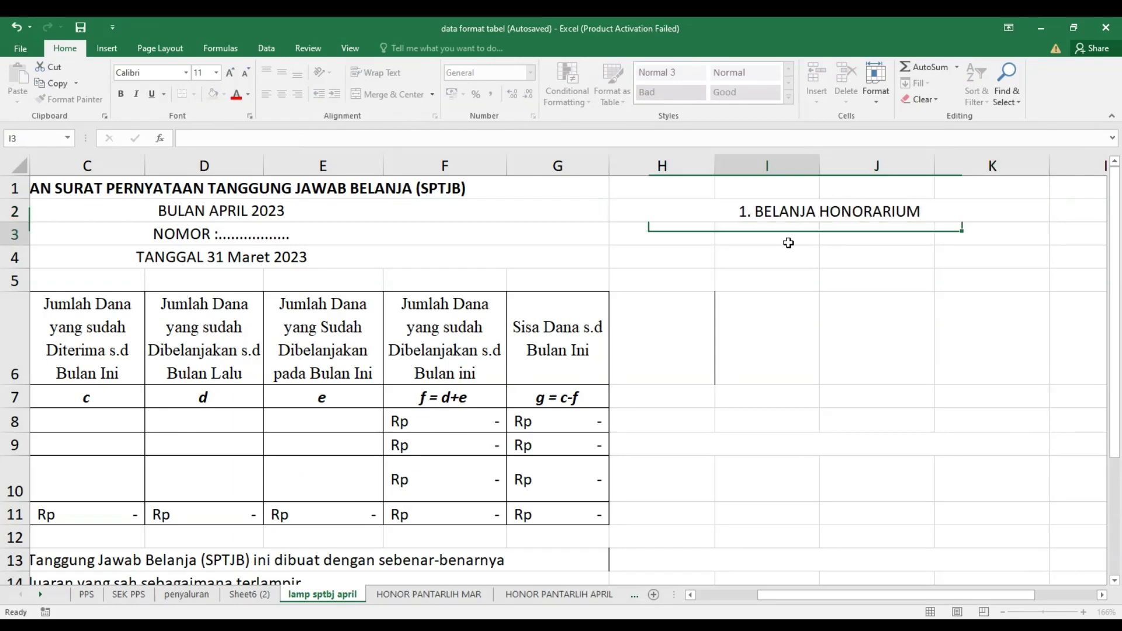
type("F")
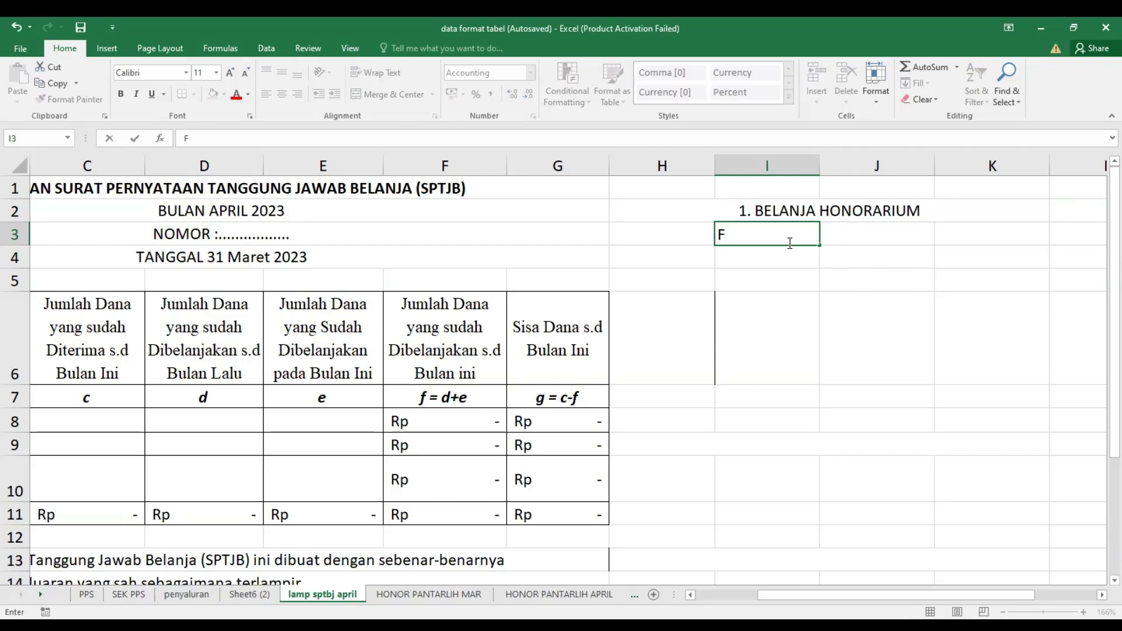
type("EBRUARI")
left_click(862, 241)
type("MARET")
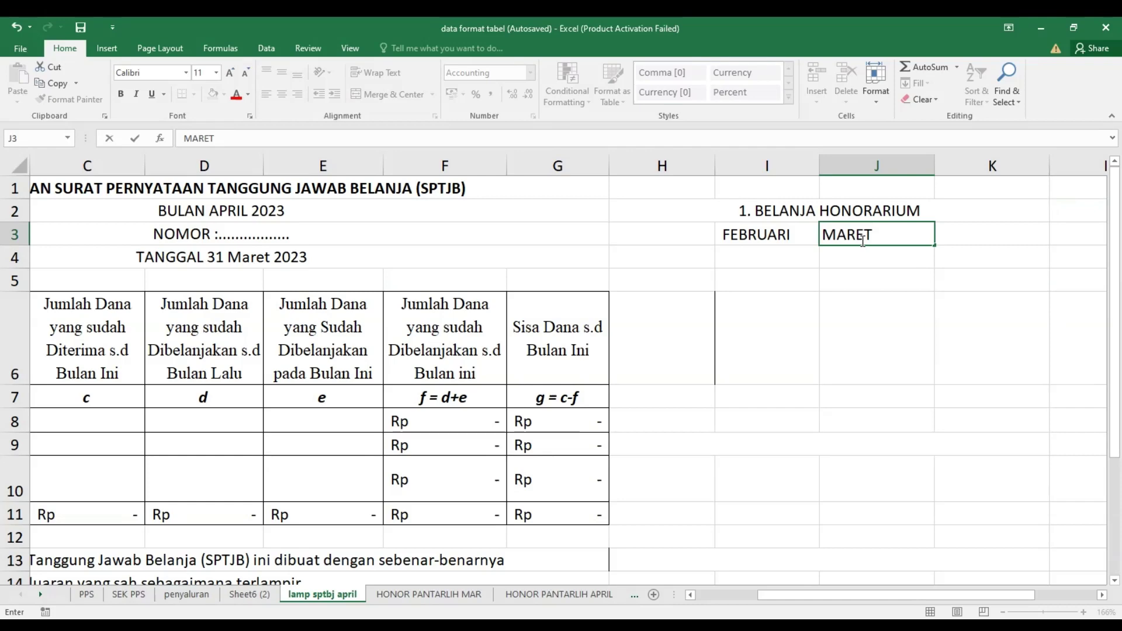
left_click(983, 239)
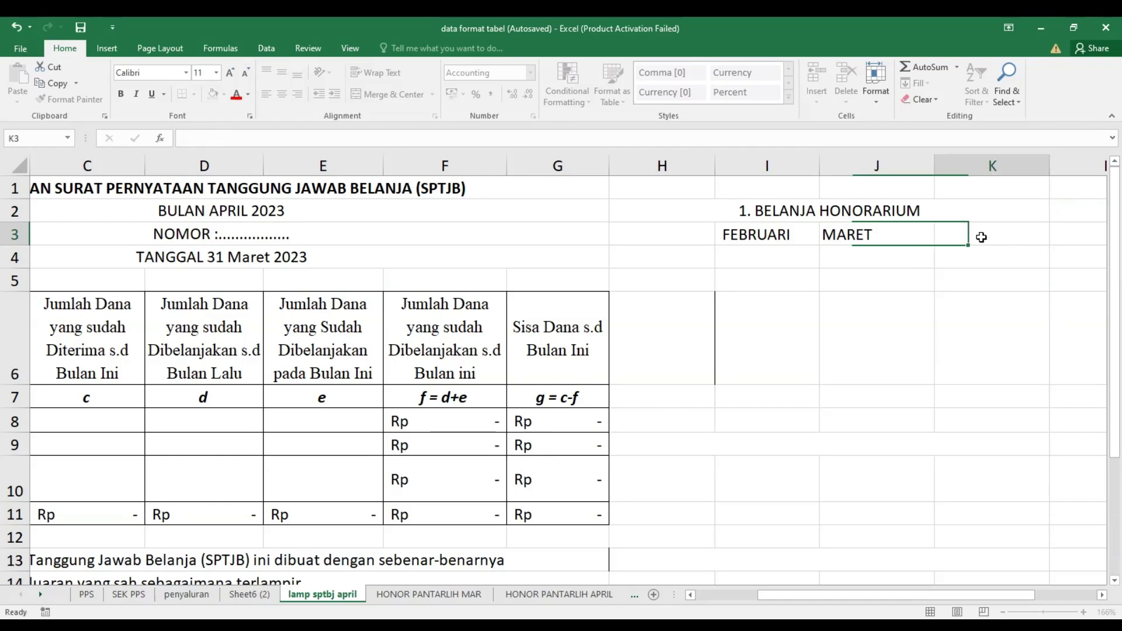
type("APRIL")
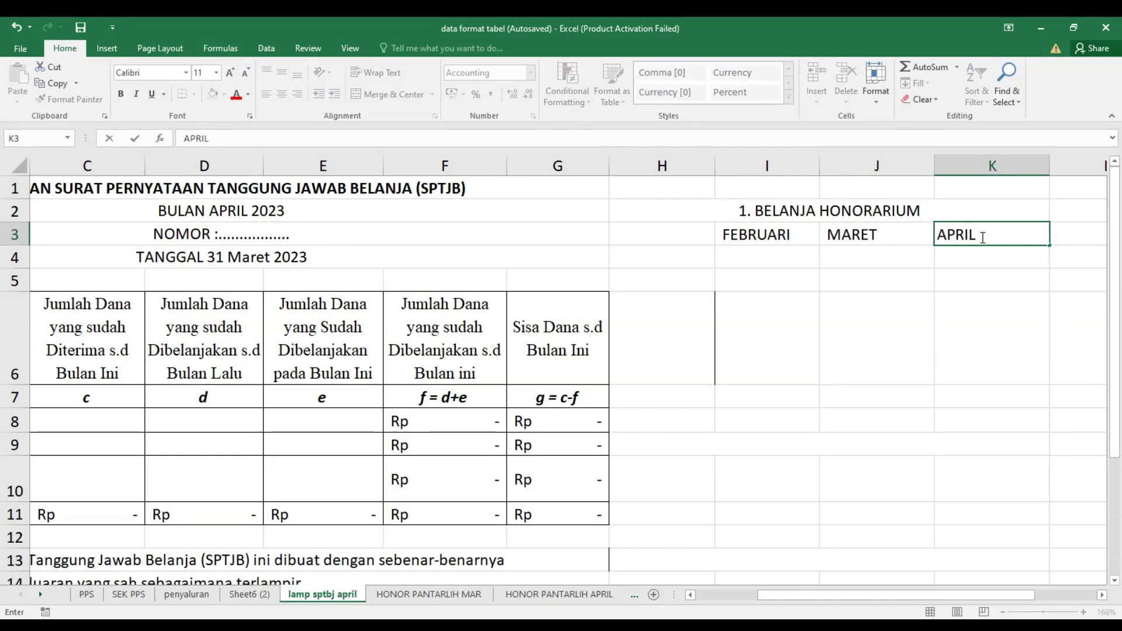
left_click(929, 313)
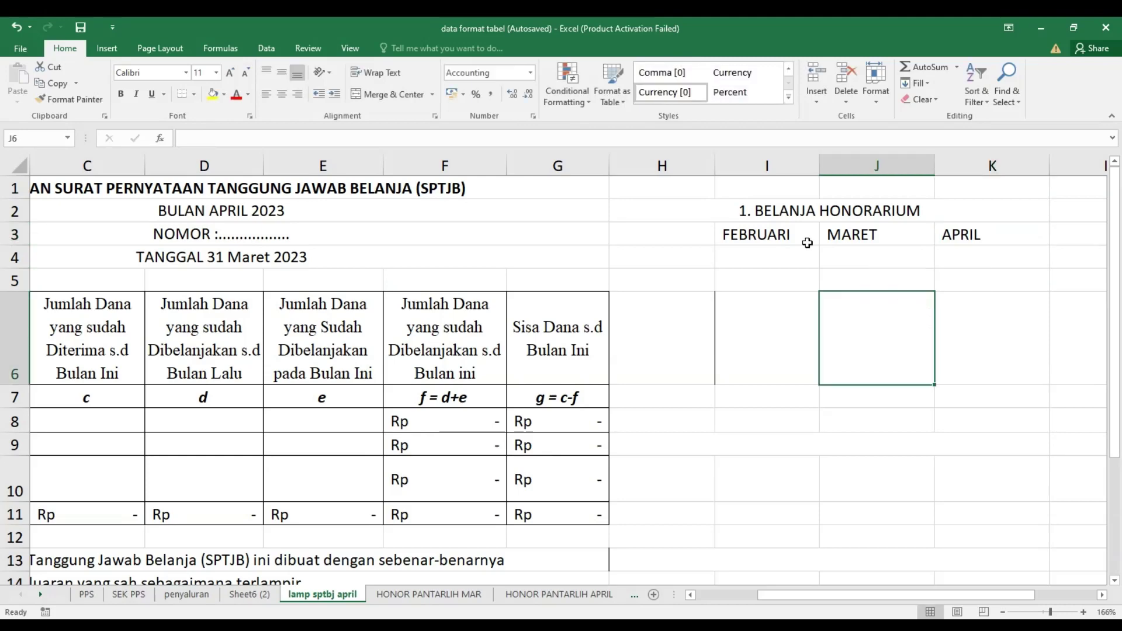
Center the three month headings in I3:K3 horizontally.
left_click_drag(807, 242, 771, 245)
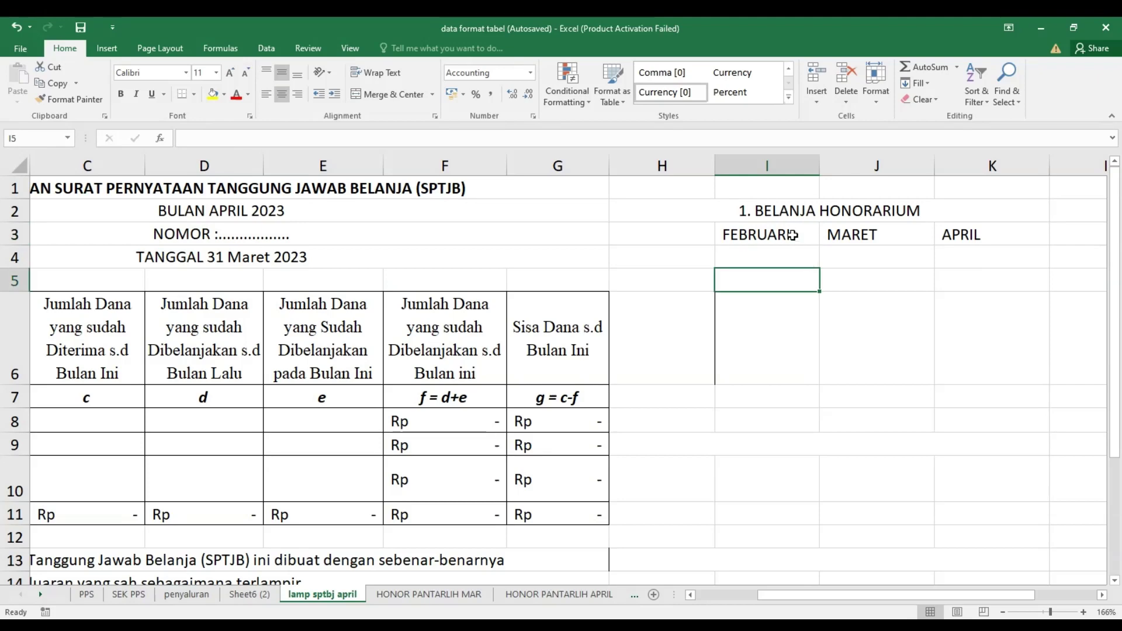
left_click_drag(797, 233, 948, 235)
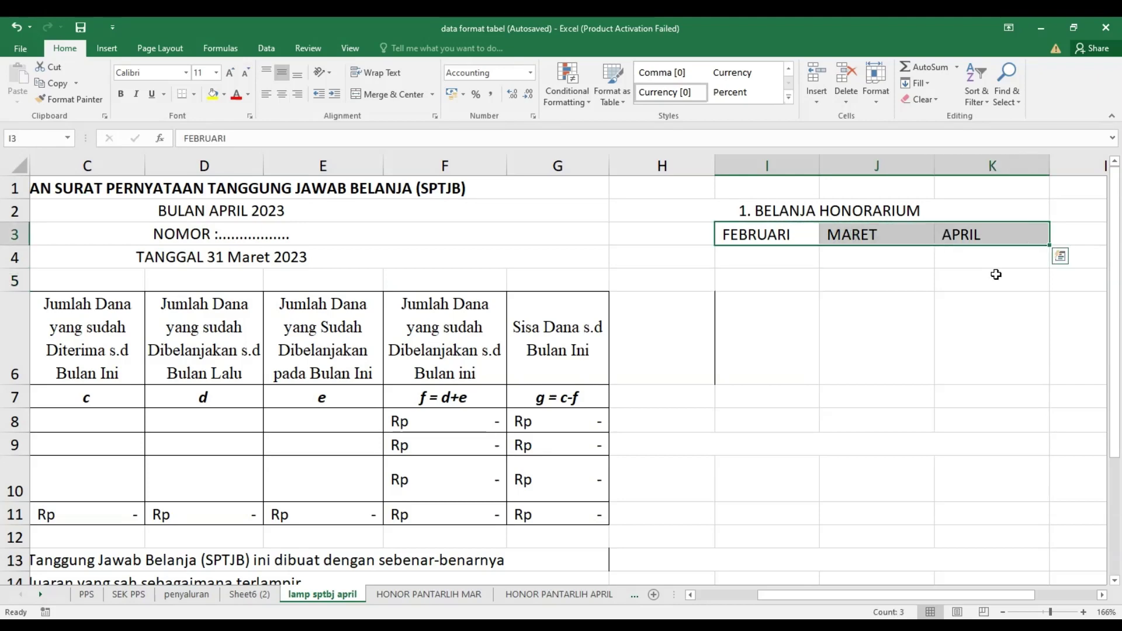
left_click(283, 94)
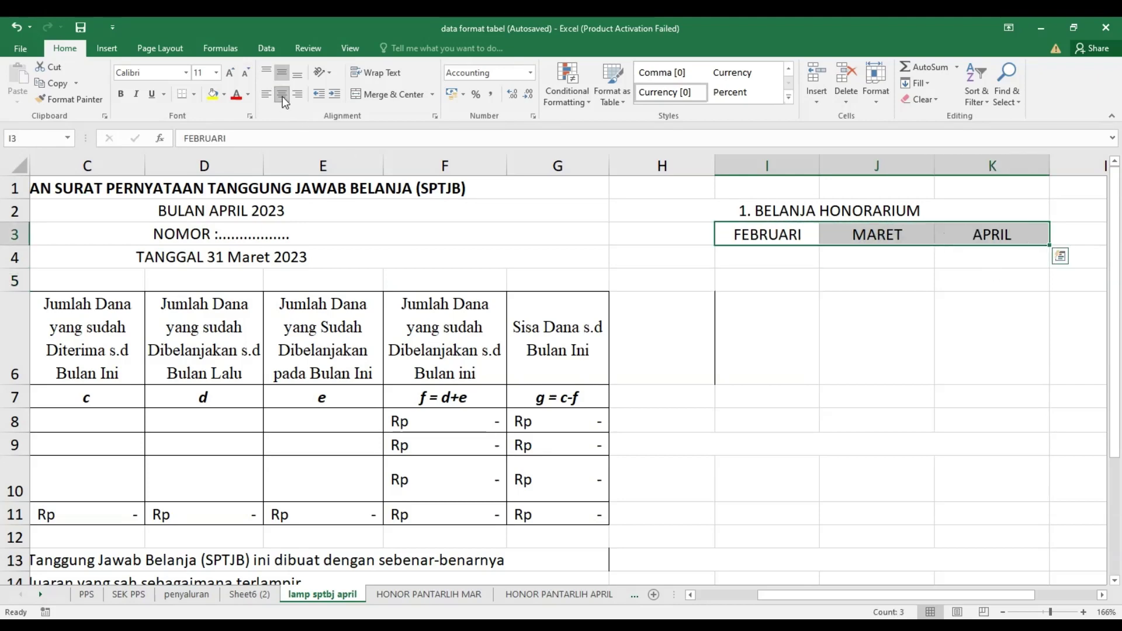
left_click(659, 261)
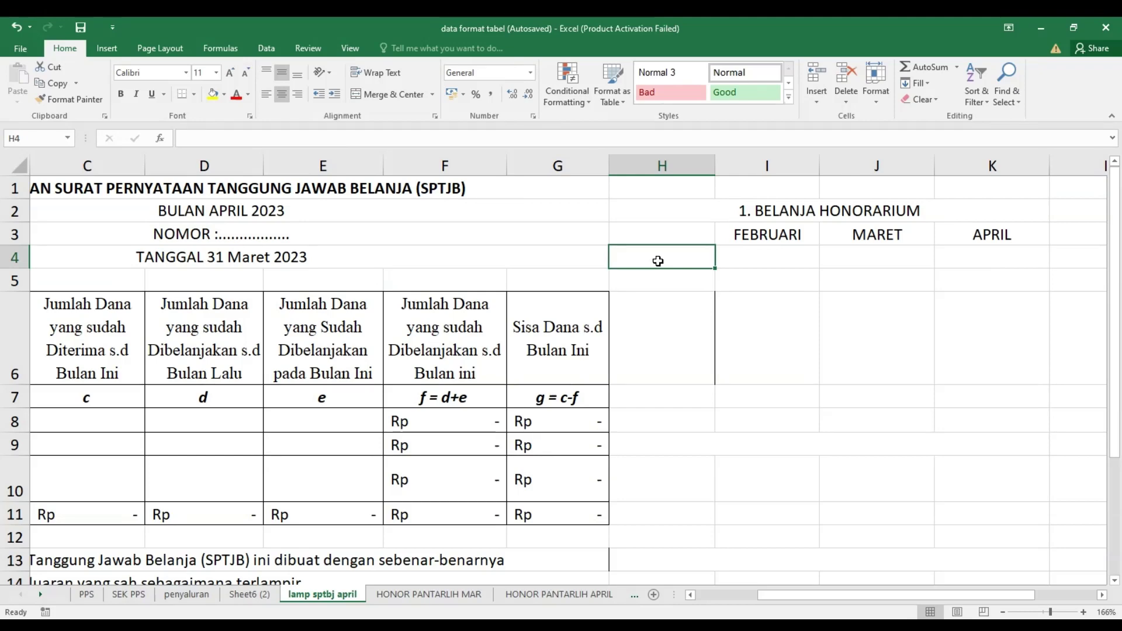
Enter the row label "HONOR PPS" in H4 below the Belanja Honorarium month headings.
type("HHONOR")
key("BackSpace")
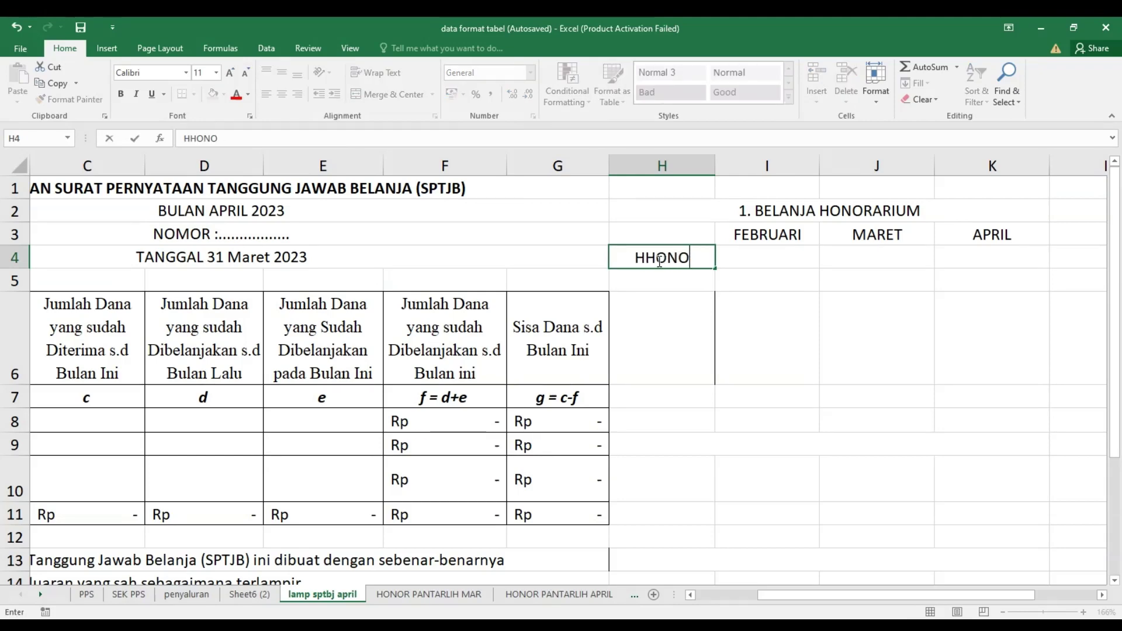
key("BackSpace")
key("BackSpace")
key("BackSpace")
key("BackSpace")
type("ONOR PPS")
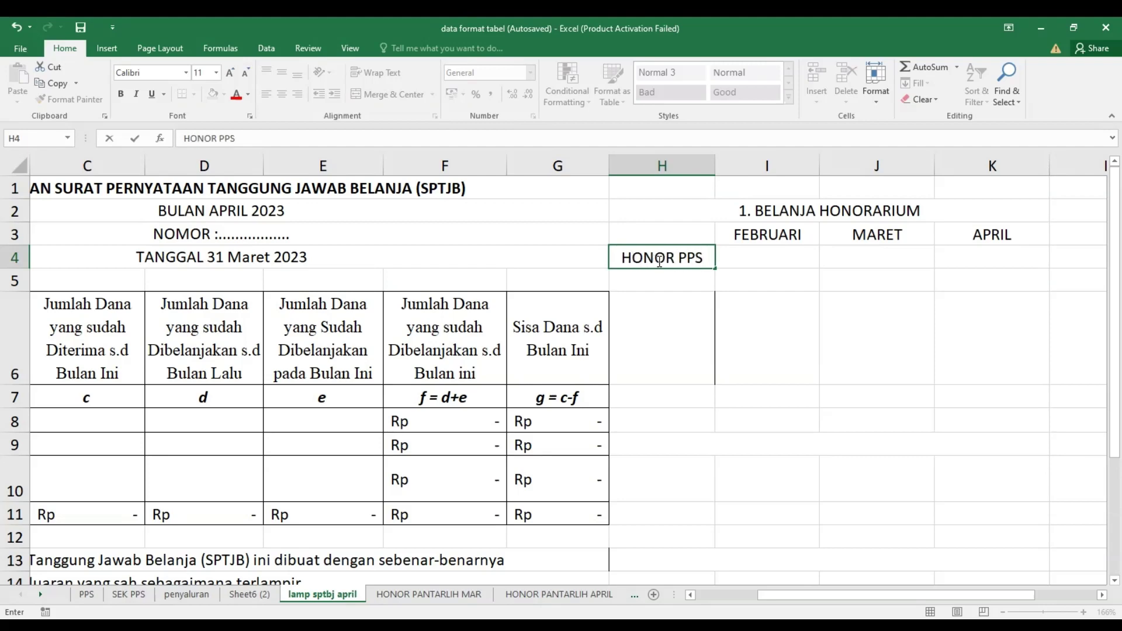
left_click(763, 264)
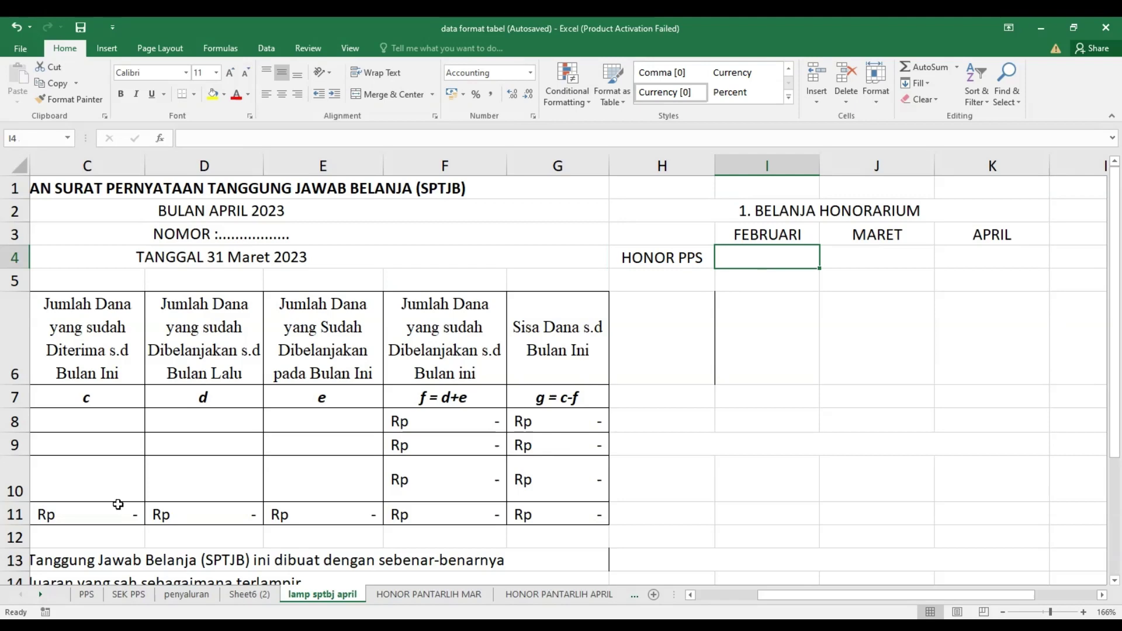
Examine the net honorarium of the PPS chair and members and the JUMLAH total on the PPS sheet.
left_click(87, 595)
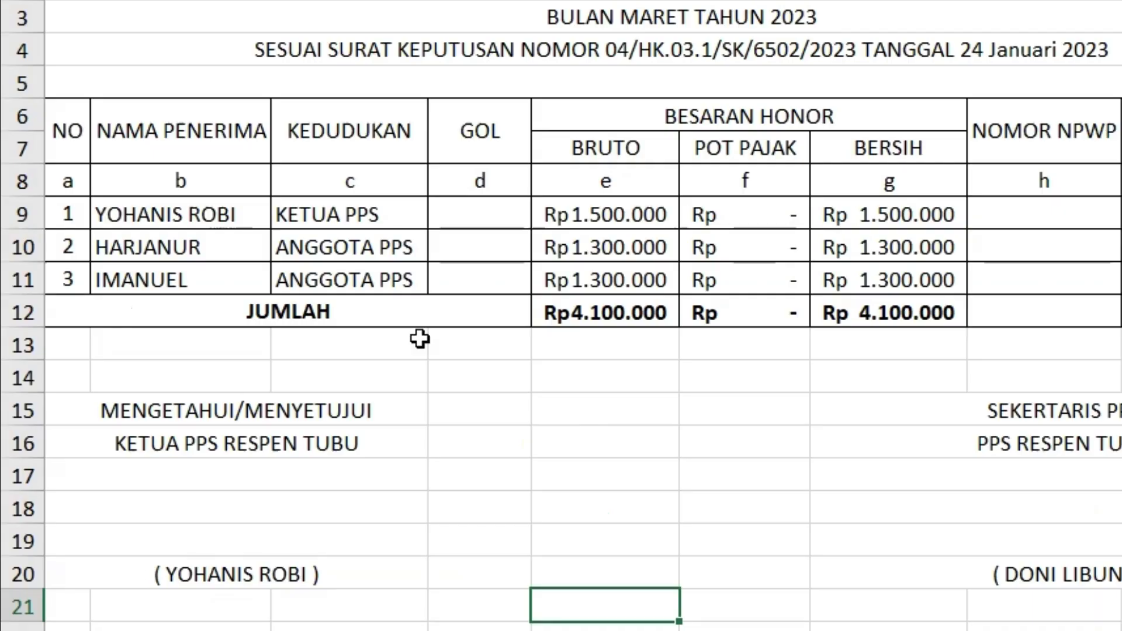
left_click(341, 215)
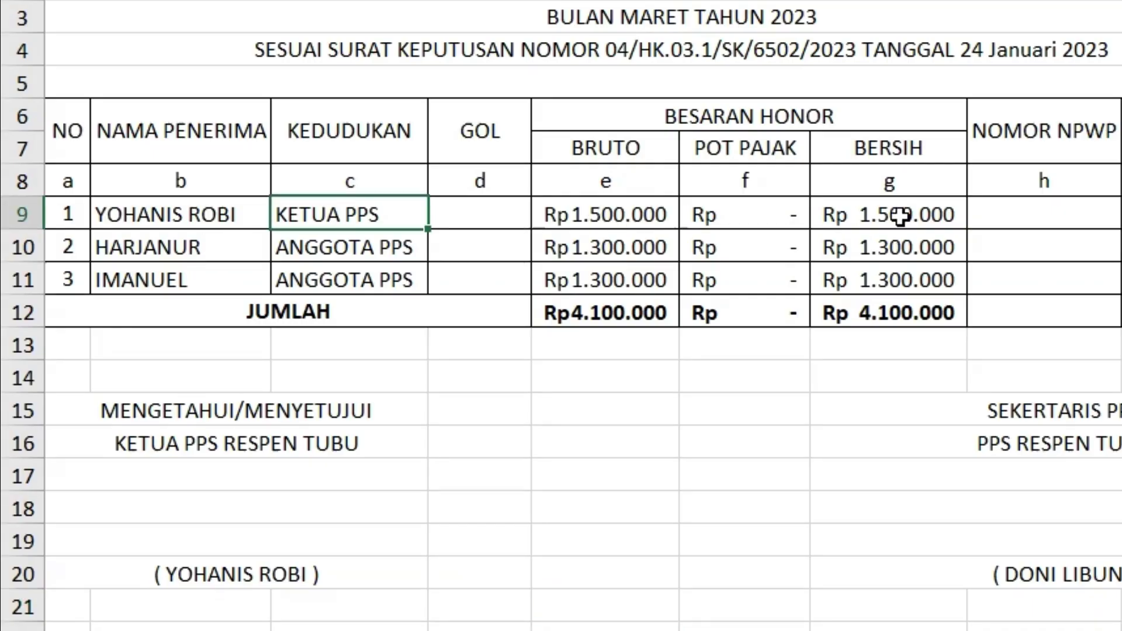
left_click(900, 216)
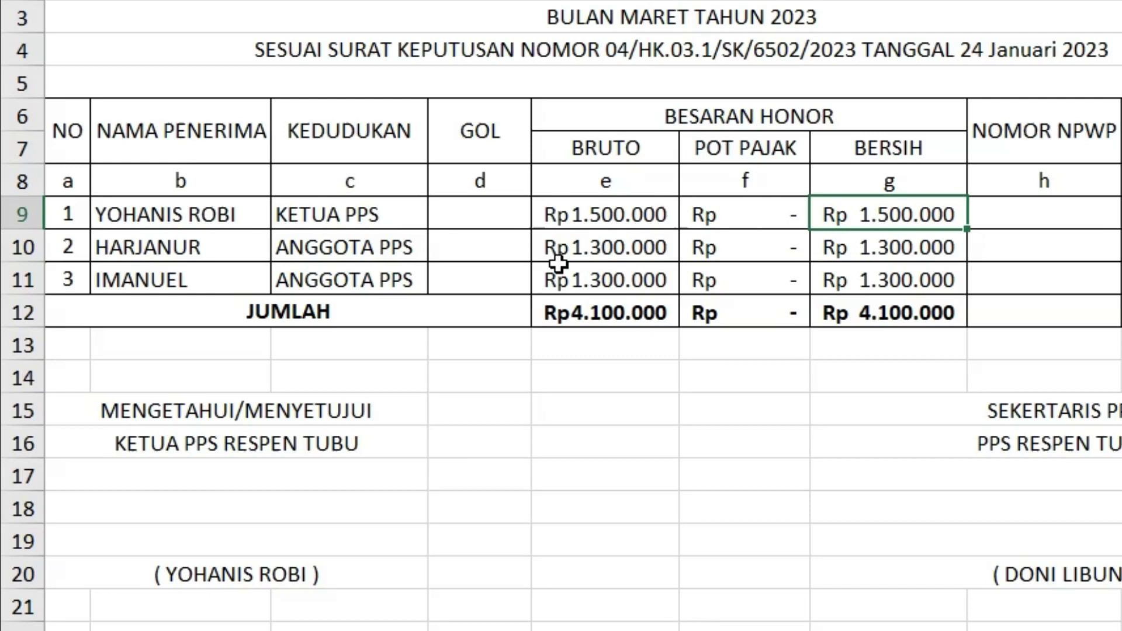
left_click(366, 251)
left_click(855, 248)
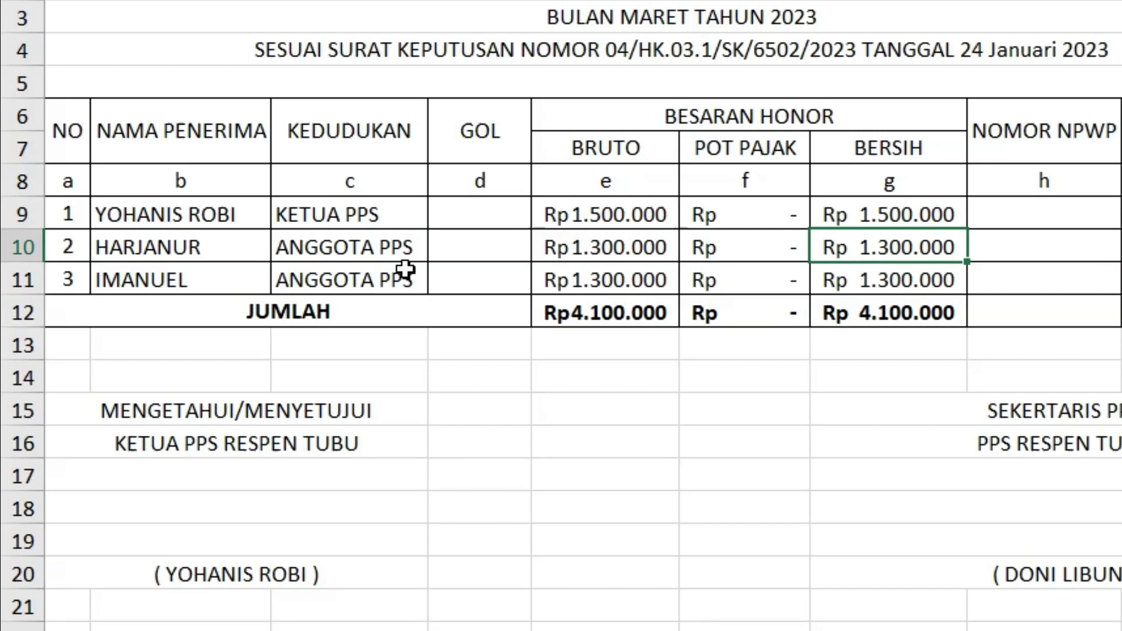
left_click(349, 283)
left_click(905, 282)
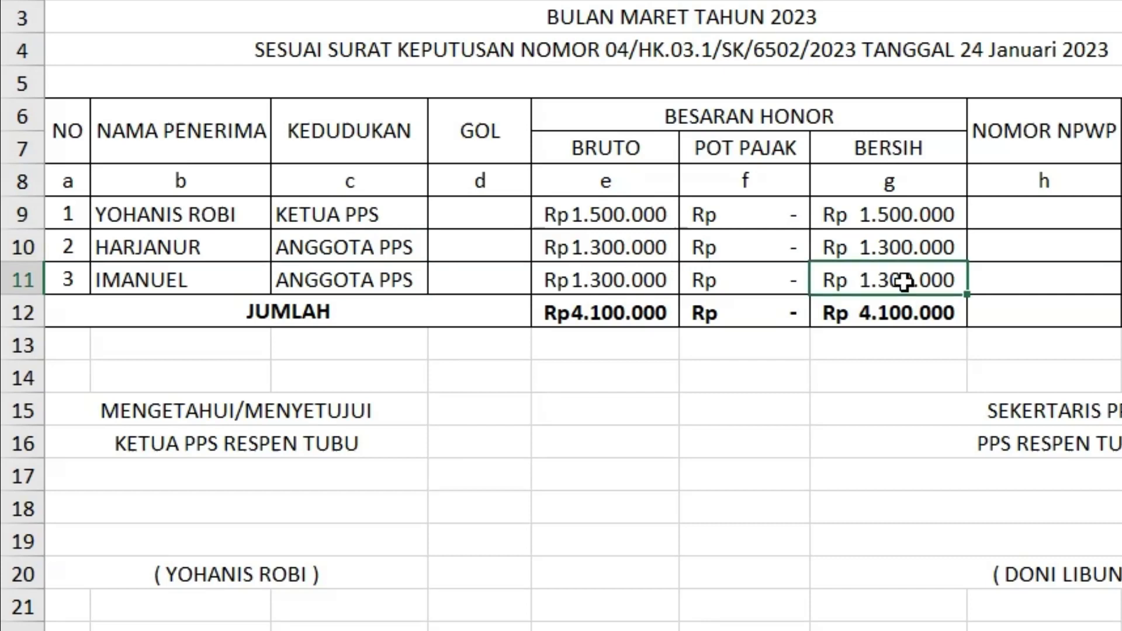
left_click(885, 312)
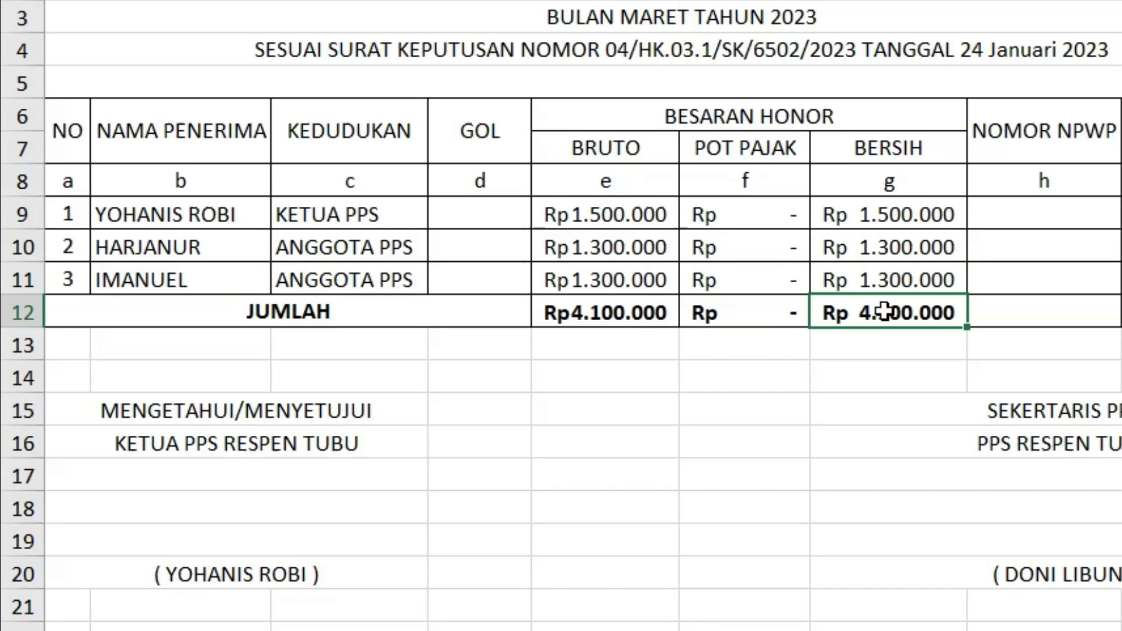
left_click_drag(895, 217, 893, 286)
left_click(875, 320)
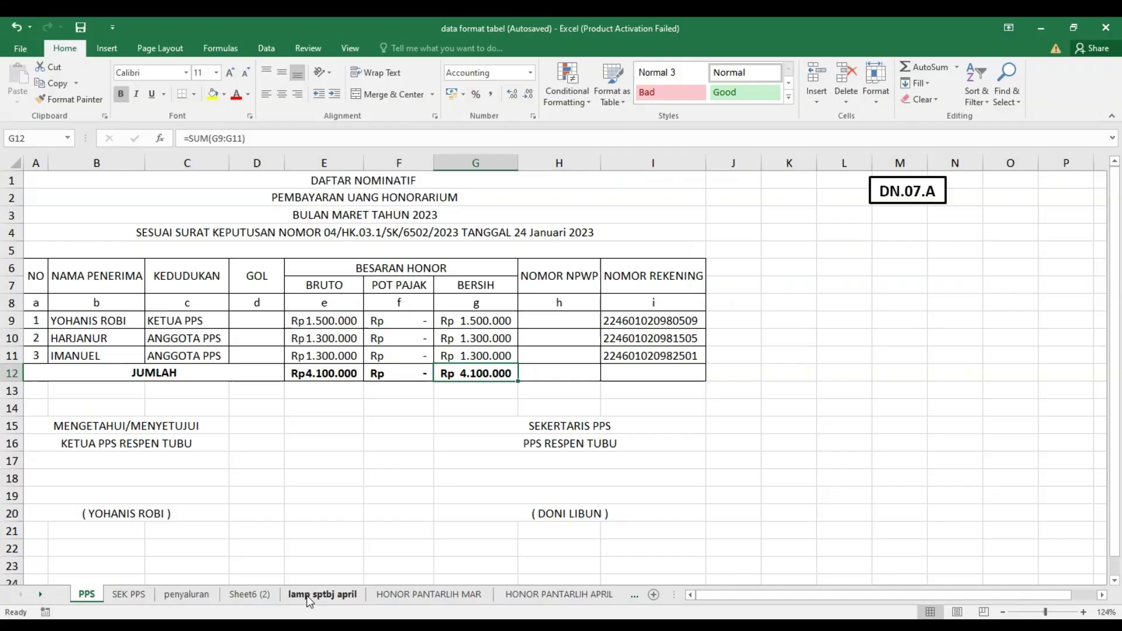
Enter 4100000 as the FEBRUARI amount for HONOR PPS in I4 of the lamp sptbj april sheet.
left_click(308, 598)
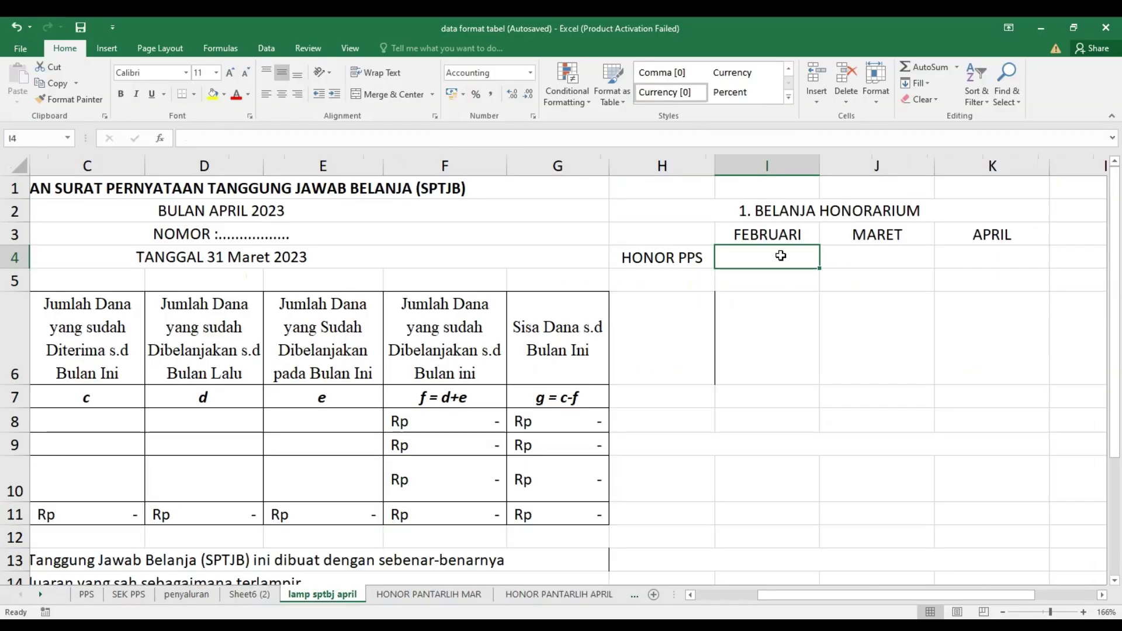
type("4.100.00")
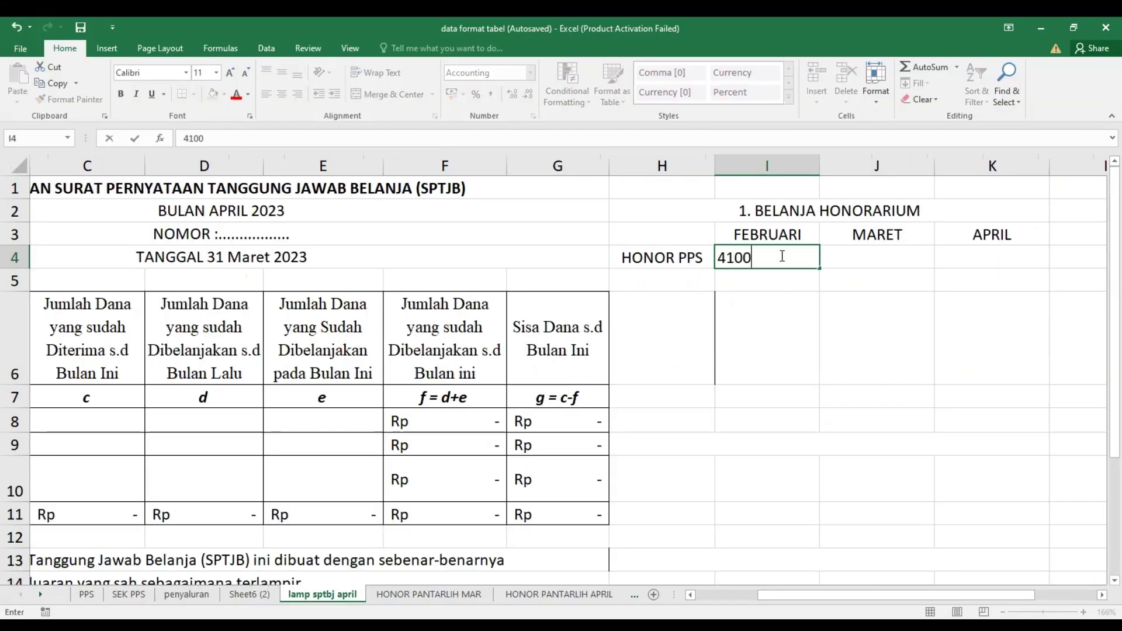
type("0")
key("Return")
key("Return")
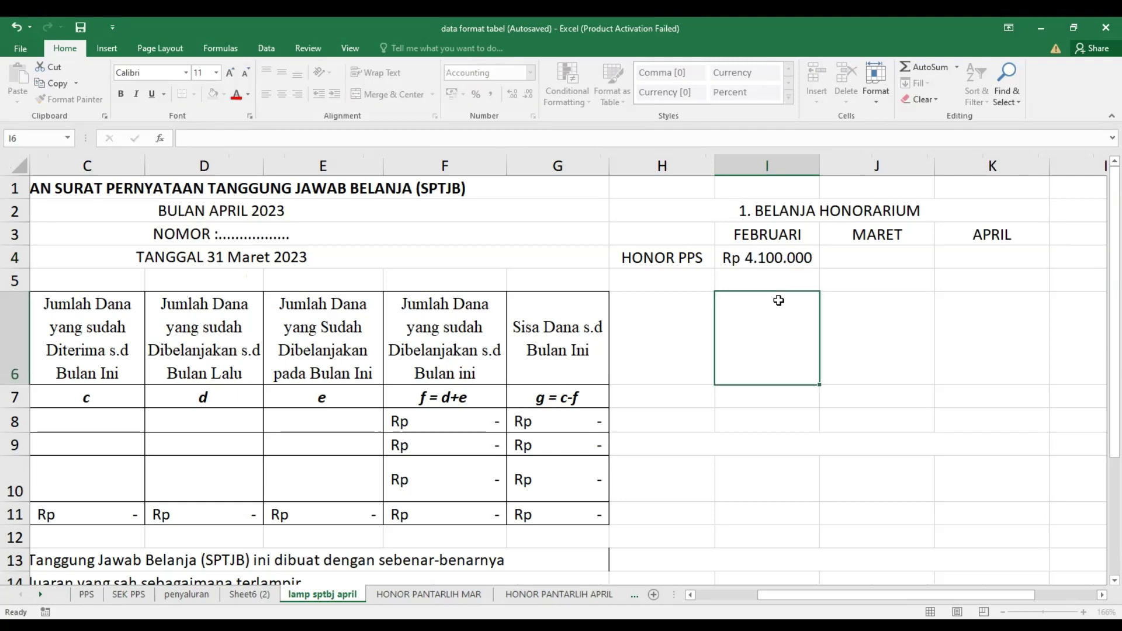
Copy the FEBRUARI HONOR PPS amount into the MARET and APRIL cells J4:K4.
left_click(780, 259)
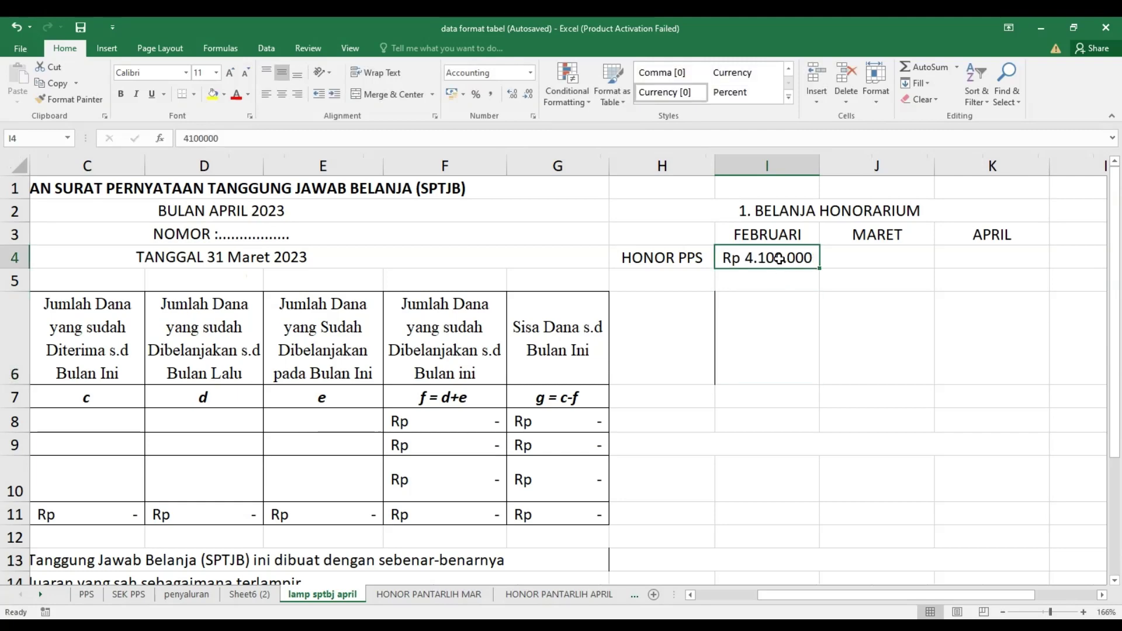
right_click(769, 258)
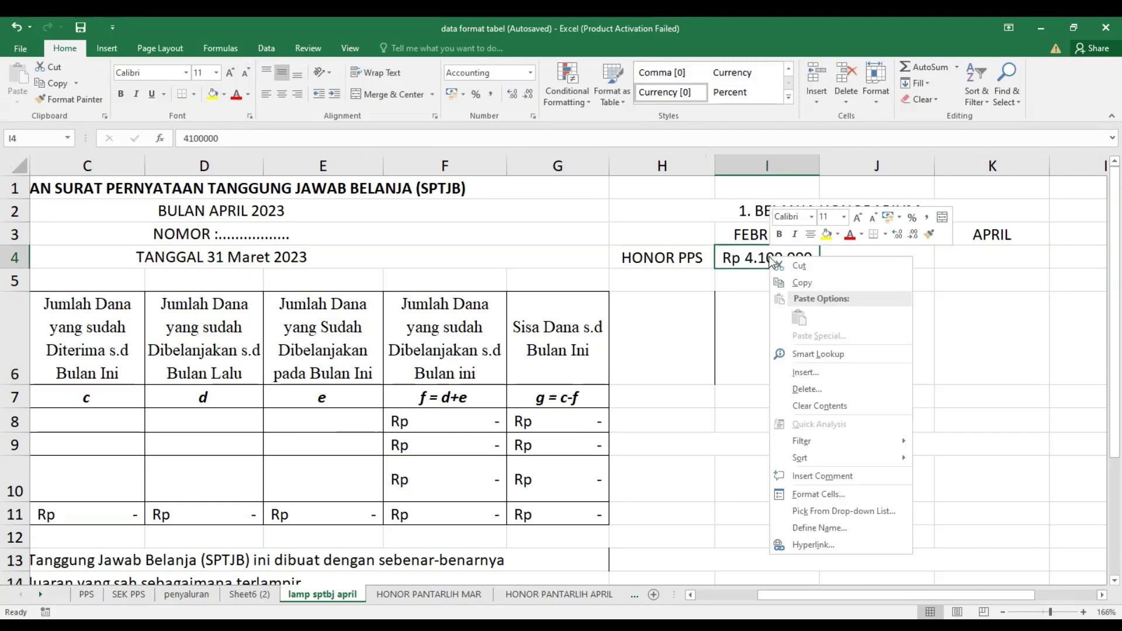
left_click(799, 280)
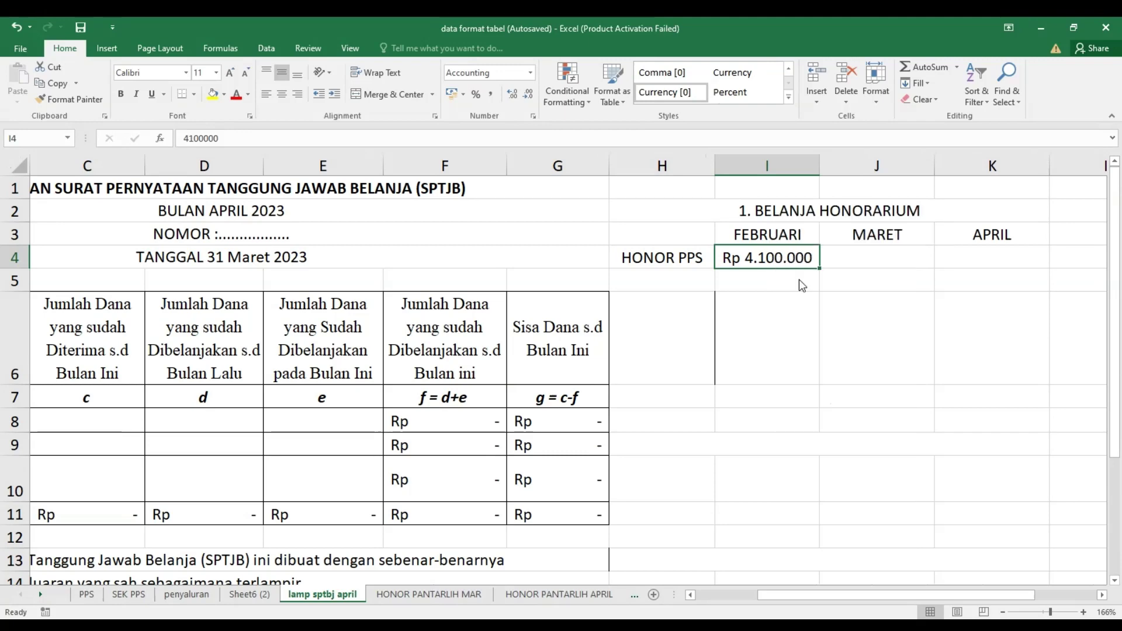
left_click(881, 258)
left_click(962, 256)
right_click(963, 262)
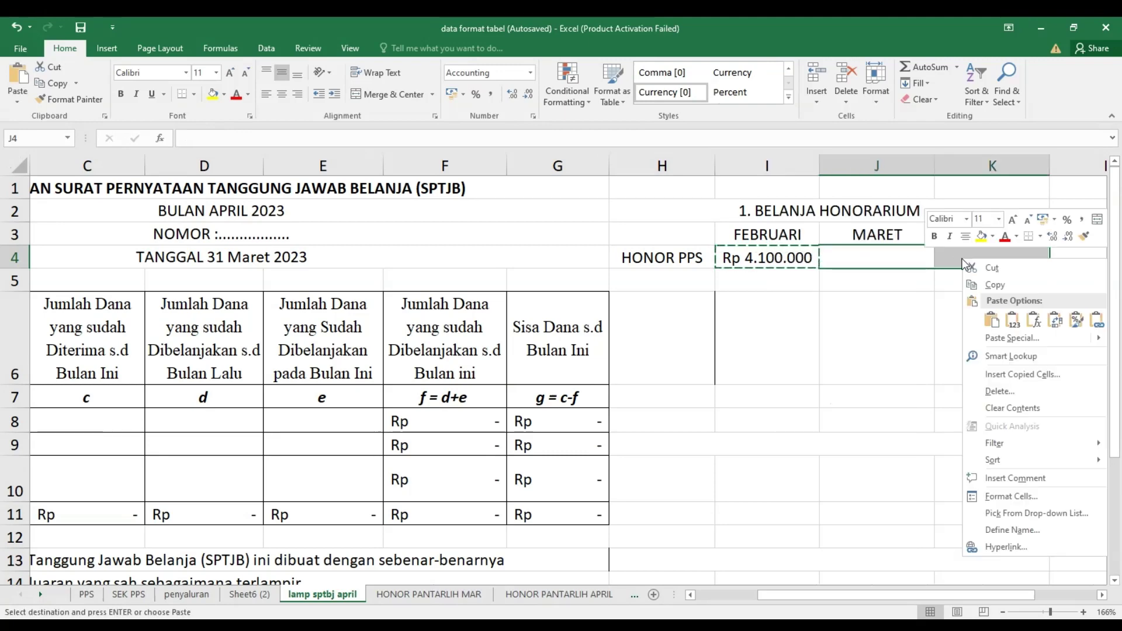
left_click(992, 320)
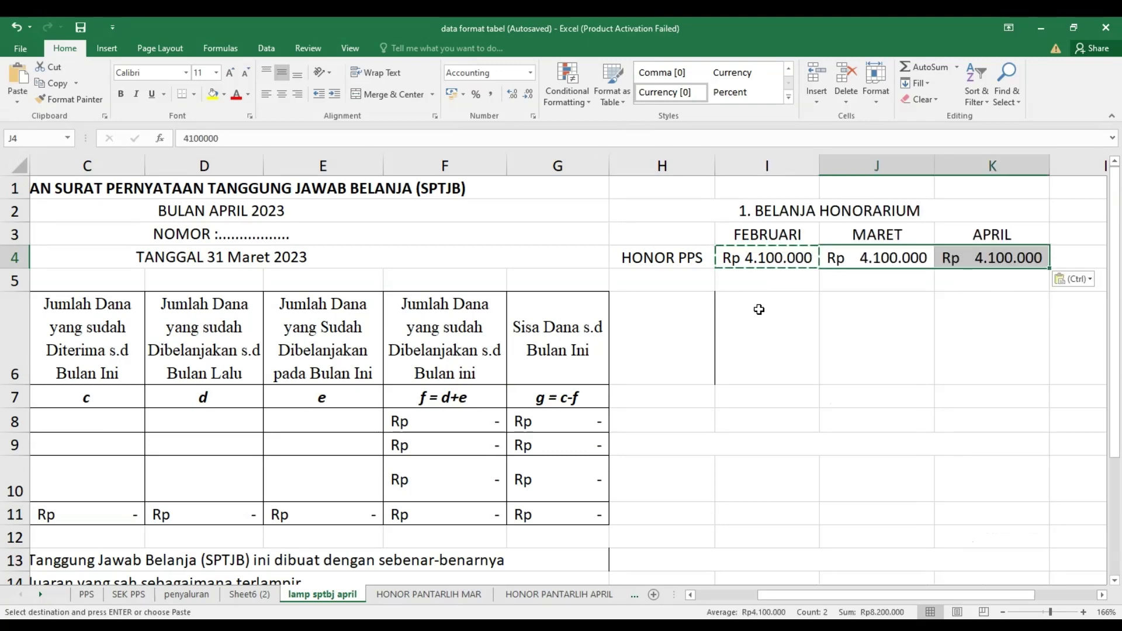
Enter the row label "HONOR SEK. PPS" in H5 below HONOR PPS.
left_click(652, 277)
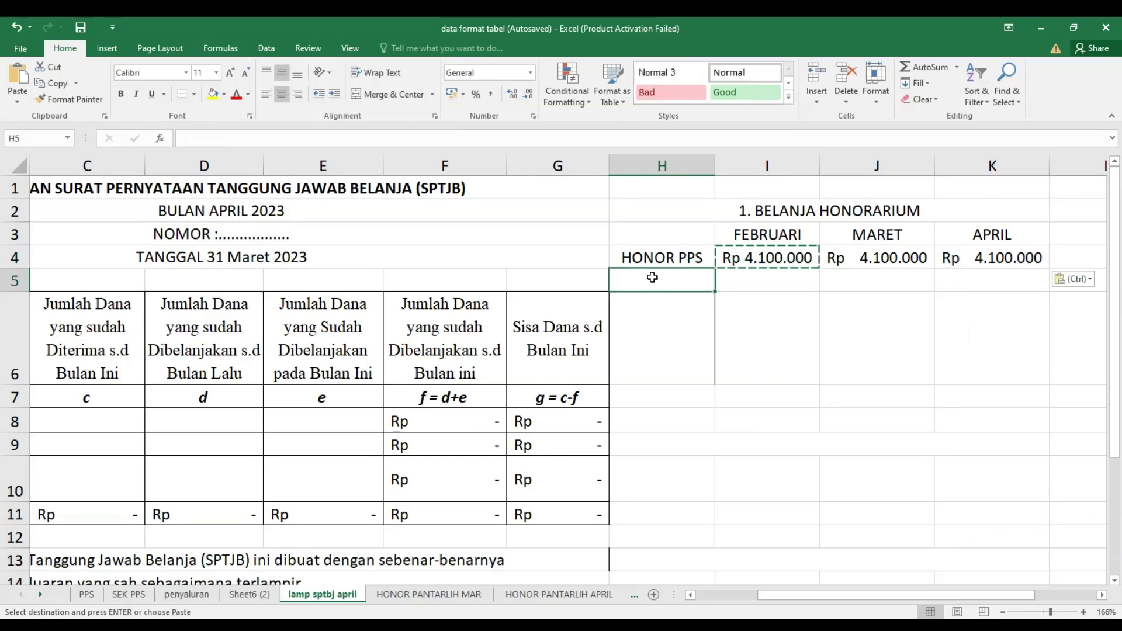
type("HONOR PP")
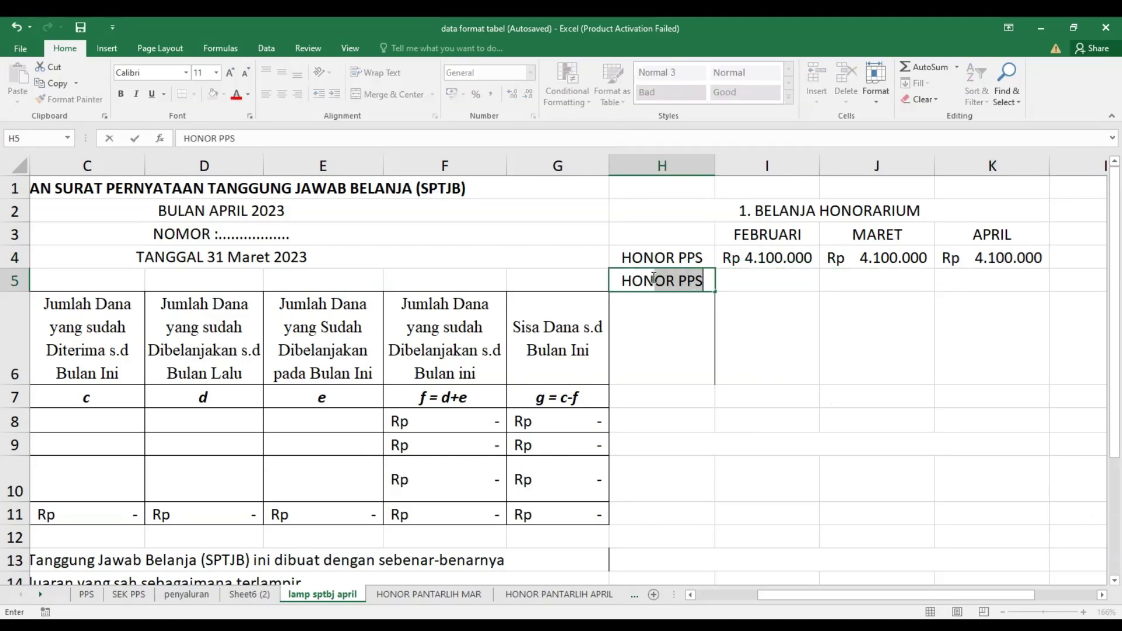
type("SEK")
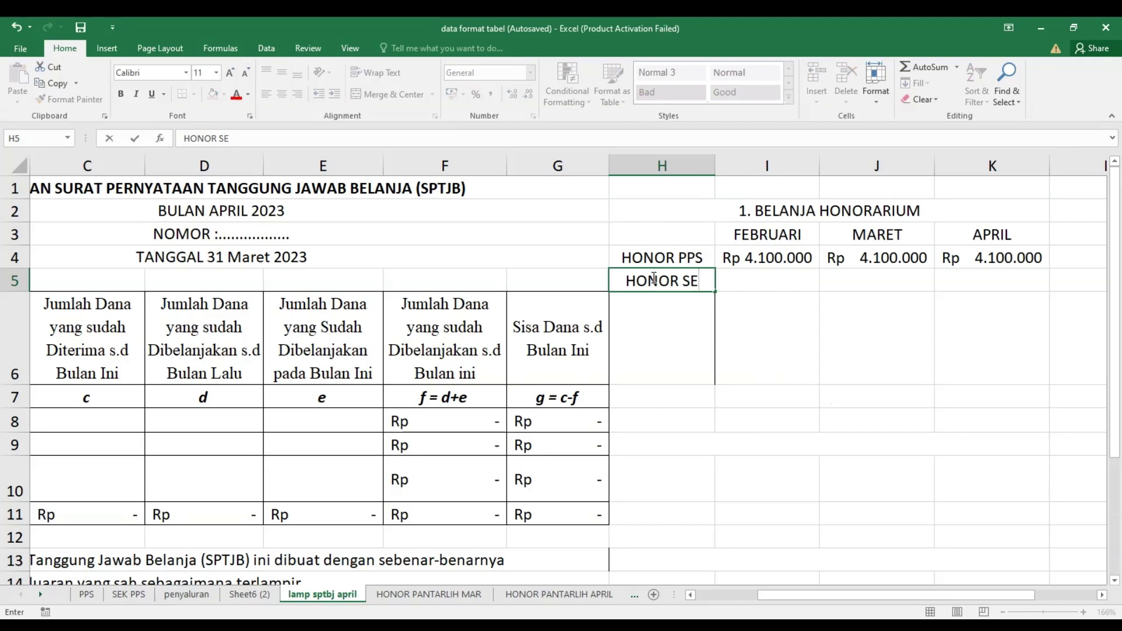
type(". PPS")
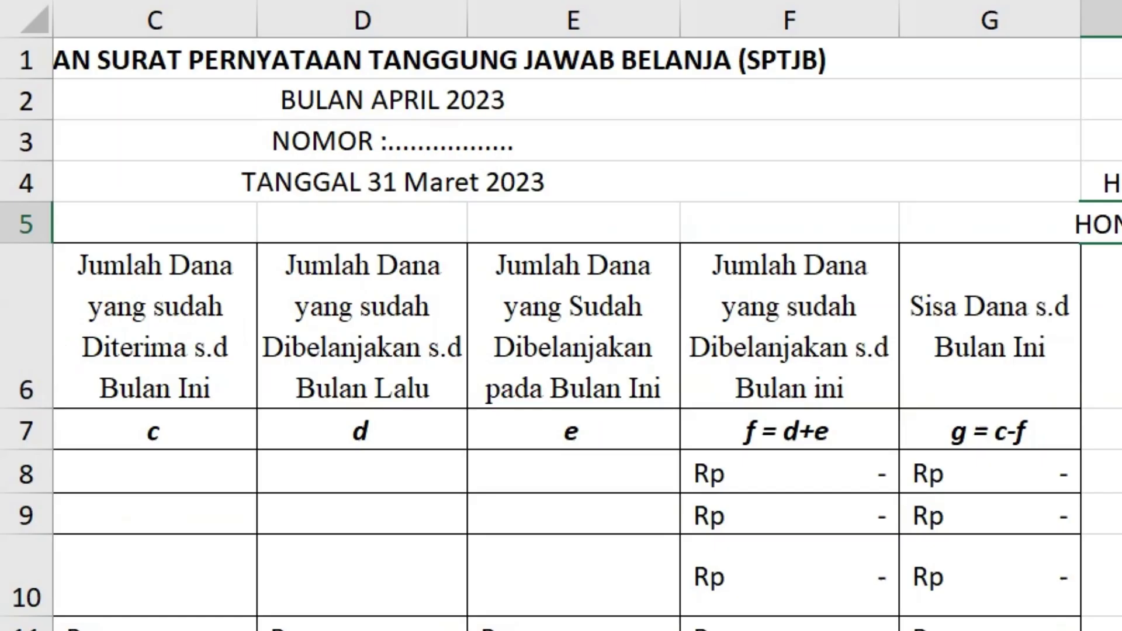
key("Return")
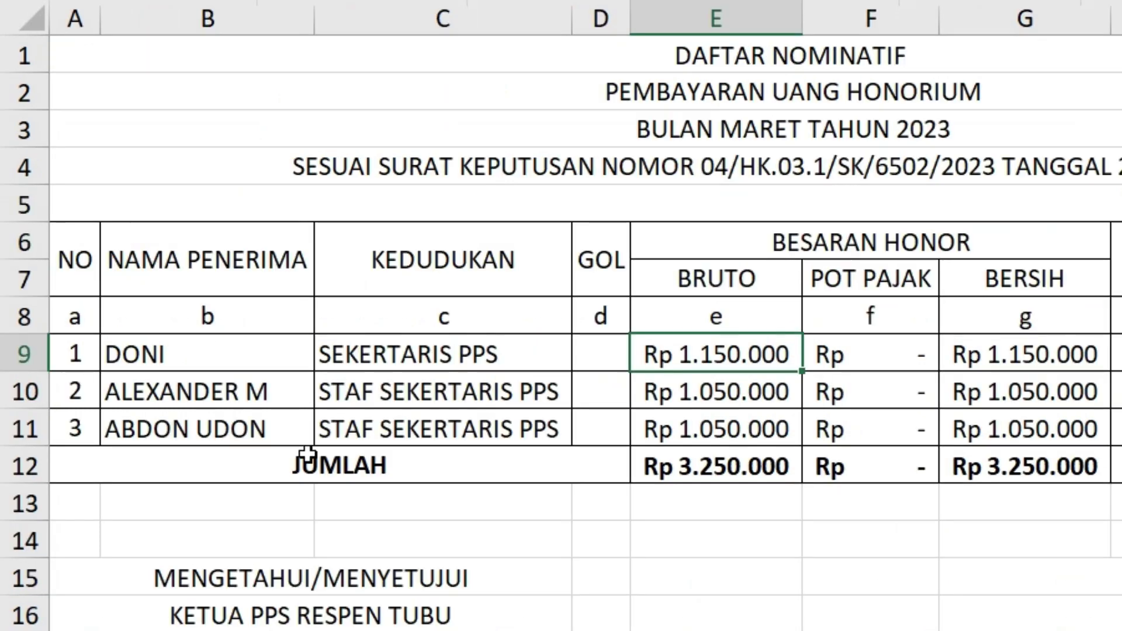
Check the secretariat's net honorarium on the SEK PPS sheet and enter its total, 3250000, as the FEBRUARI HONOR SEK. PPS amount in I5.
left_click(442, 360)
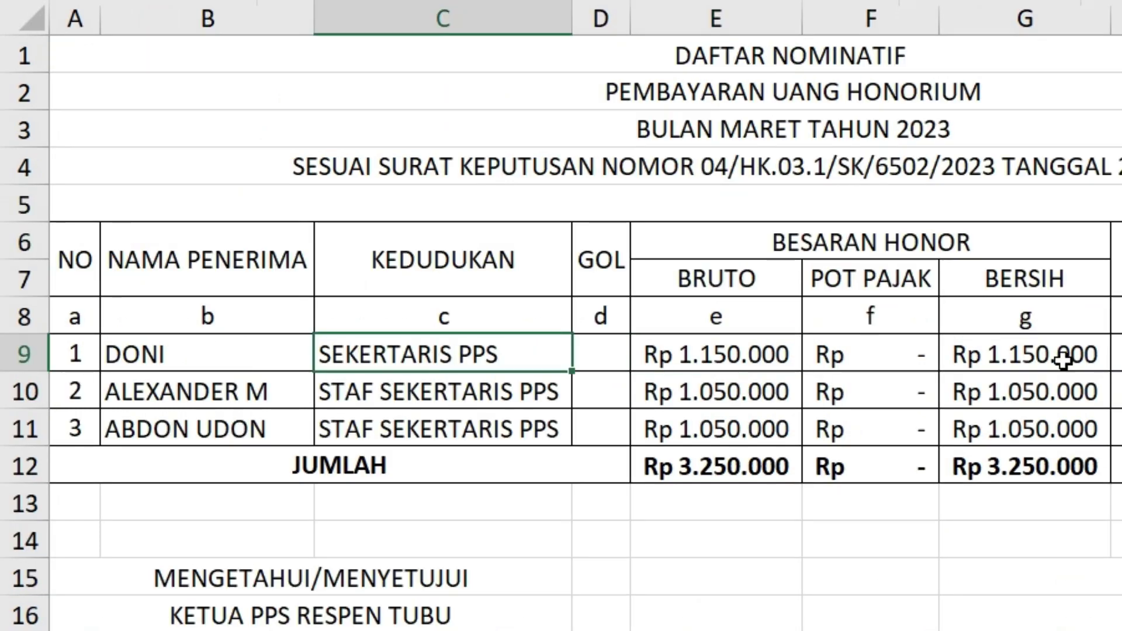
left_click(1065, 361)
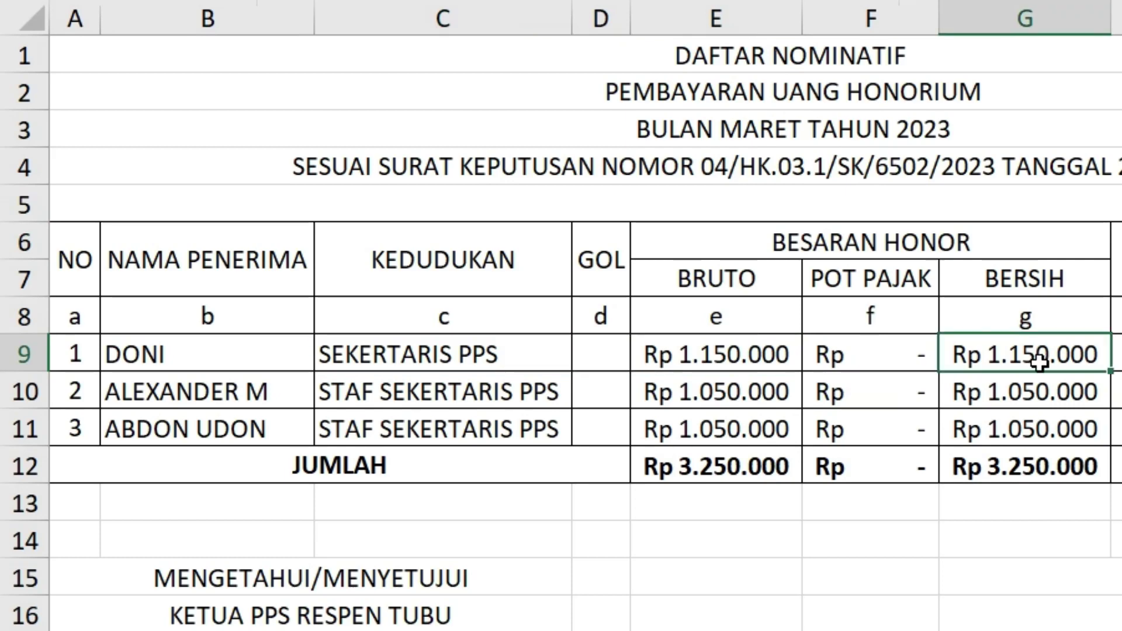
left_click(492, 402)
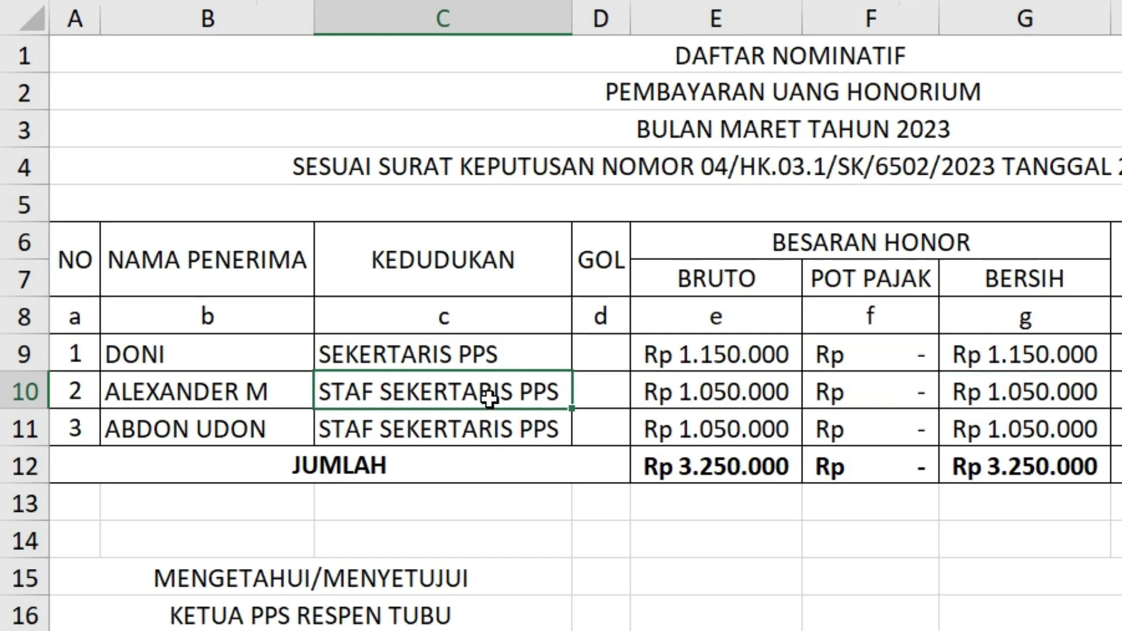
left_click_drag(491, 391, 487, 429)
left_click(1057, 406)
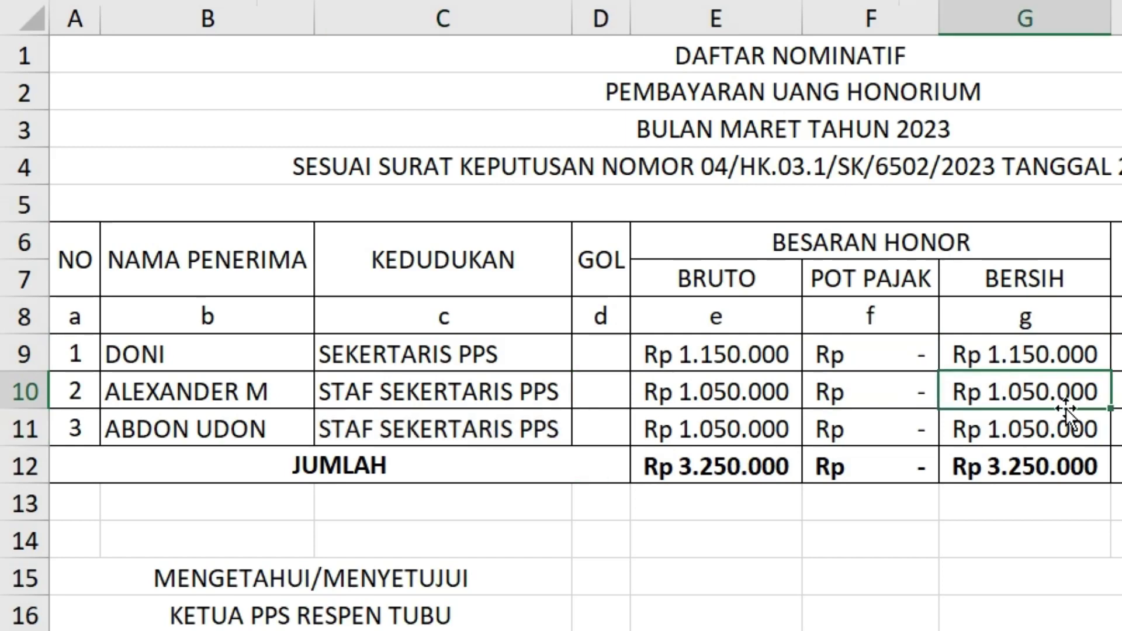
left_click(1049, 472)
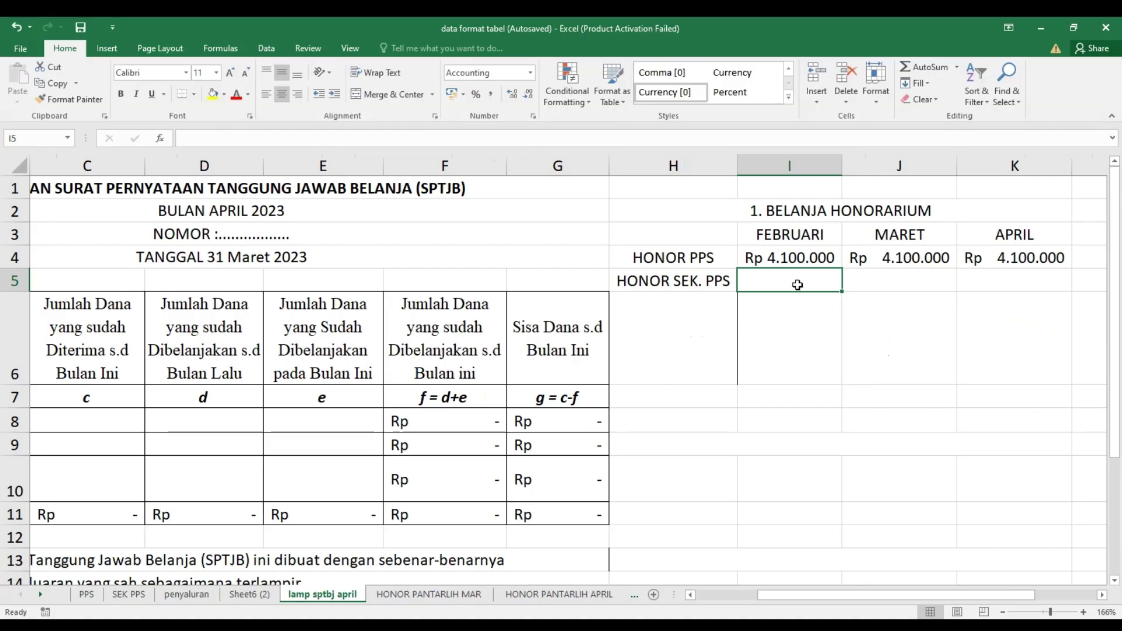
type("3250")
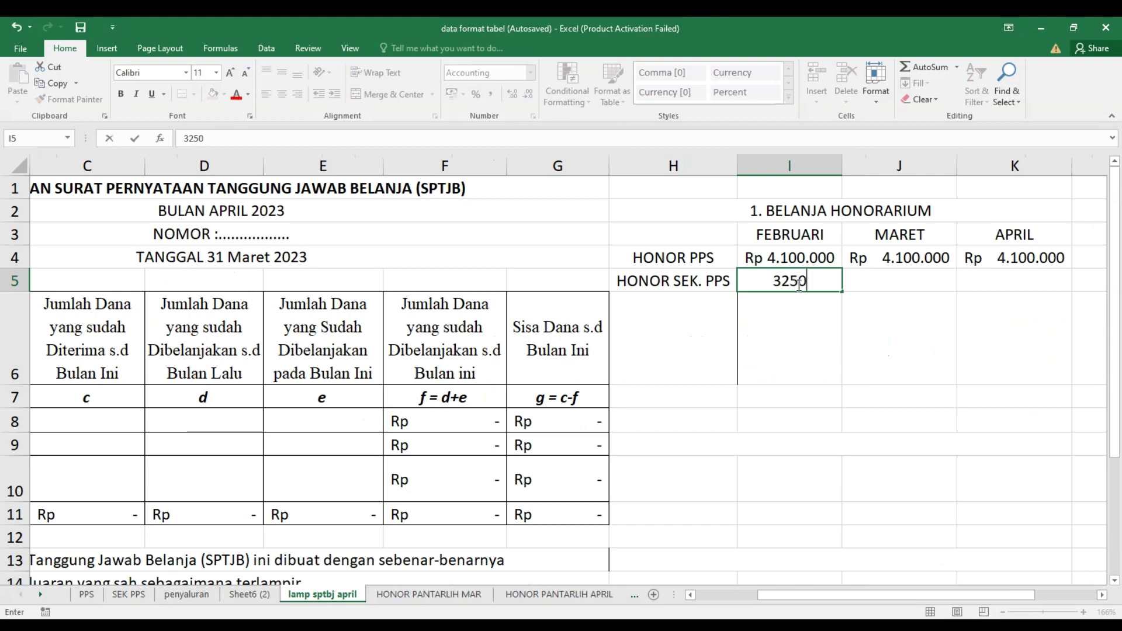
type("000")
key("Return")
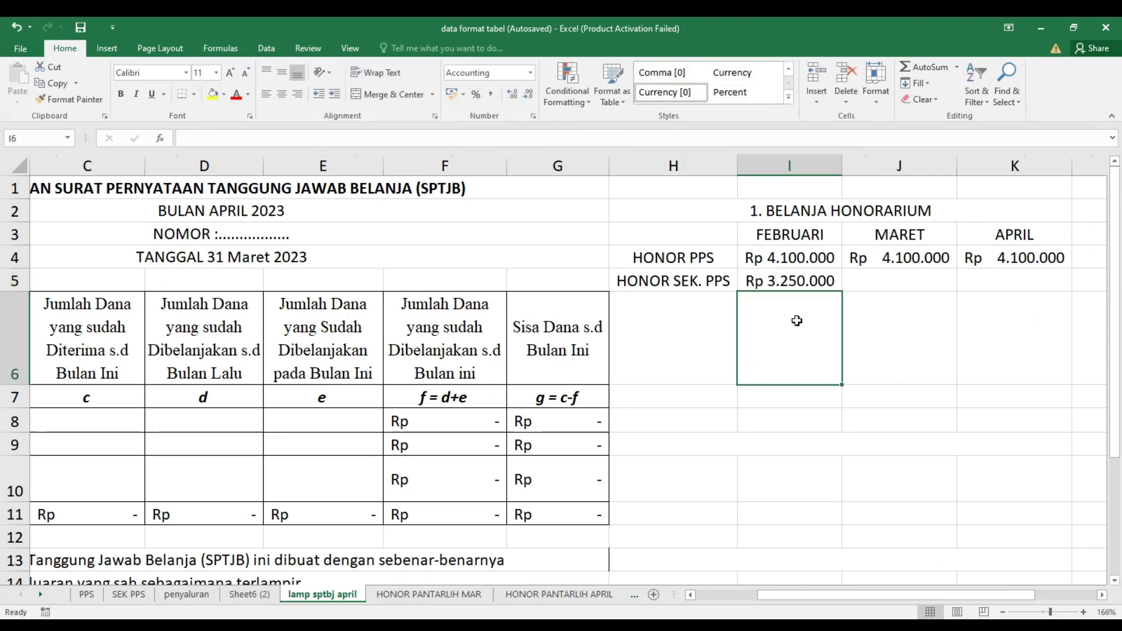
Copy the FEBRUARI HONOR SEK. PPS amount into the MARET and APRIL cells J5:K5.
left_click(795, 280)
right_click(800, 277)
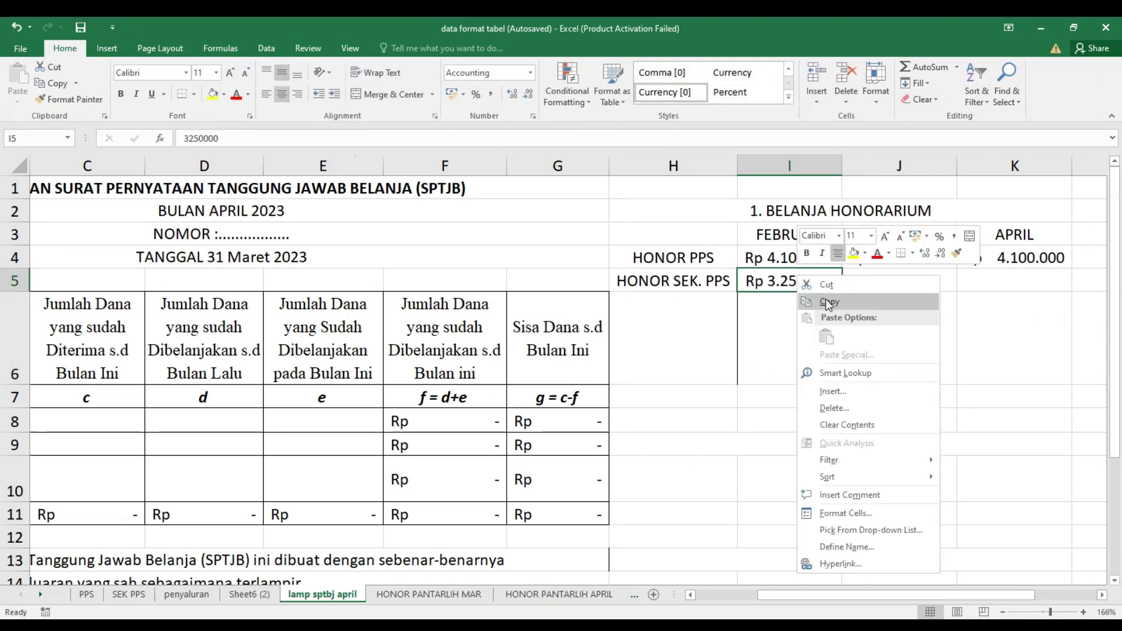
left_click(807, 284)
left_click_drag(888, 280, 973, 282)
right_click(992, 283)
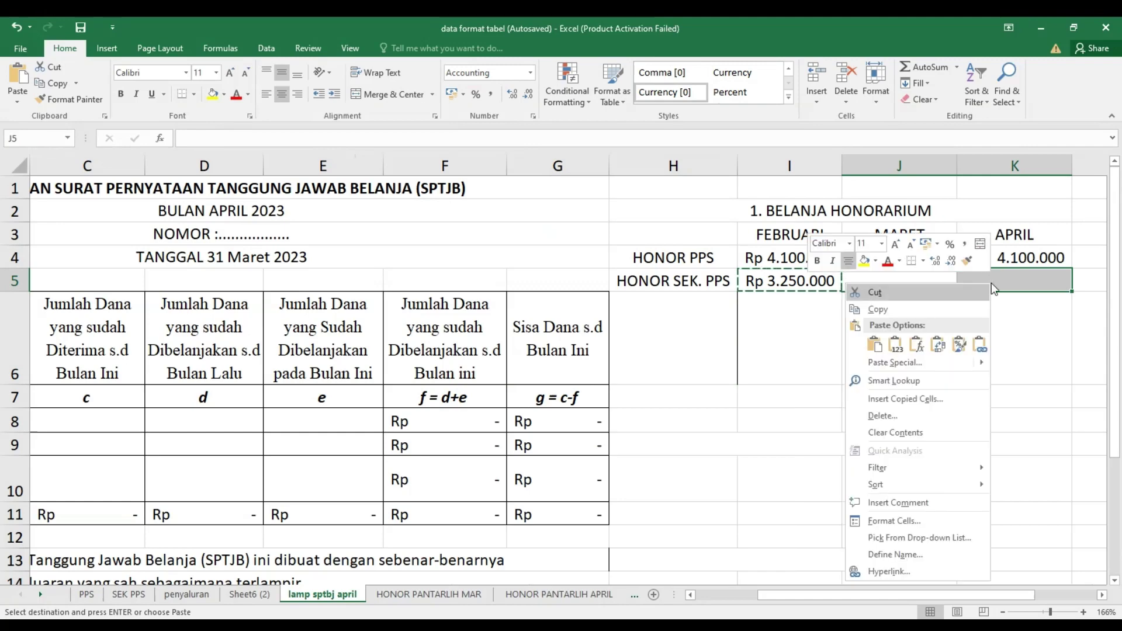
left_click(881, 346)
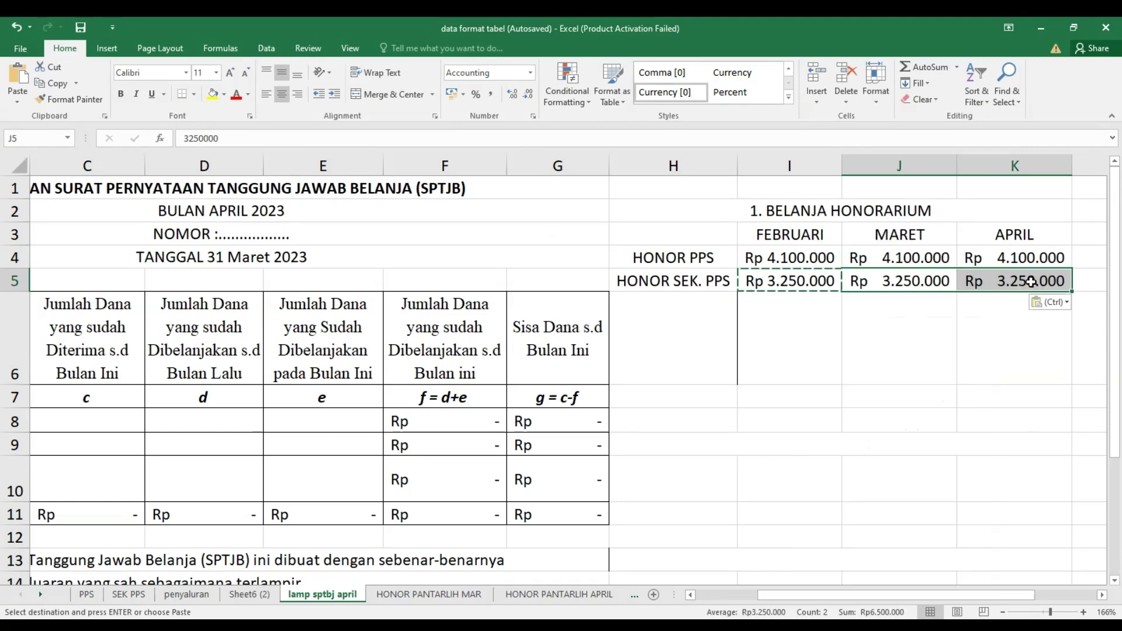
Enter the row label "PANTARLIH" in H6 below HONOR SEK. PPS.
left_click(701, 337)
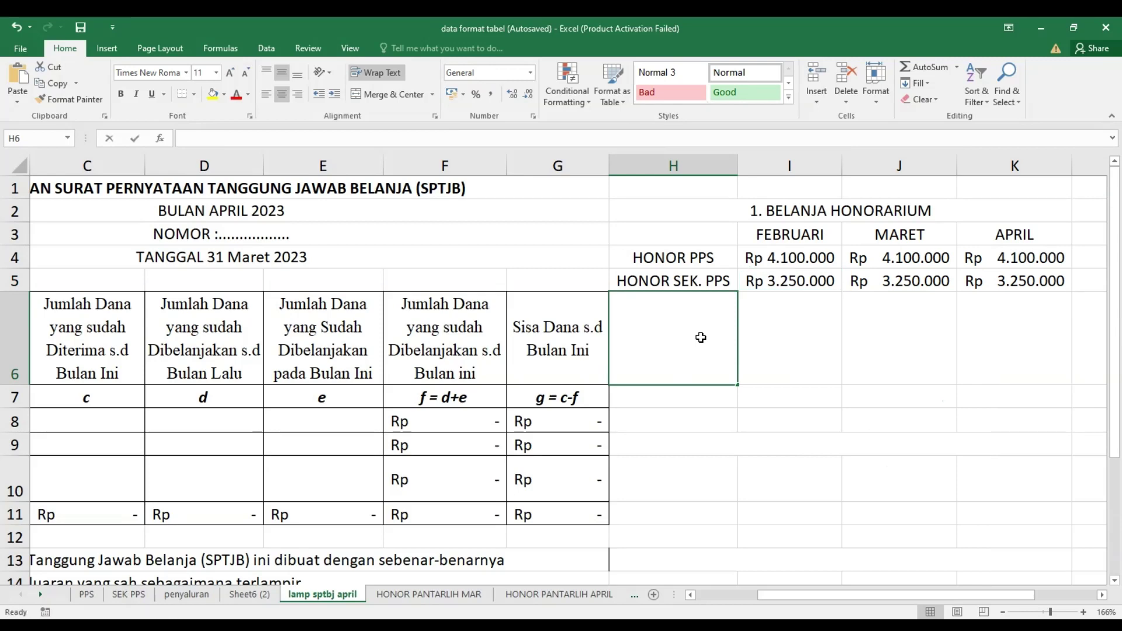
type("PANTARLIH")
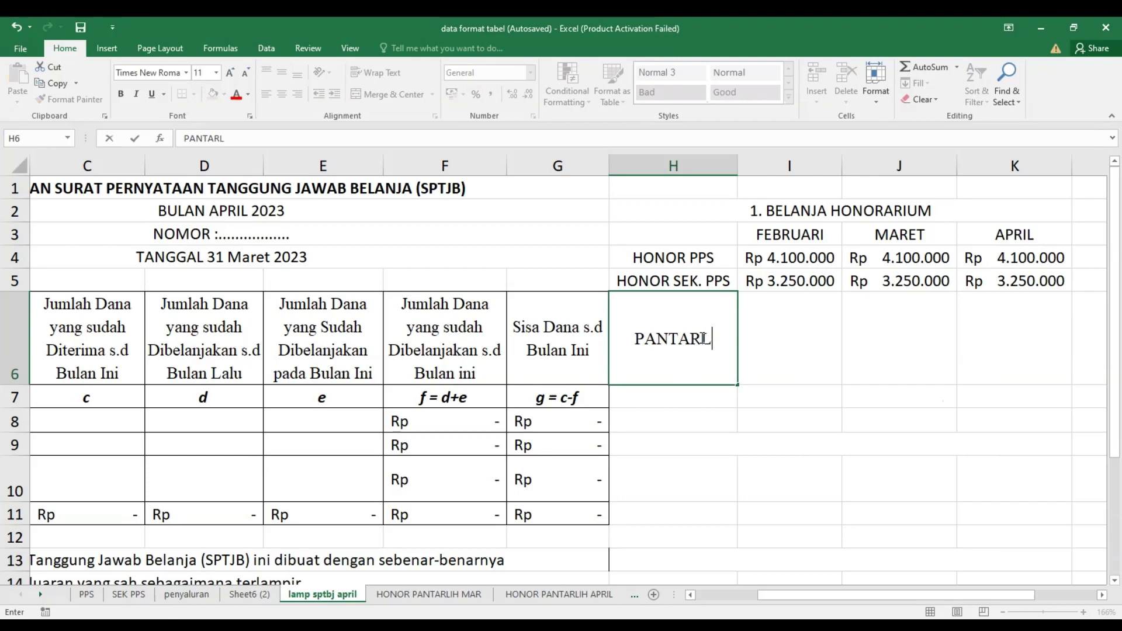
left_click(814, 353)
left_click(705, 351)
Enter 0 as the FEBRUARI PANTARLIH amount in I6.
left_click(897, 343)
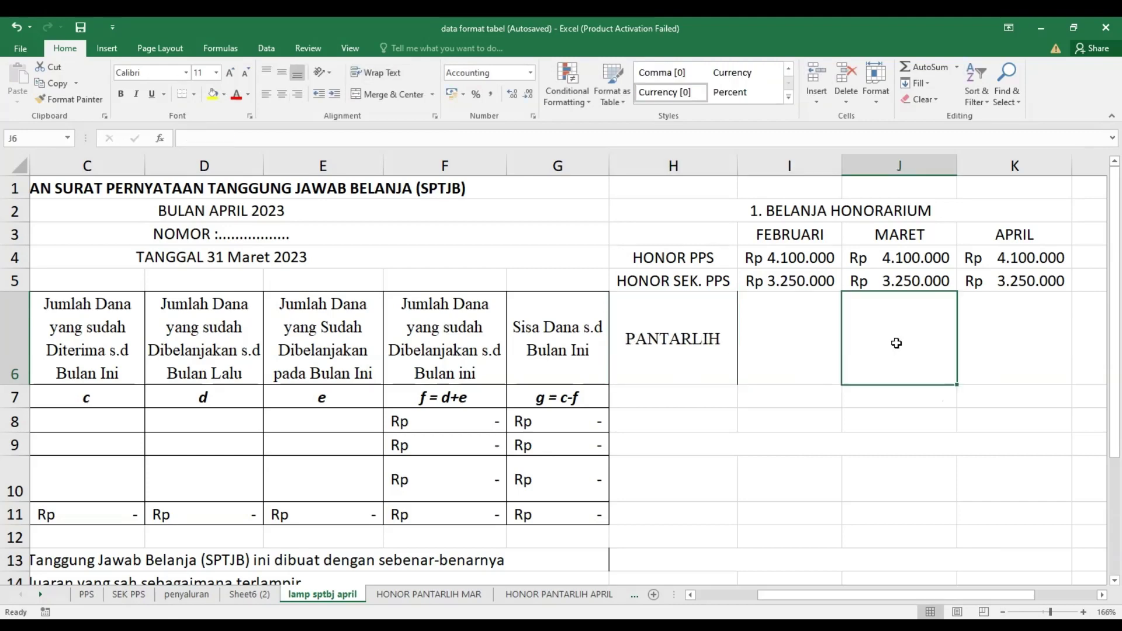
left_click(881, 234)
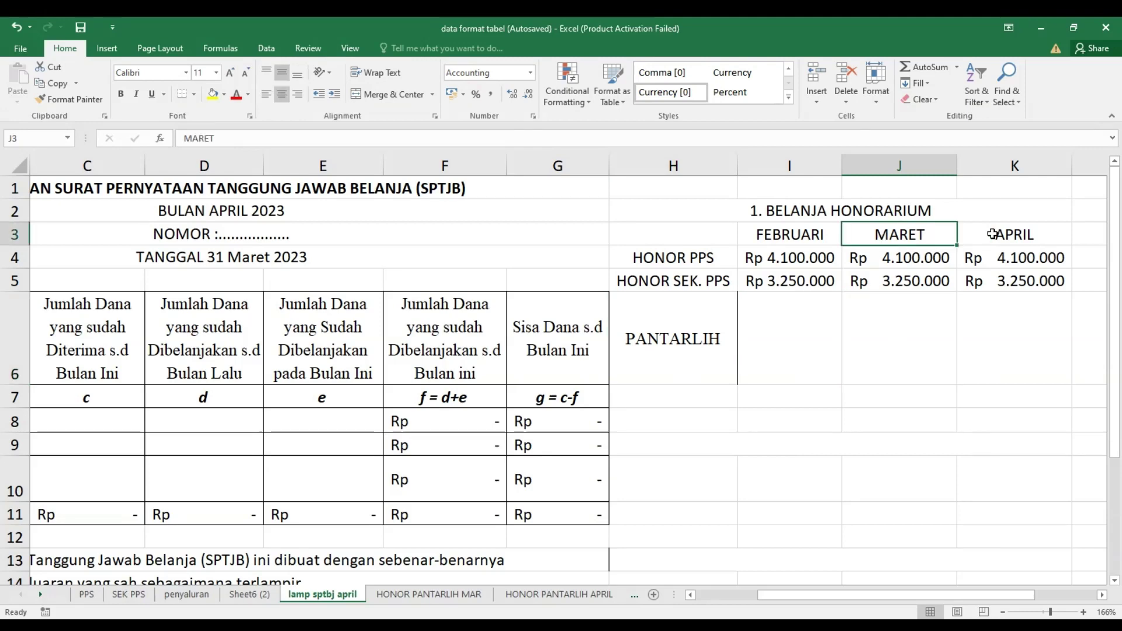
left_click(991, 234)
left_click(896, 241)
left_click(929, 317)
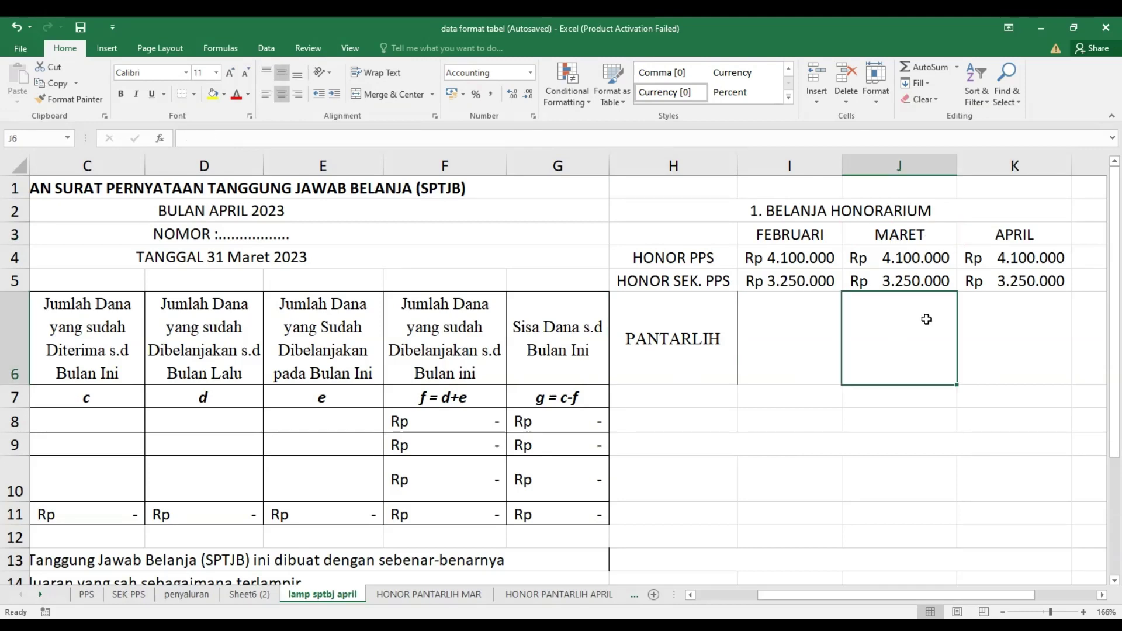
left_click(803, 320)
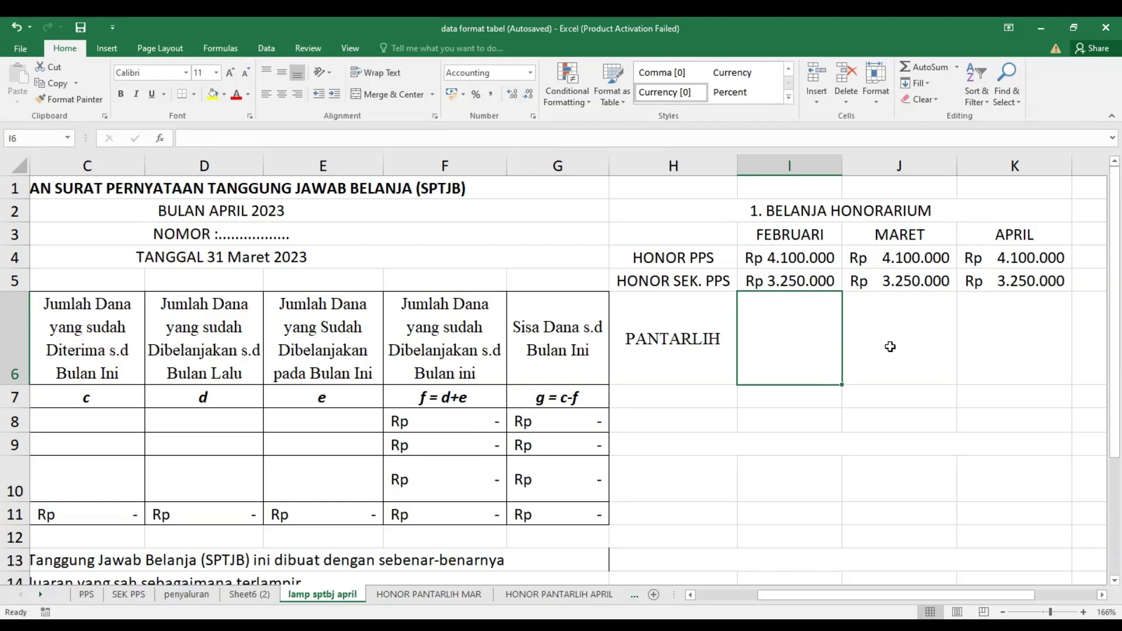
left_click(890, 347)
left_click(799, 346)
type("0")
Enter 8000000 as the MARET PANTARLIH amount in J6.
left_click(914, 341)
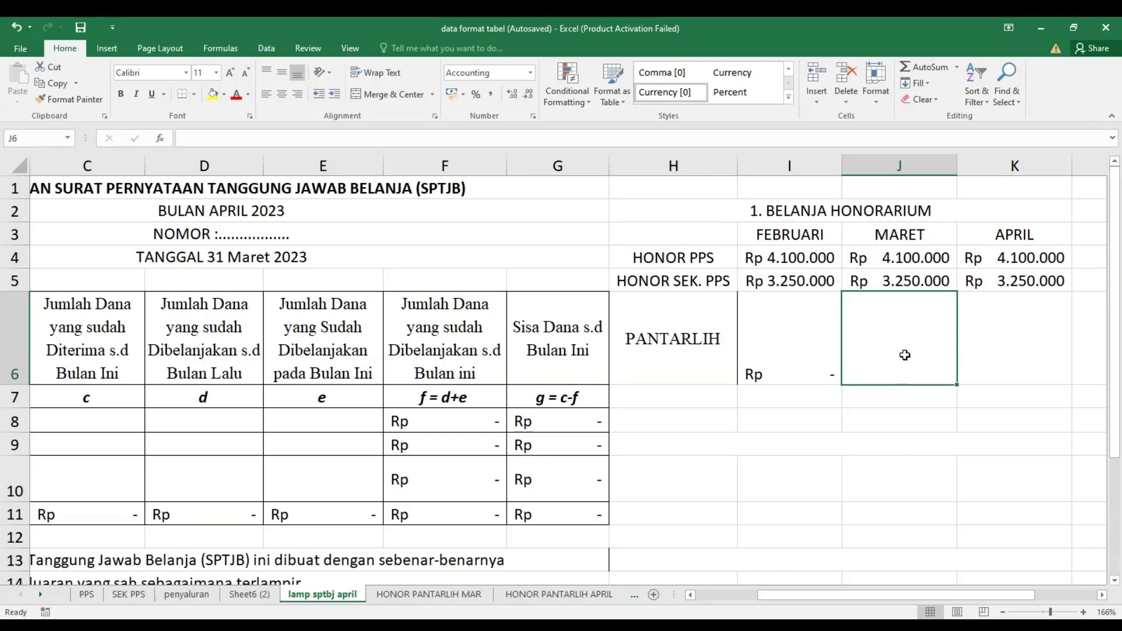
type("8000000")
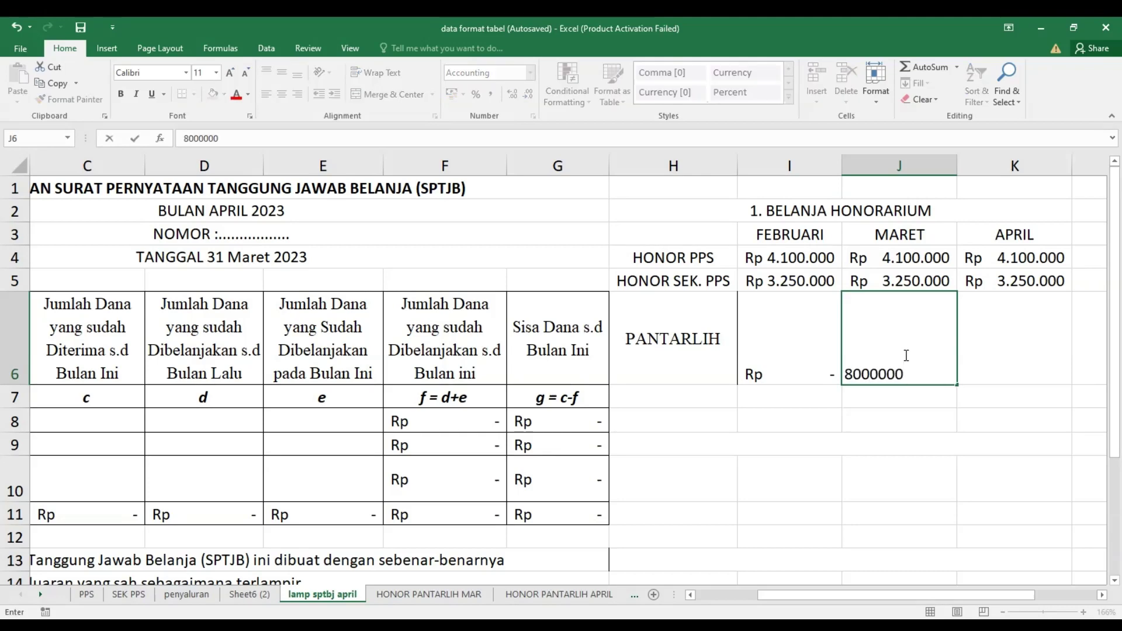
left_click(872, 446)
left_click(930, 370)
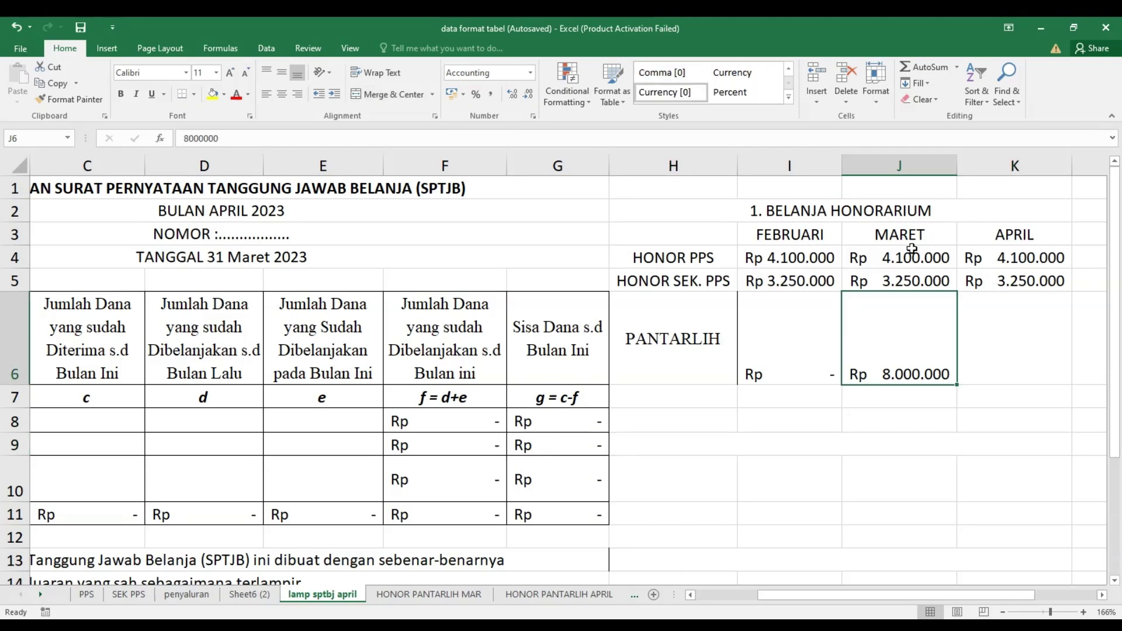
right_click(880, 349)
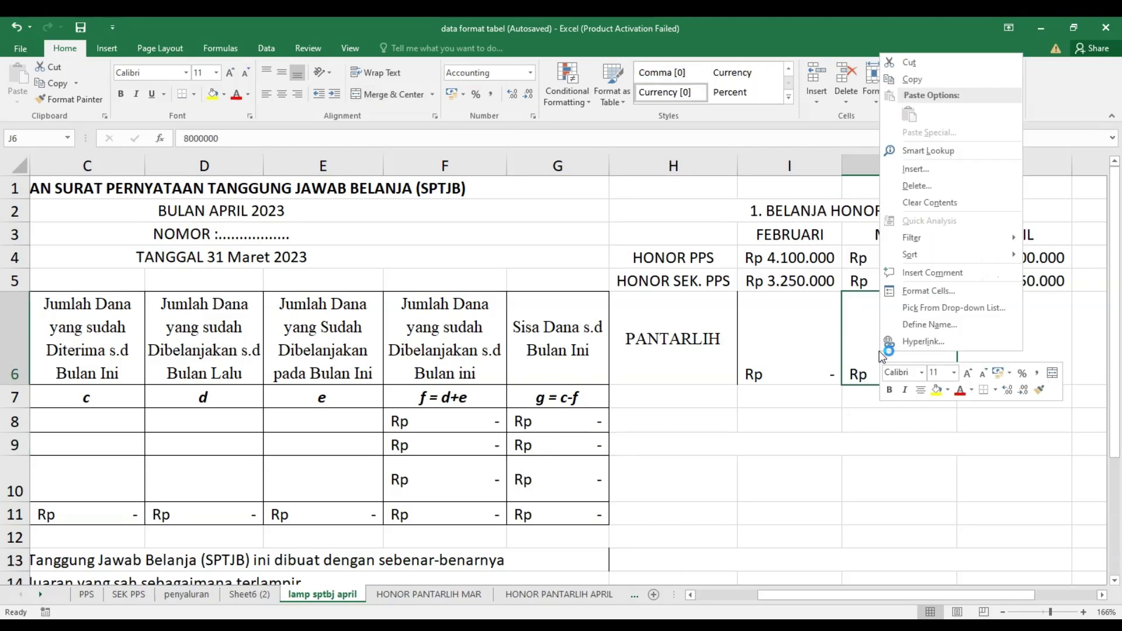
left_click(914, 79)
left_click(998, 343)
right_click(999, 342)
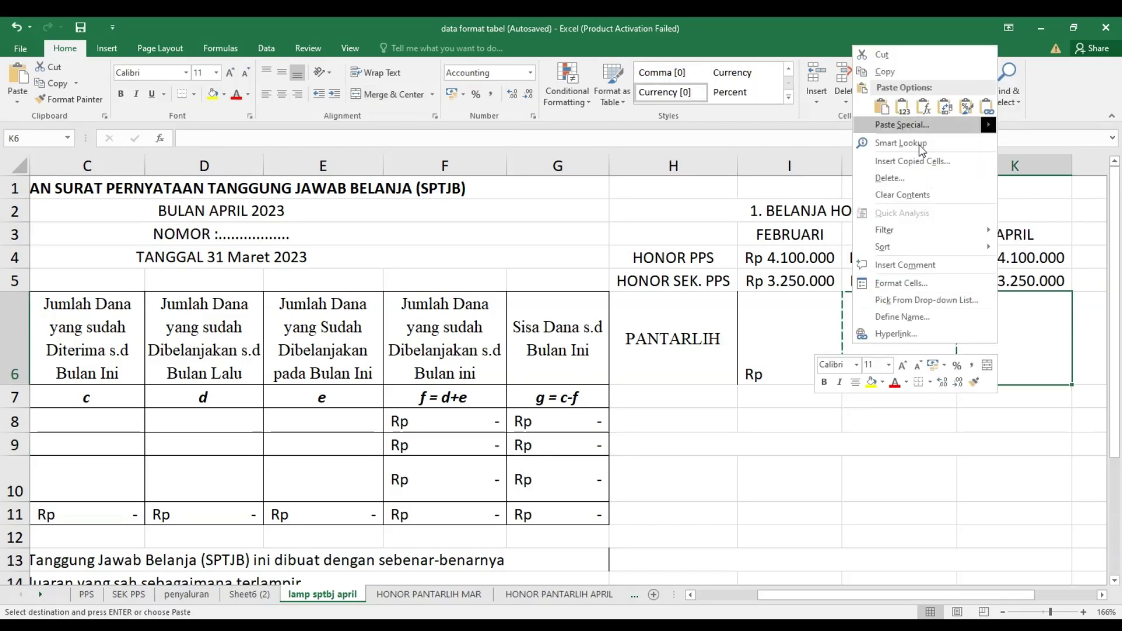
left_click(897, 76)
right_click(1006, 327)
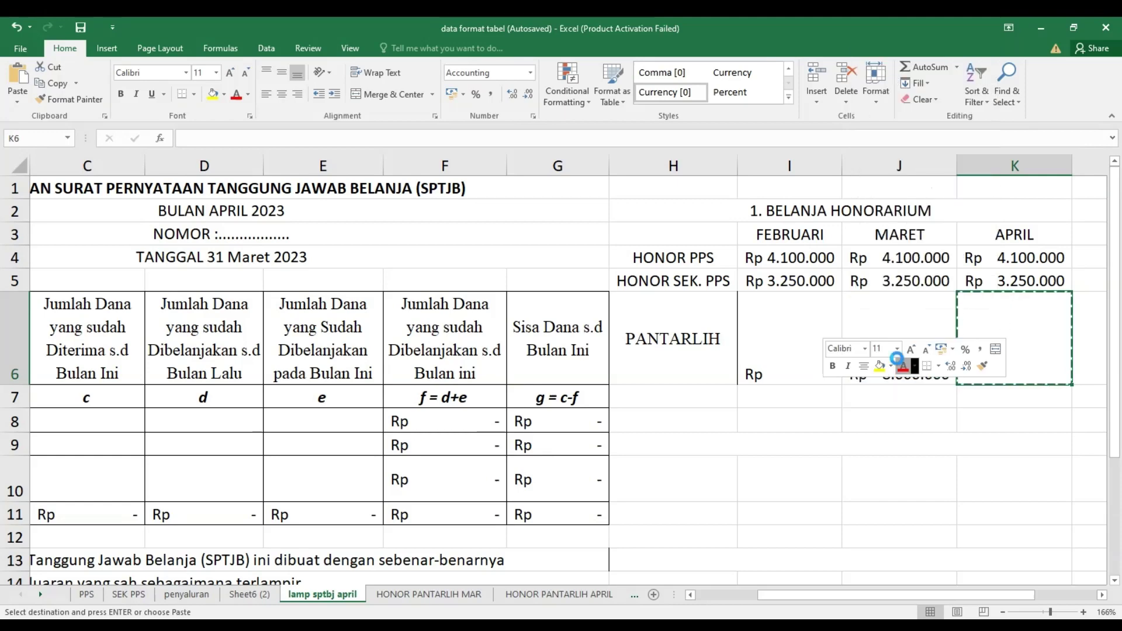
left_click(915, 302)
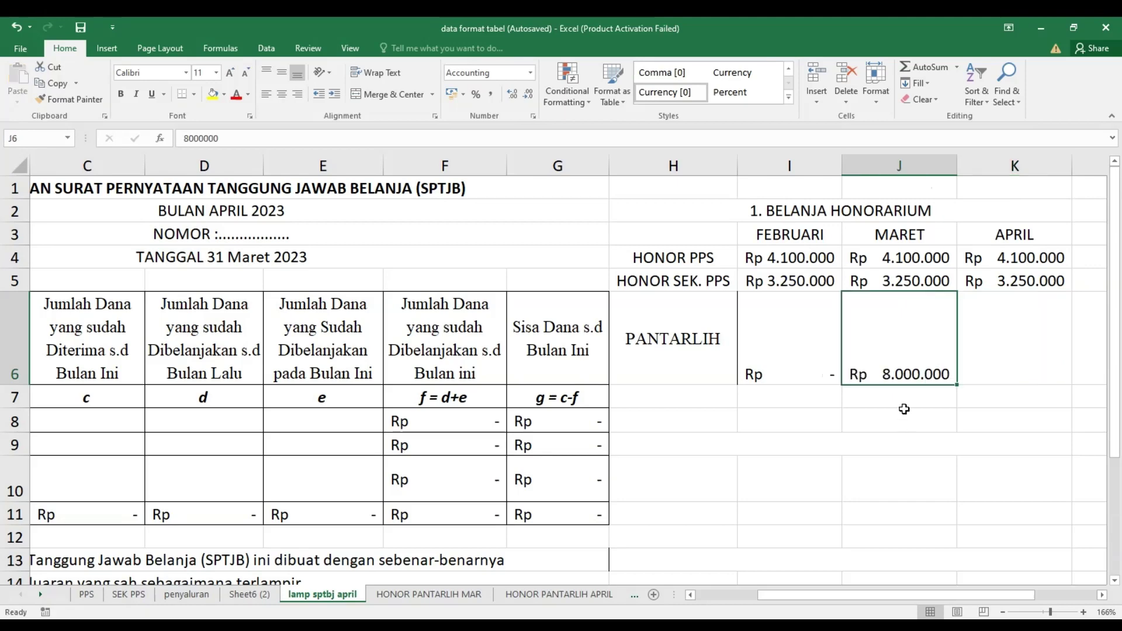
Copy the MARET PANTARLIH amount into the APRIL cell K6.
right_click(881, 352)
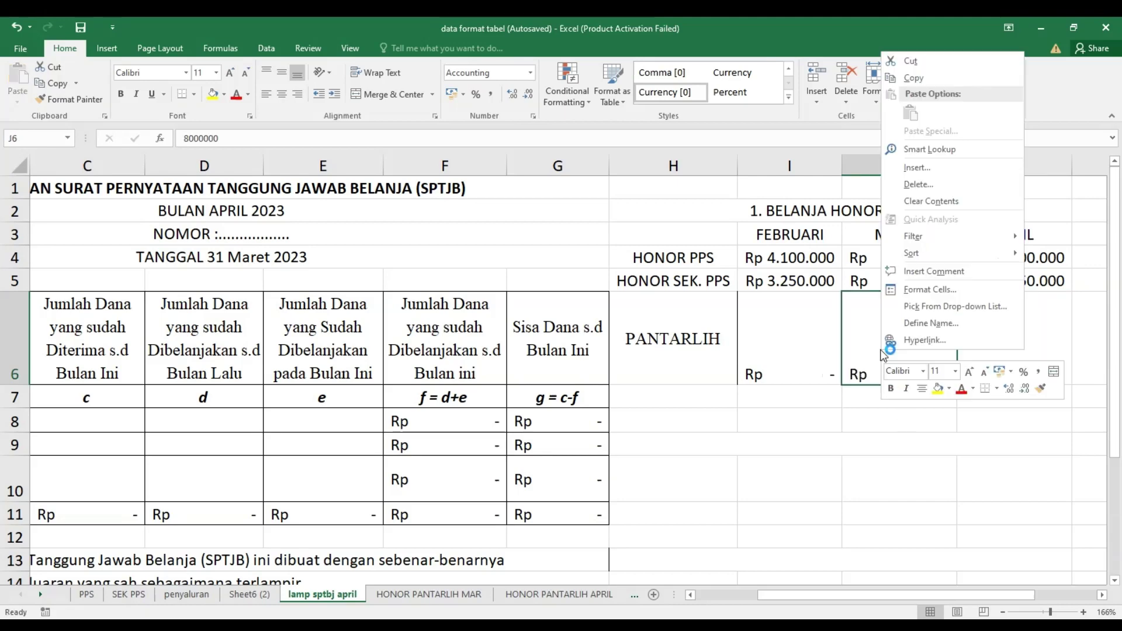
left_click(912, 78)
left_click(1035, 346)
right_click(1034, 348)
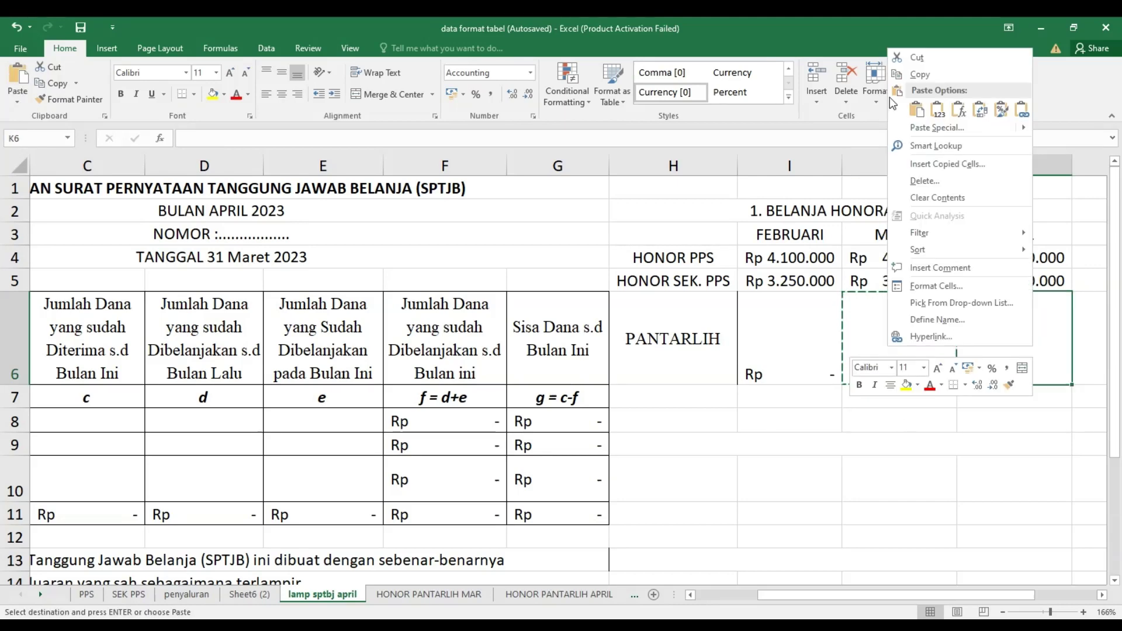
left_click(918, 111)
left_click(894, 397)
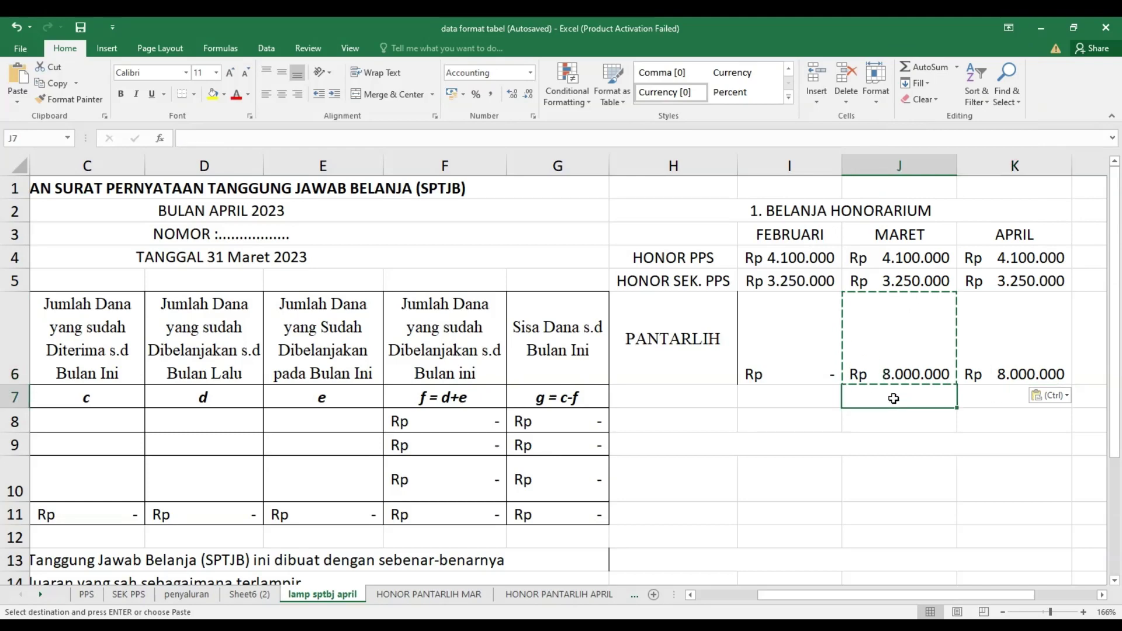
Enter the total row label "JUMLAH" in H7 below PANTARLIH.
left_click(690, 408)
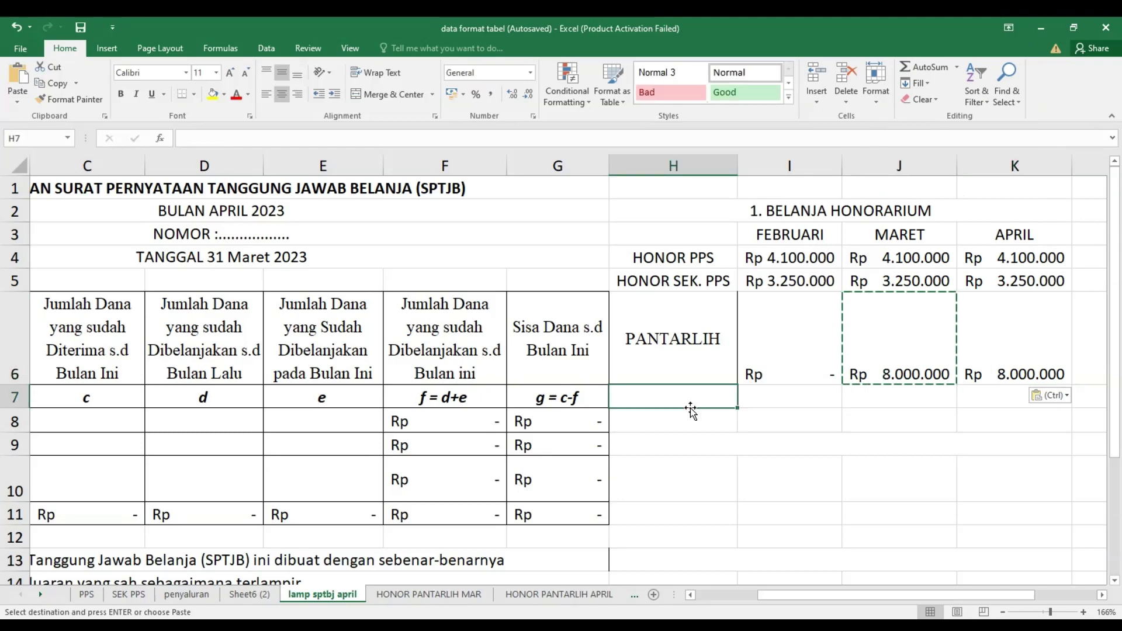
type("JYMLAH")
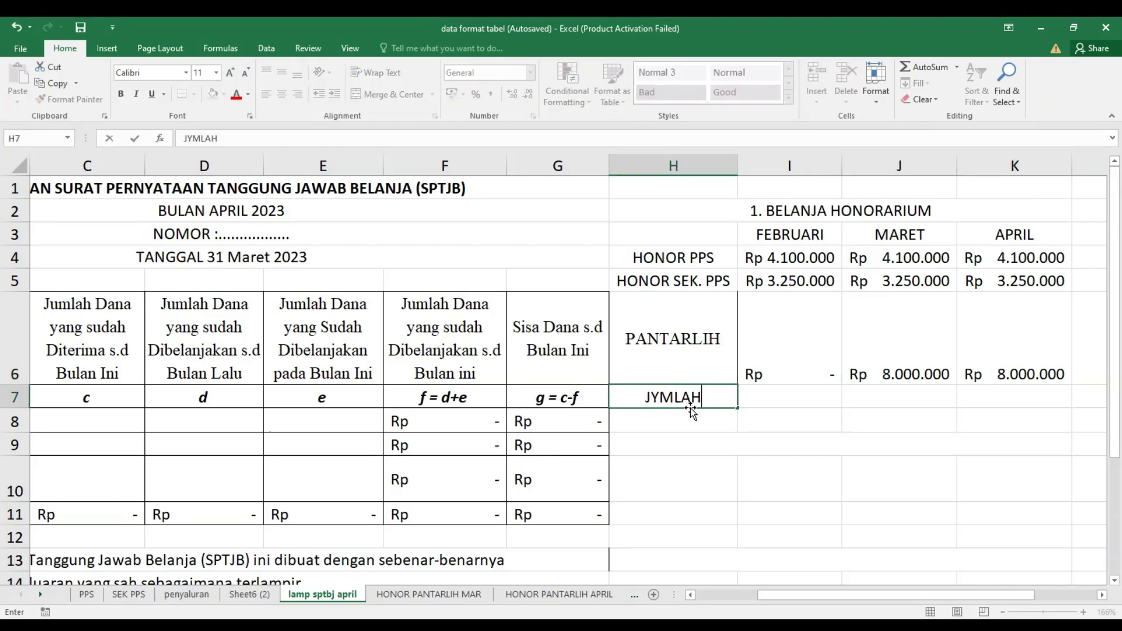
key("BackSpace")
key("BackSpace")
key("BackSpace")
key("BackSpace")
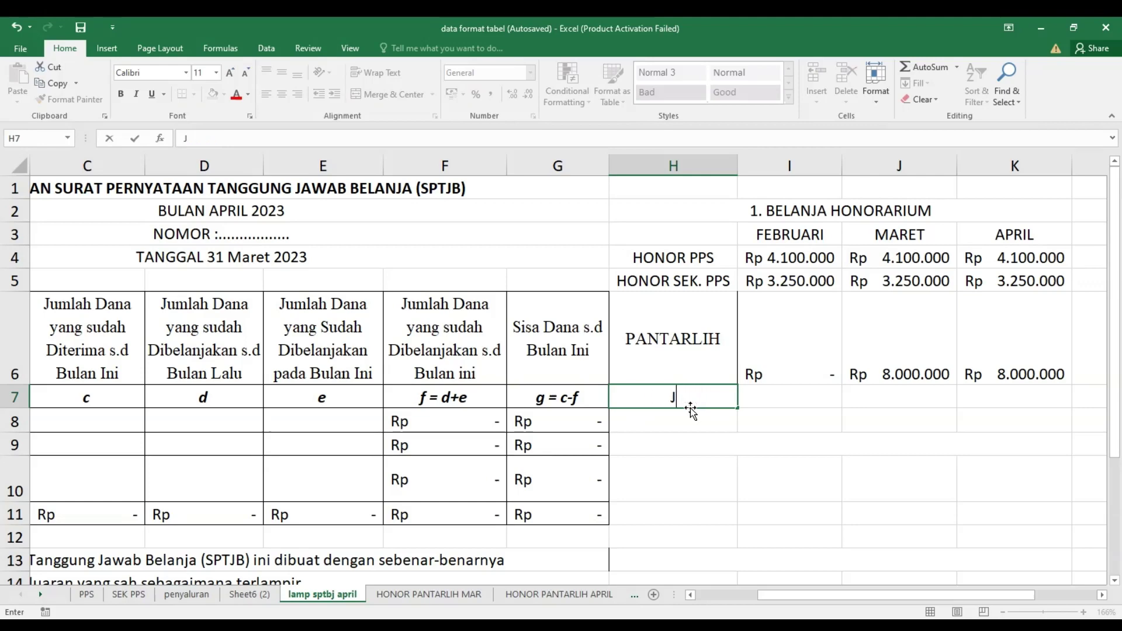
type("UMLAH")
Total the FEBRUARI honorarium amounts in I7 with a SUM formula over I4:I6.
left_click(781, 397)
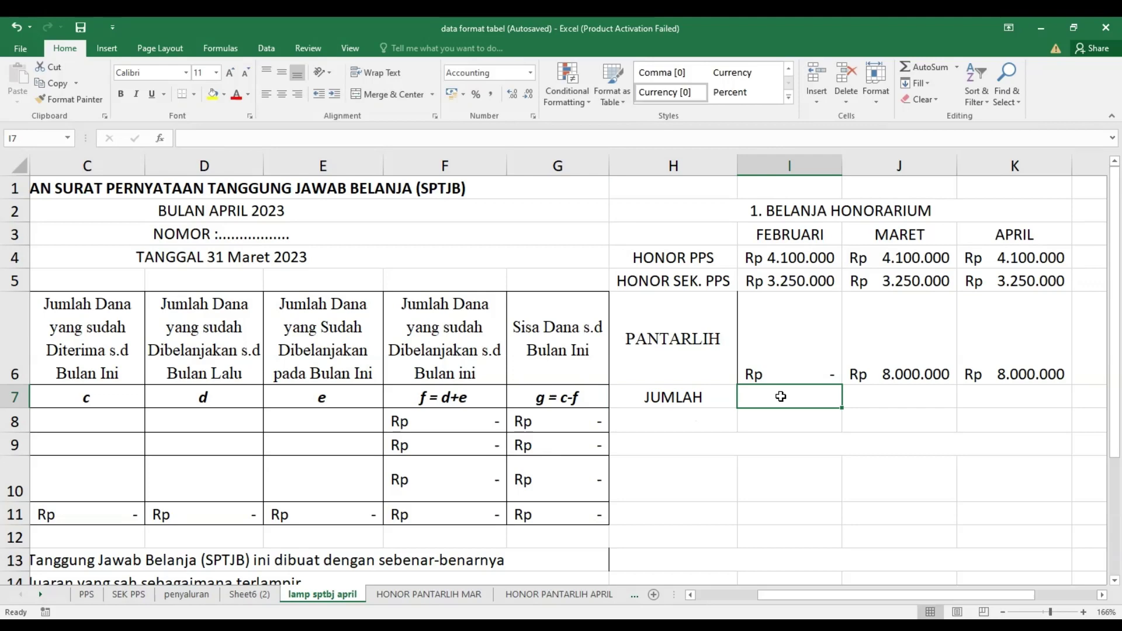
type("=SUM")
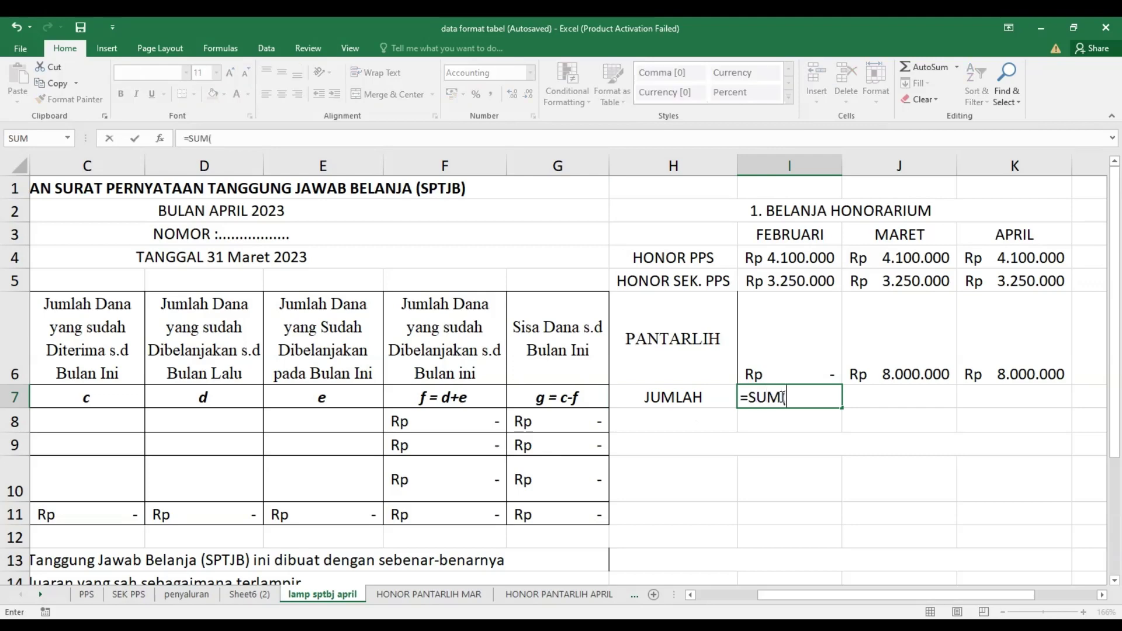
type("(")
left_click_drag(781, 255, 782, 335)
key("Return")
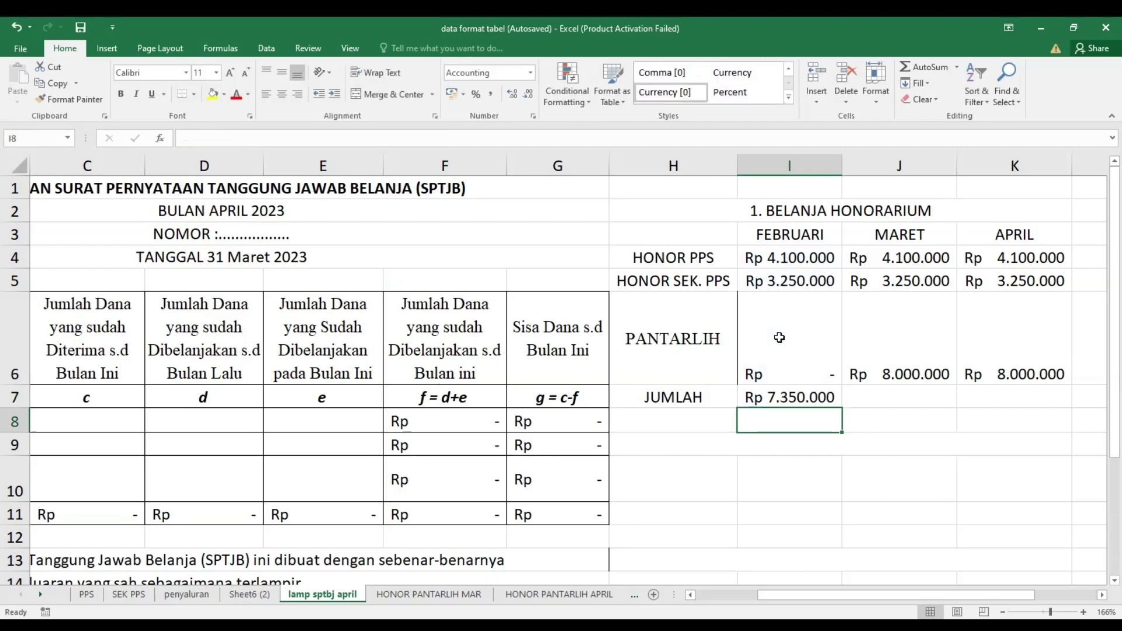
Fill the FEBRUARI JUMLAH formula across to the MARET and APRIL cells J7:K7.
left_click(801, 396)
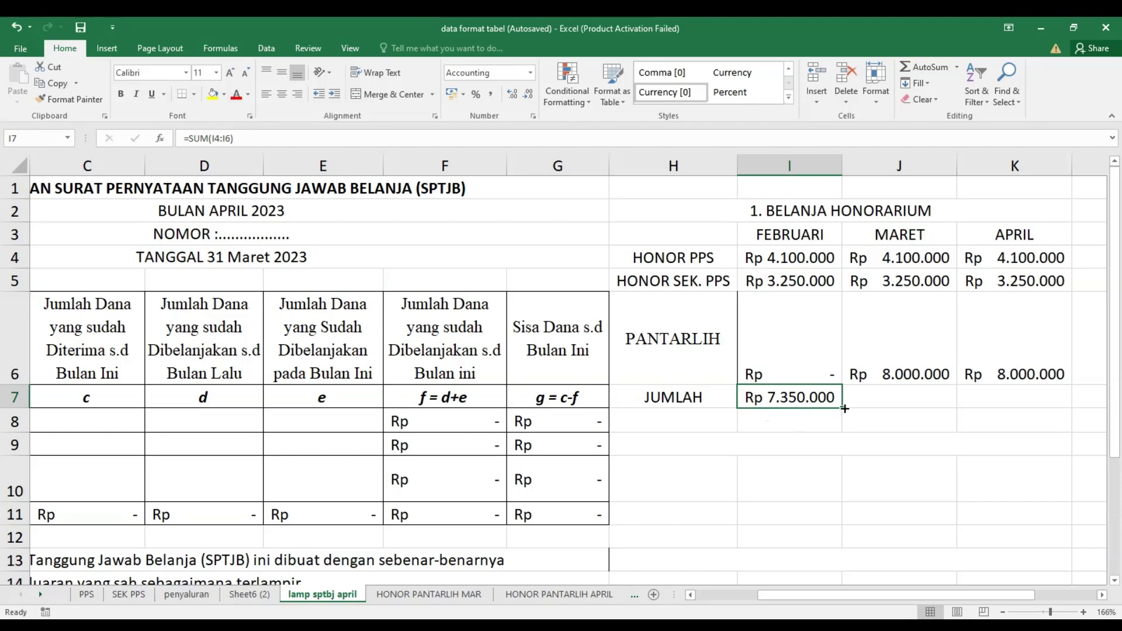
left_click_drag(845, 408, 1031, 405)
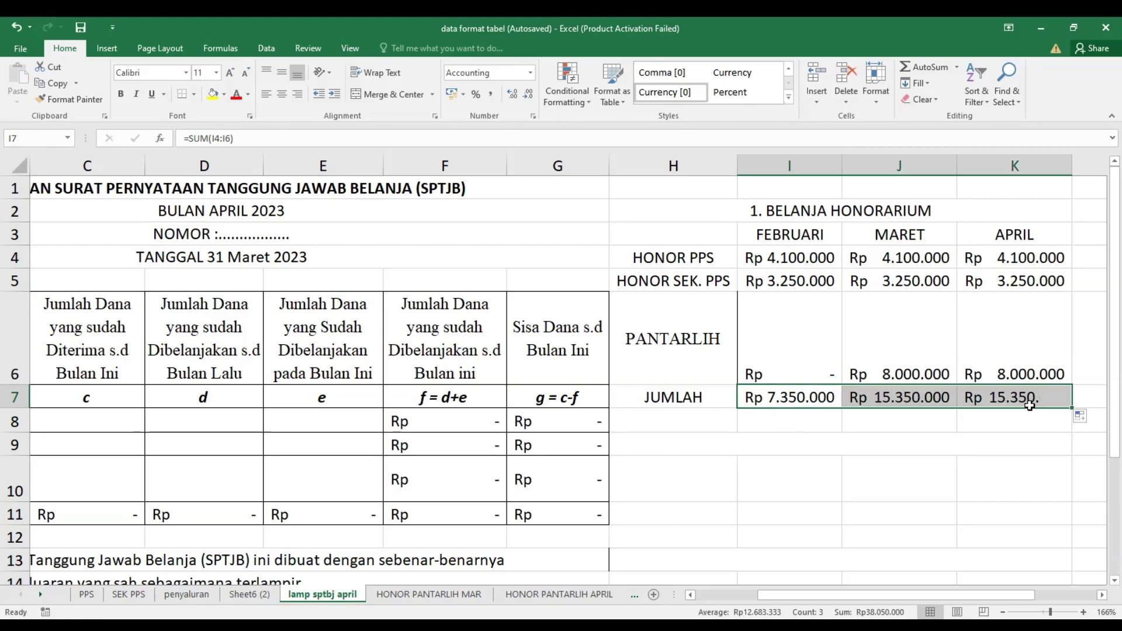
left_click(900, 394)
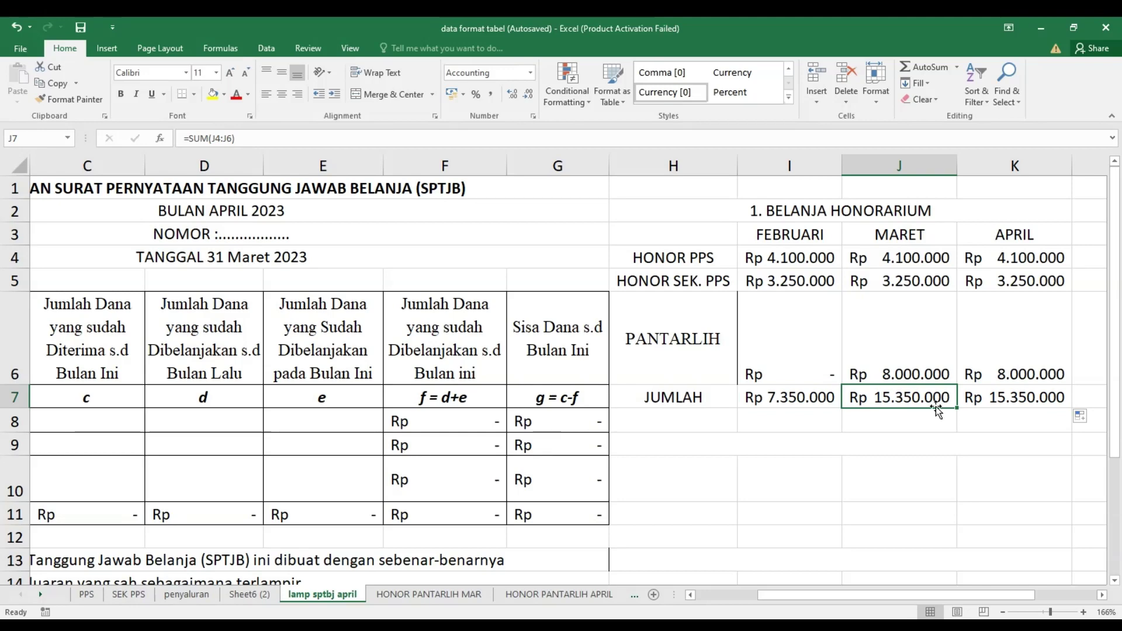
Add up the three monthly JUMLAH totals in L7 with a SUM formula over I7:K7.
left_click_drag(897, 594, 940, 586)
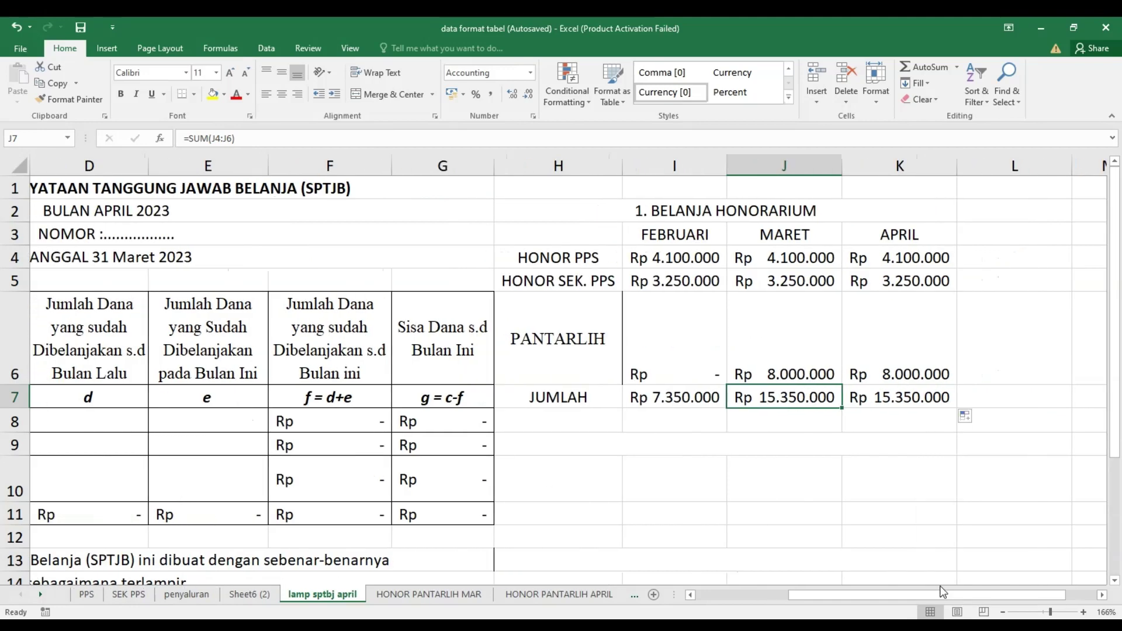
left_click(1003, 404)
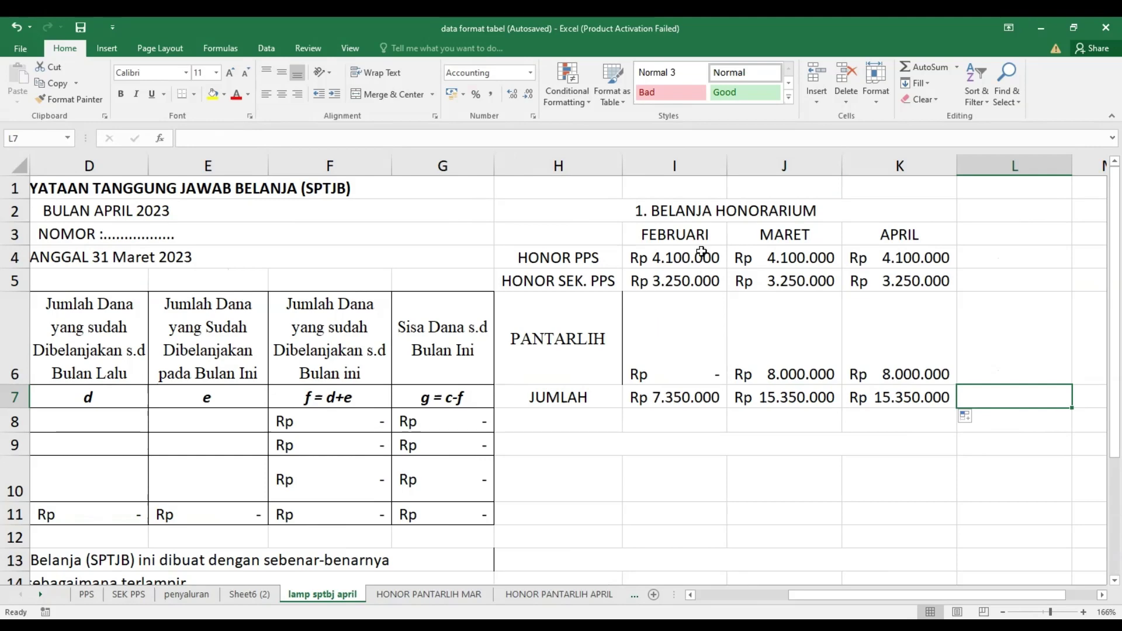
left_click(779, 237)
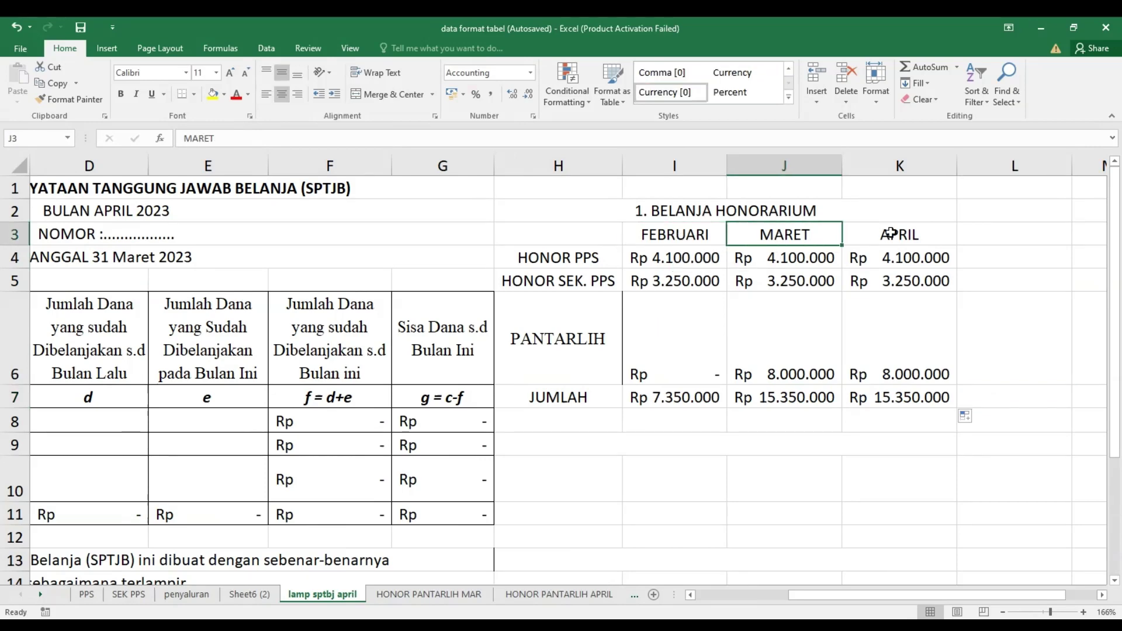
left_click(890, 237)
left_click(992, 397)
type("=")
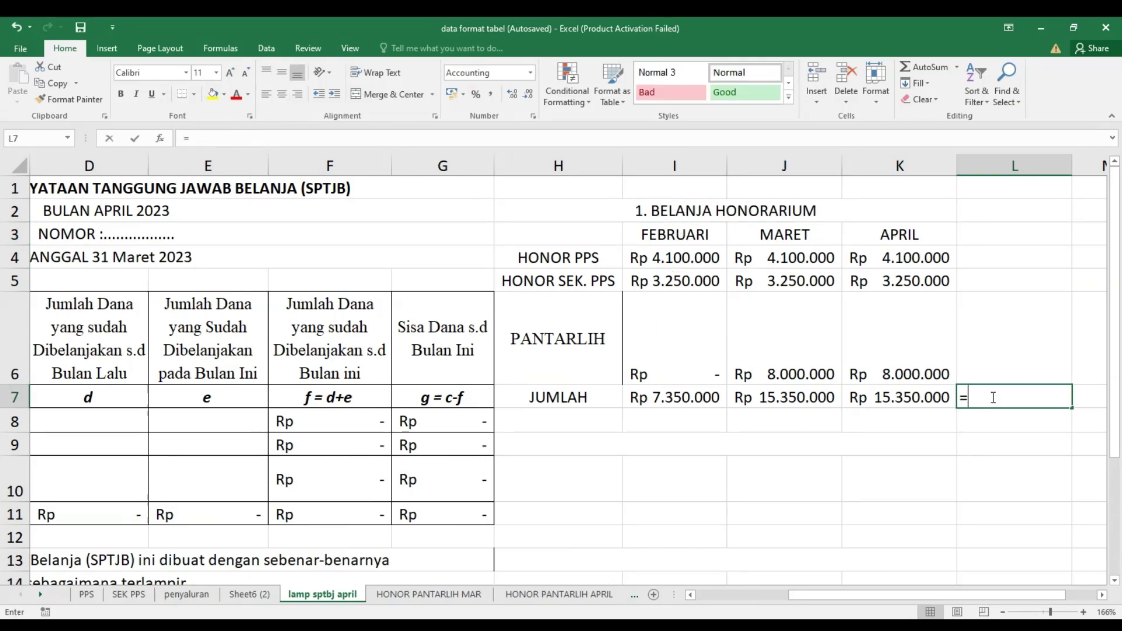
type("SUM(")
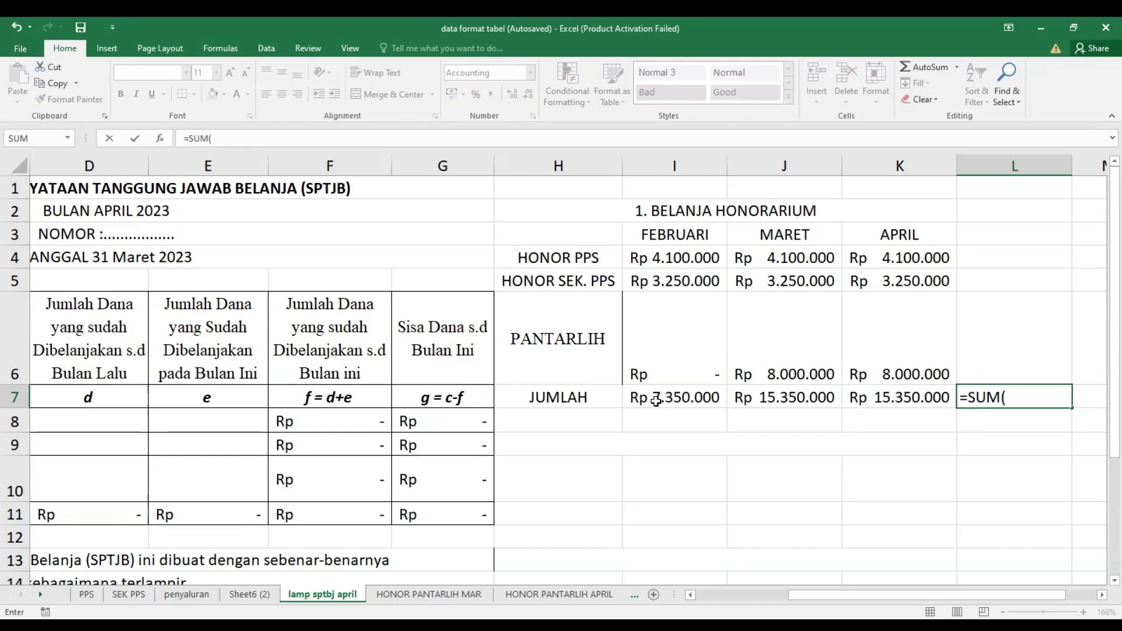
left_click_drag(656, 399, 861, 400)
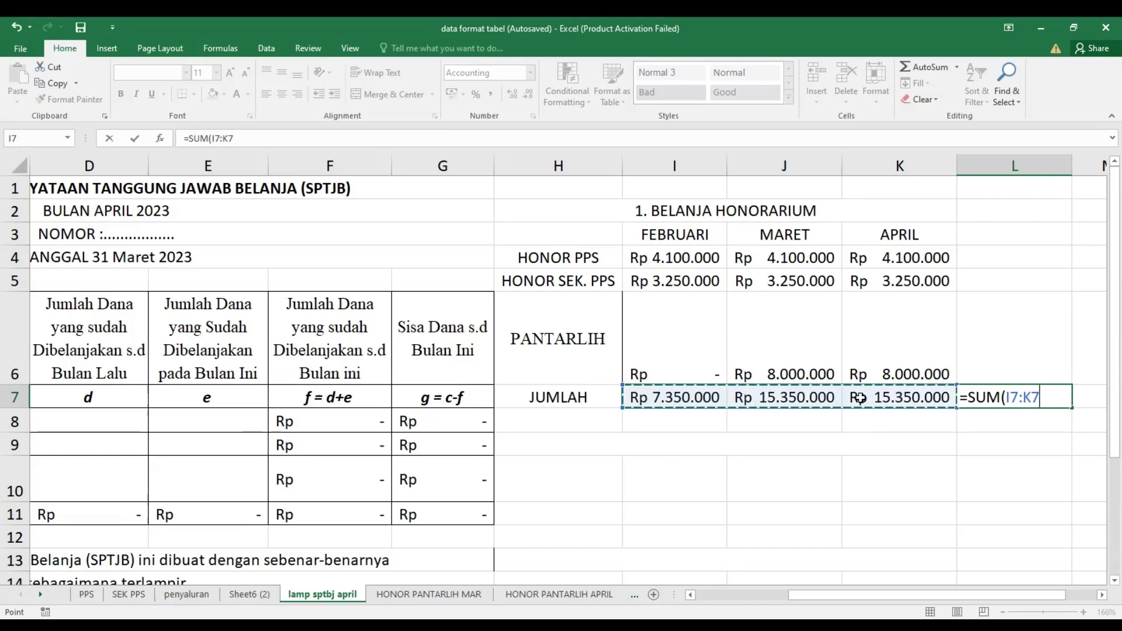
key("Return")
left_click(1020, 395)
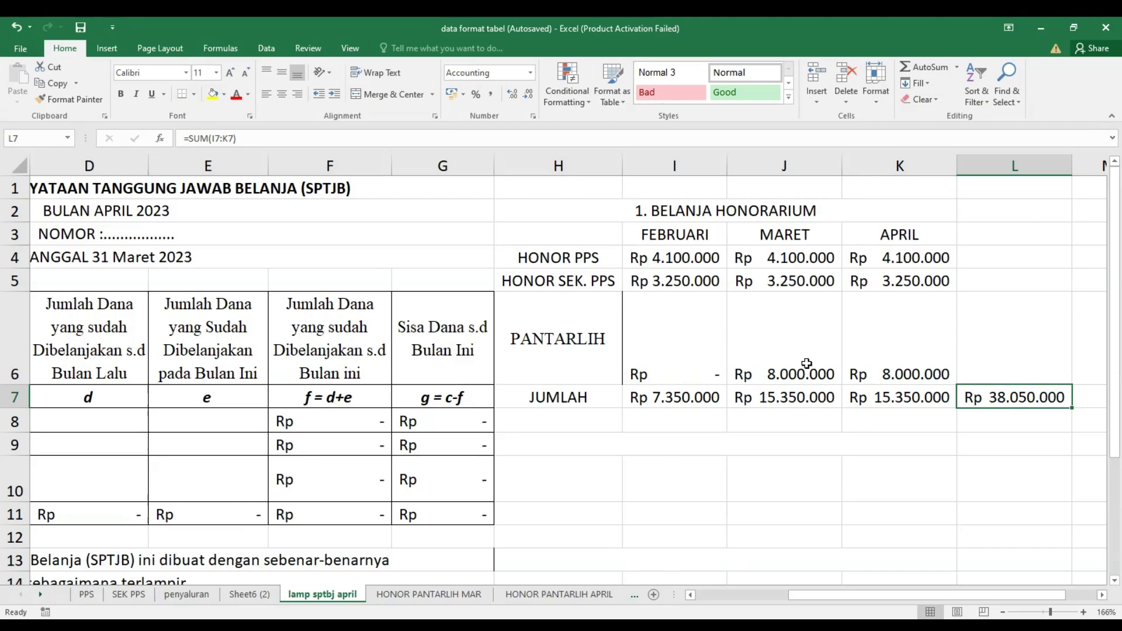
Vertically centre the PANTARLIH amounts in I6:K6 with middle alignment.
left_click_drag(700, 346, 863, 335)
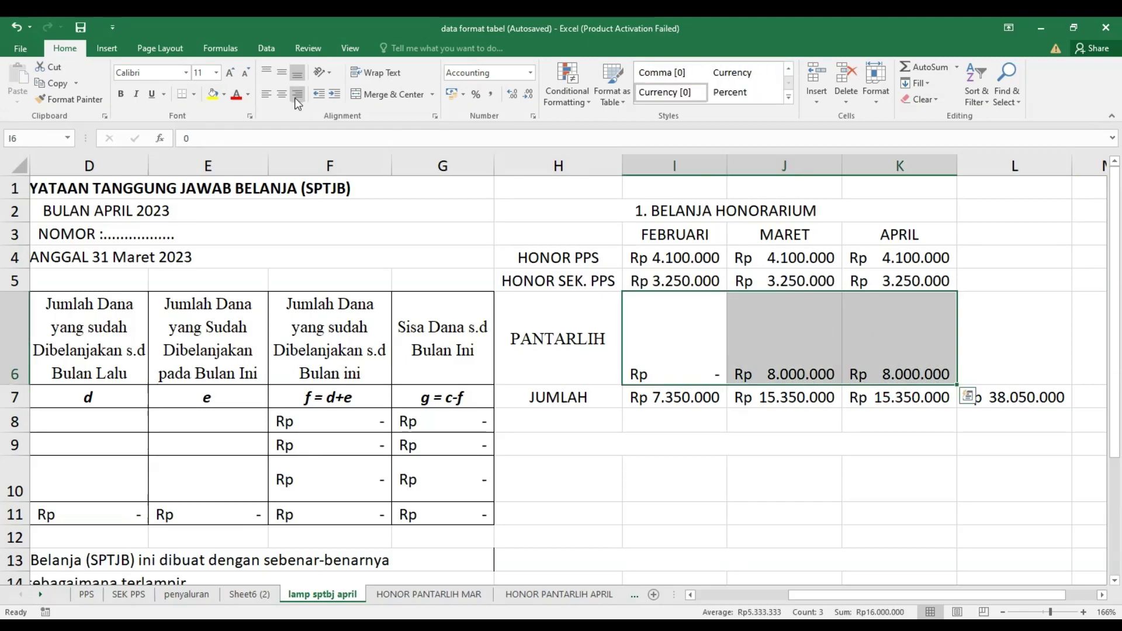
left_click(284, 71)
left_click(780, 353)
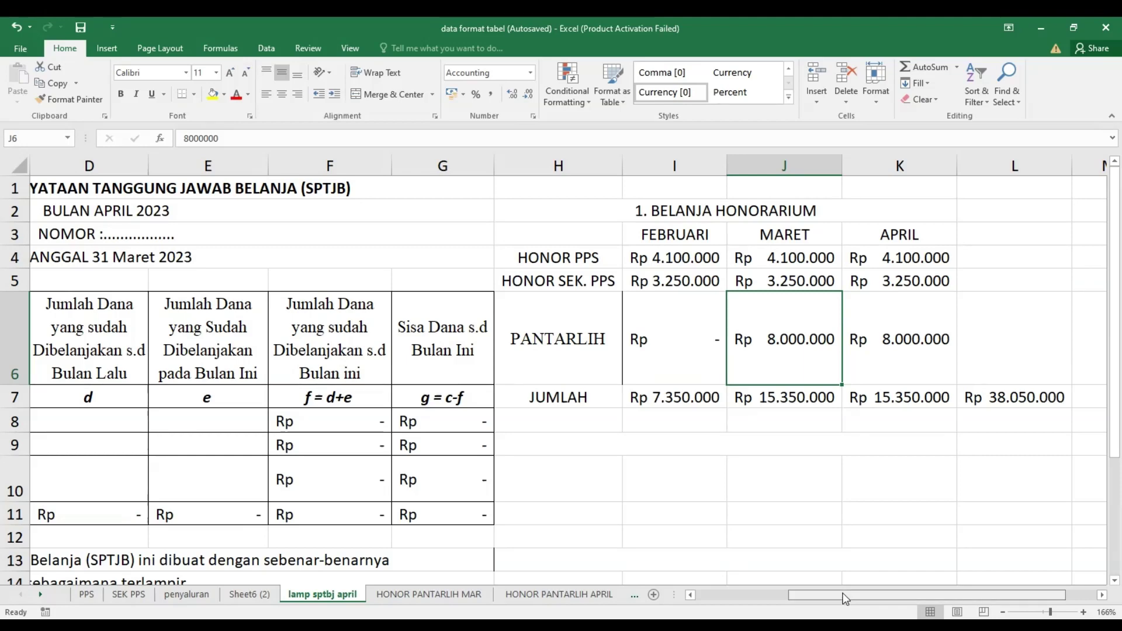
left_click_drag(843, 592, 776, 593)
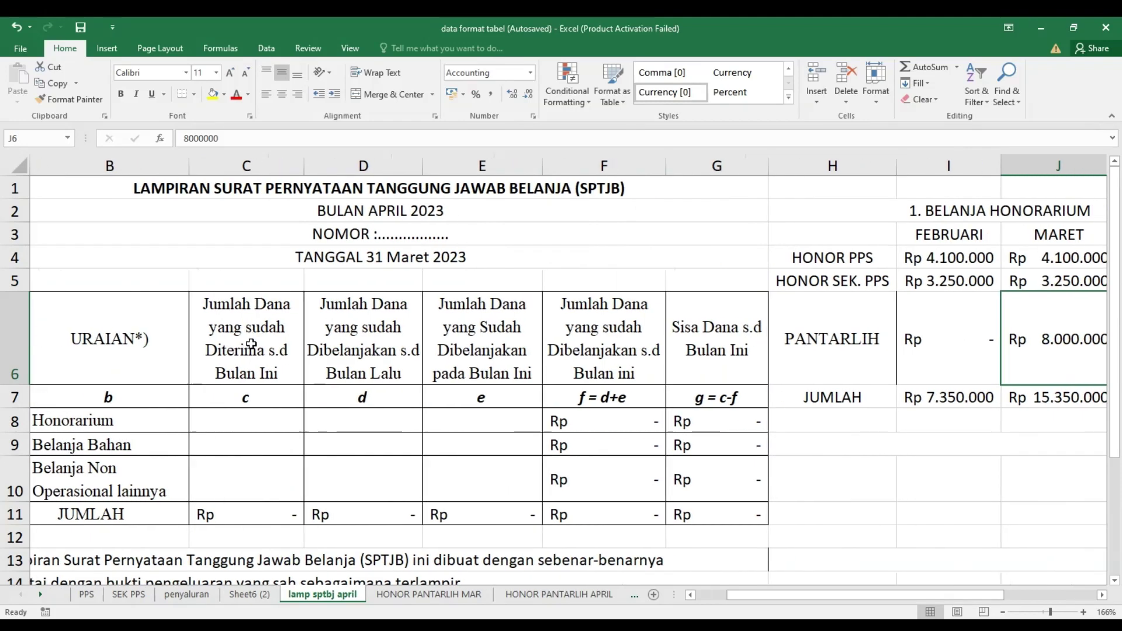
Enter 38050000 in C8 as the Honorarium funds received through this month.
left_click(235, 426)
left_click_drag(973, 596, 1036, 593)
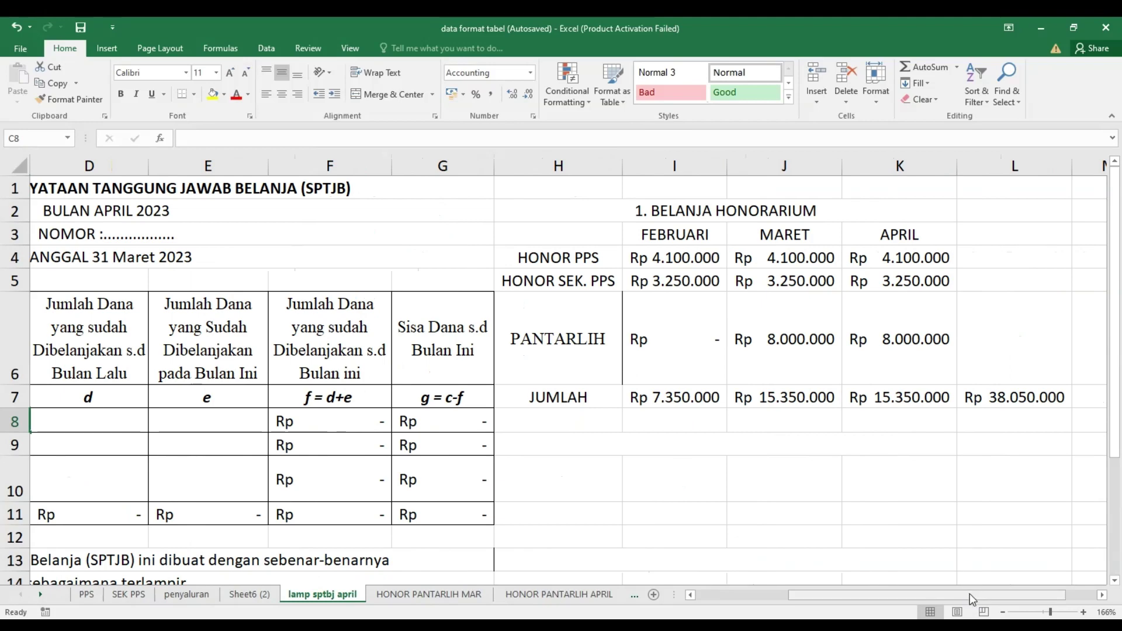
left_click_drag(973, 599, 879, 597)
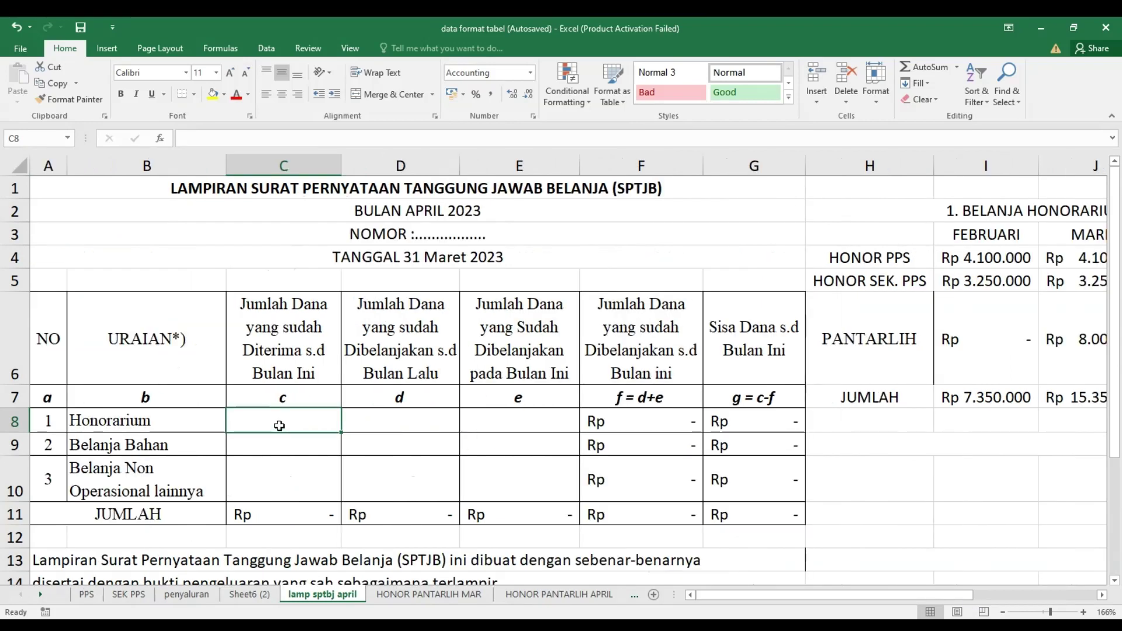
type("380")
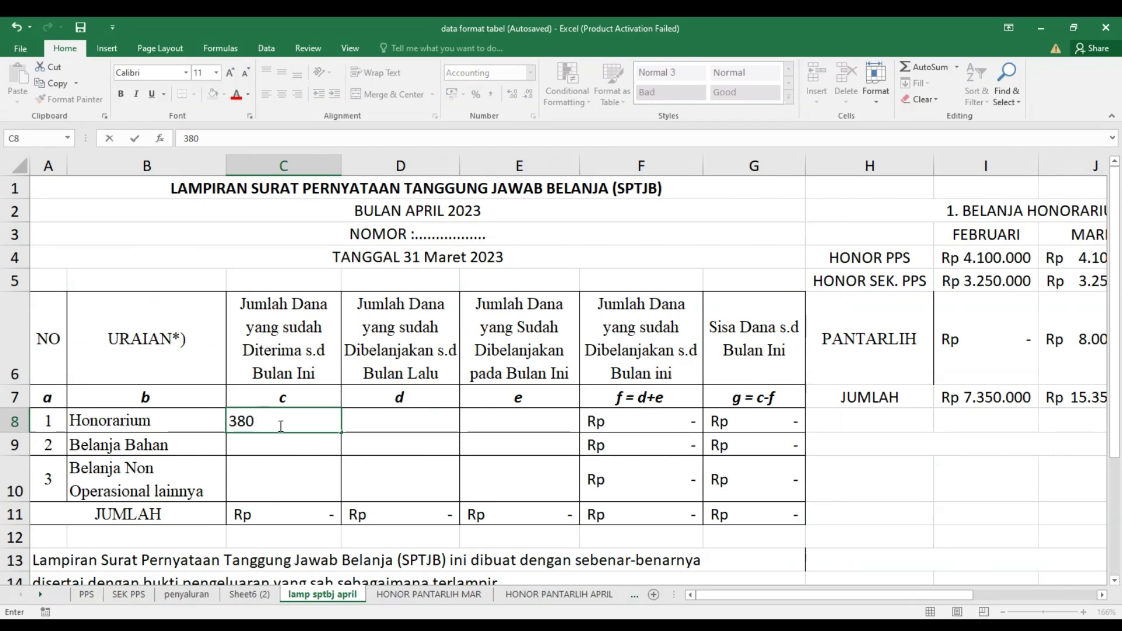
type("50000")
key("ctrl+Return")
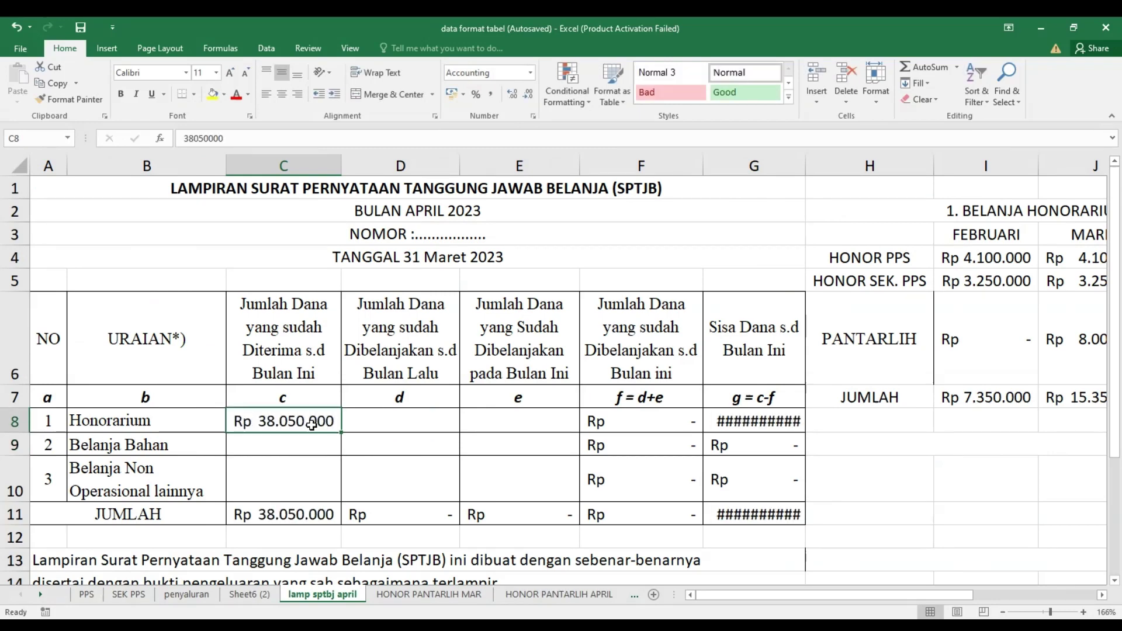
Autofit column G to its contents and check the formulas in the Honorarium, Belanja Bahan and JUMLAH rows.
double_click(806, 166)
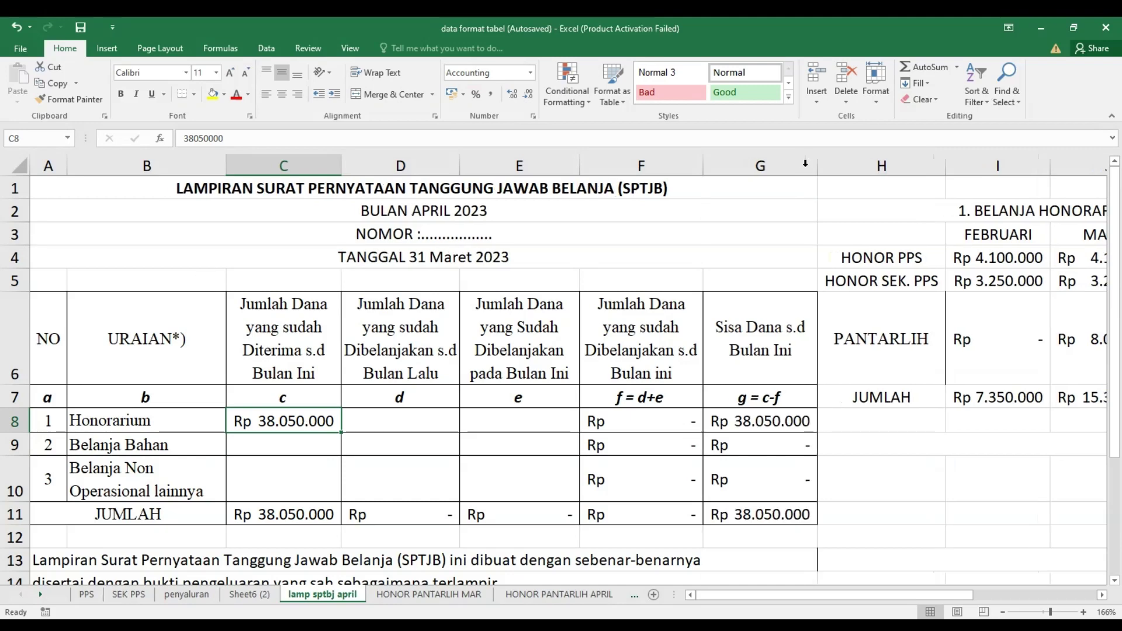
left_click(665, 422)
left_click(751, 425)
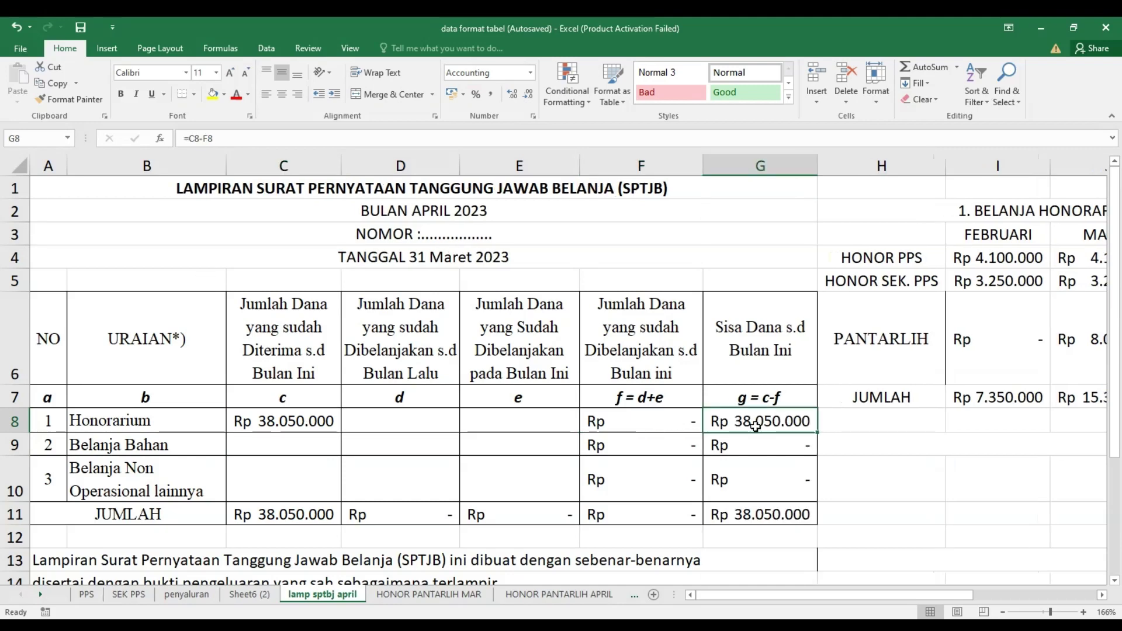
left_click(658, 444)
left_click(736, 440)
left_click(288, 522)
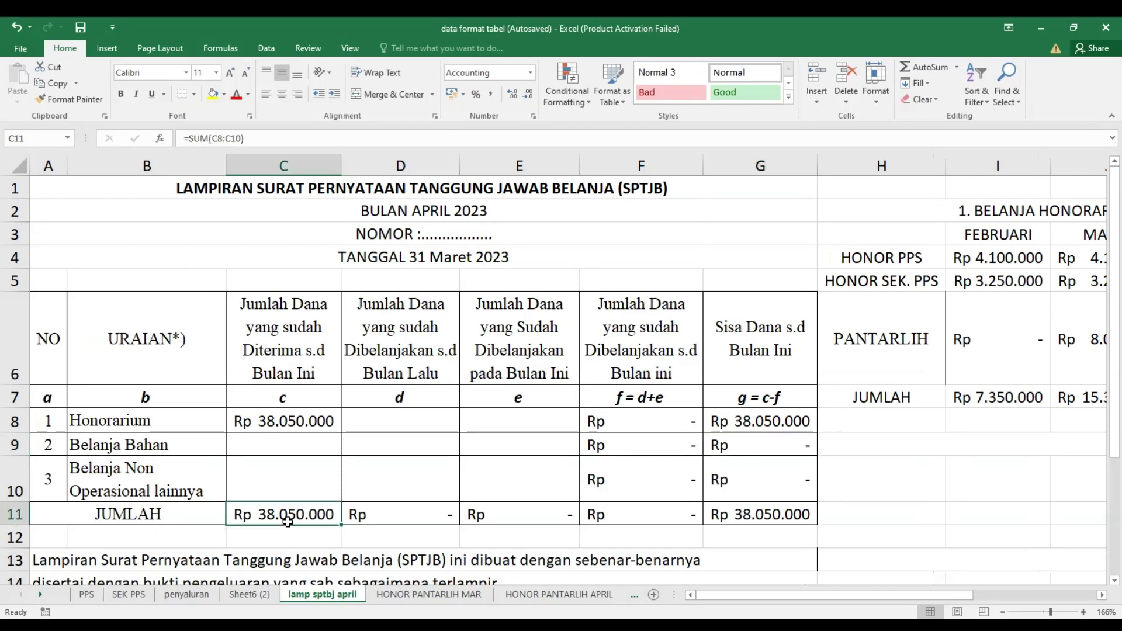
left_click(761, 512)
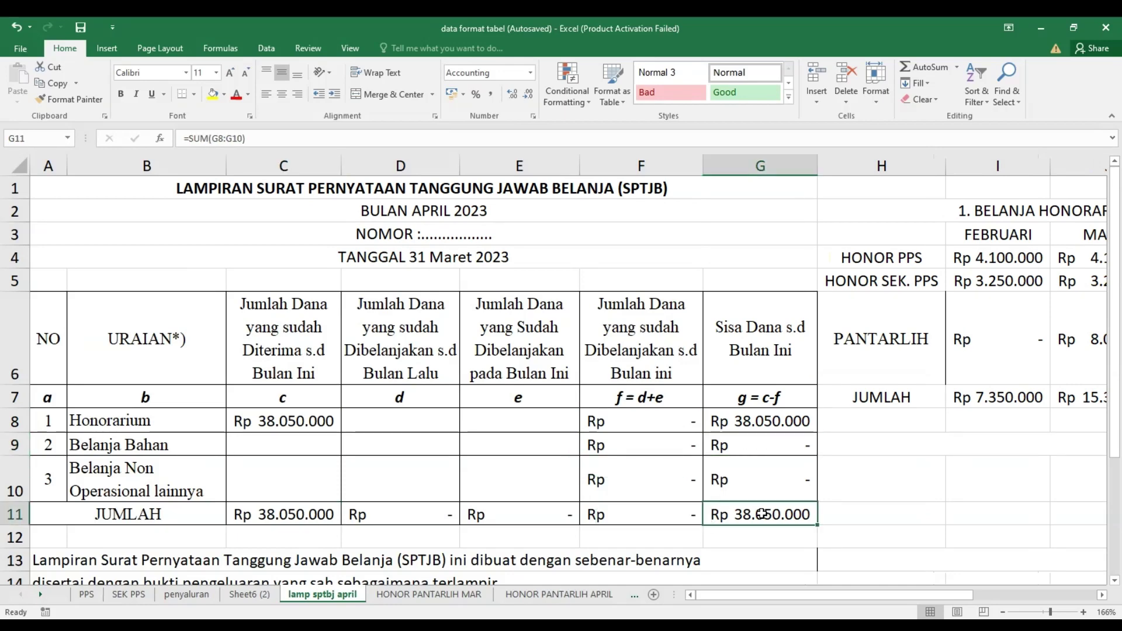
Add the FEBRUARI and MARET honorarium totals in I8 with the formula =I7+J7.
left_click(390, 424)
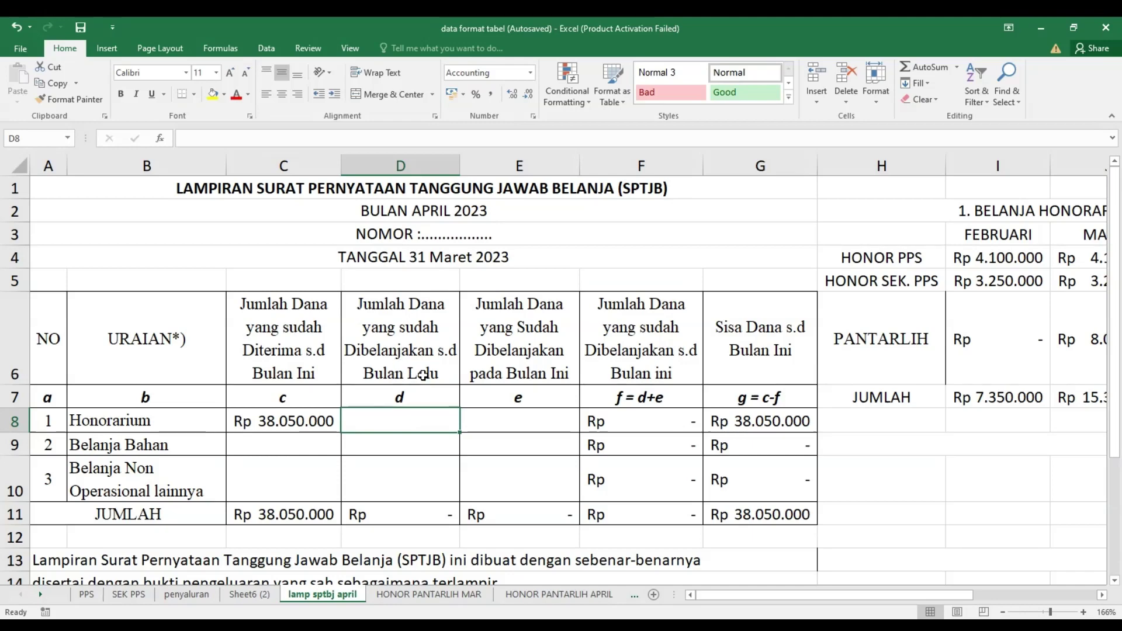
left_click(117, 416)
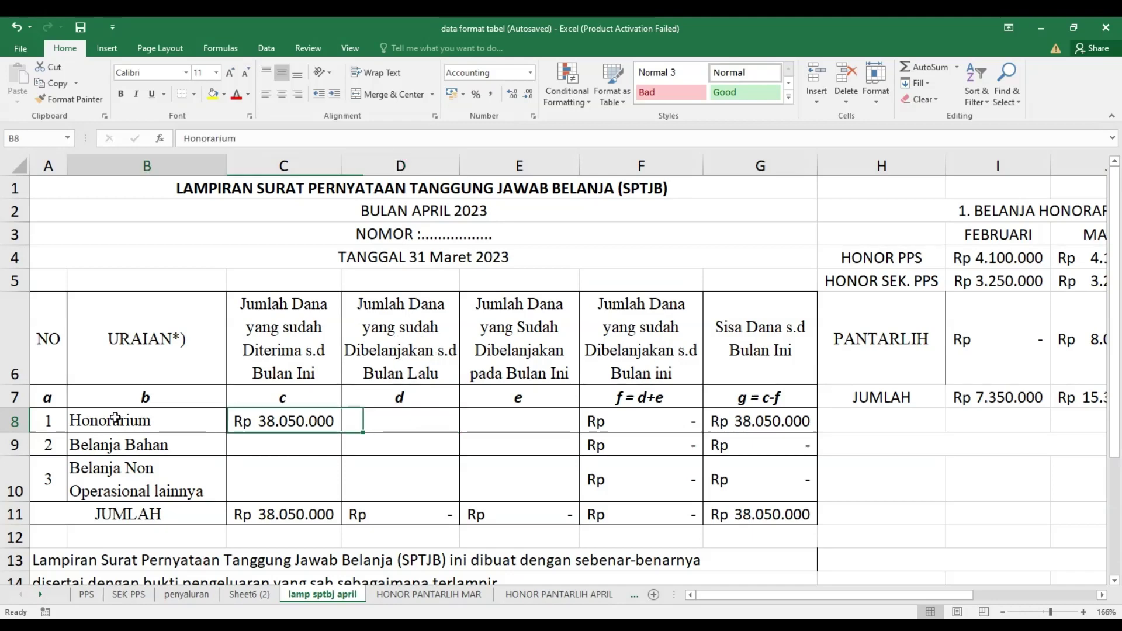
left_click(431, 420)
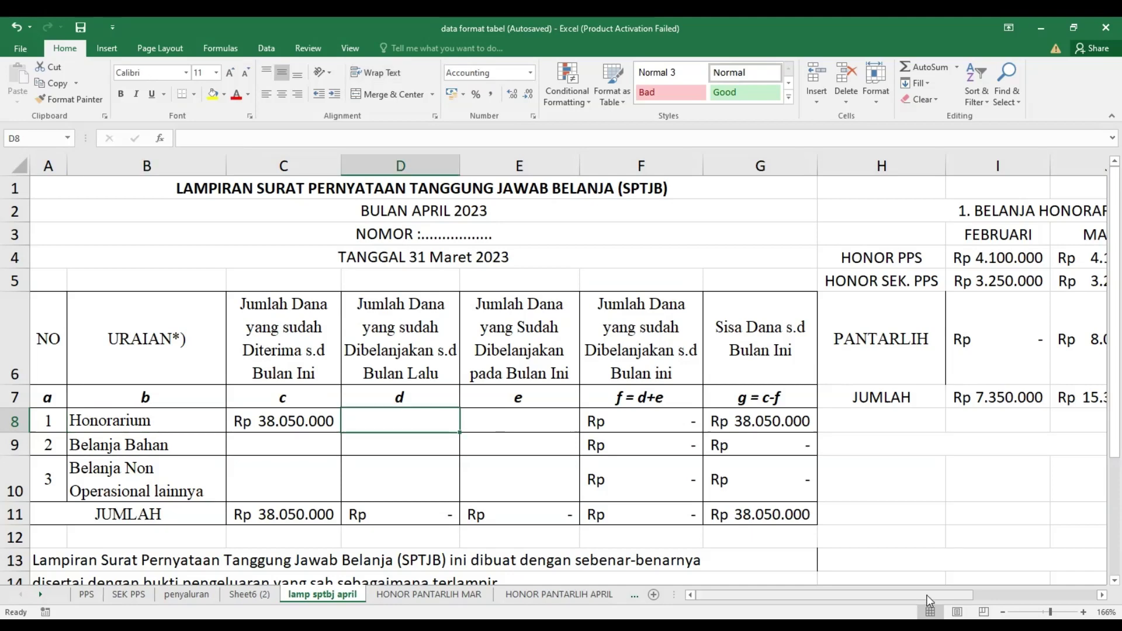
left_click_drag(912, 596, 1002, 596)
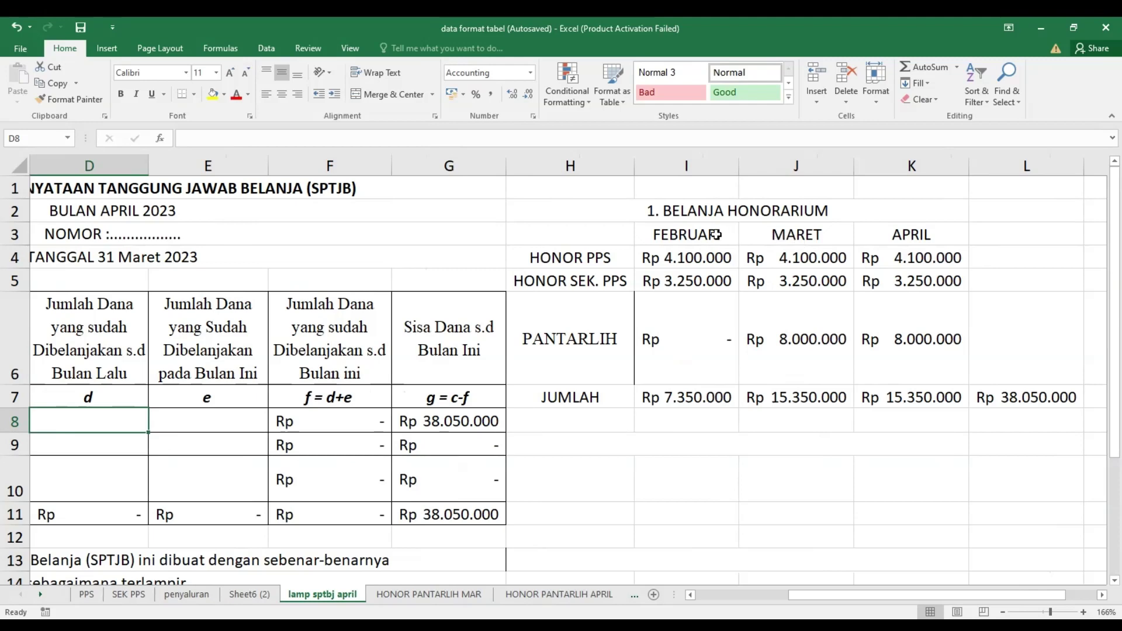
left_click_drag(716, 234, 758, 381)
left_click(712, 421)
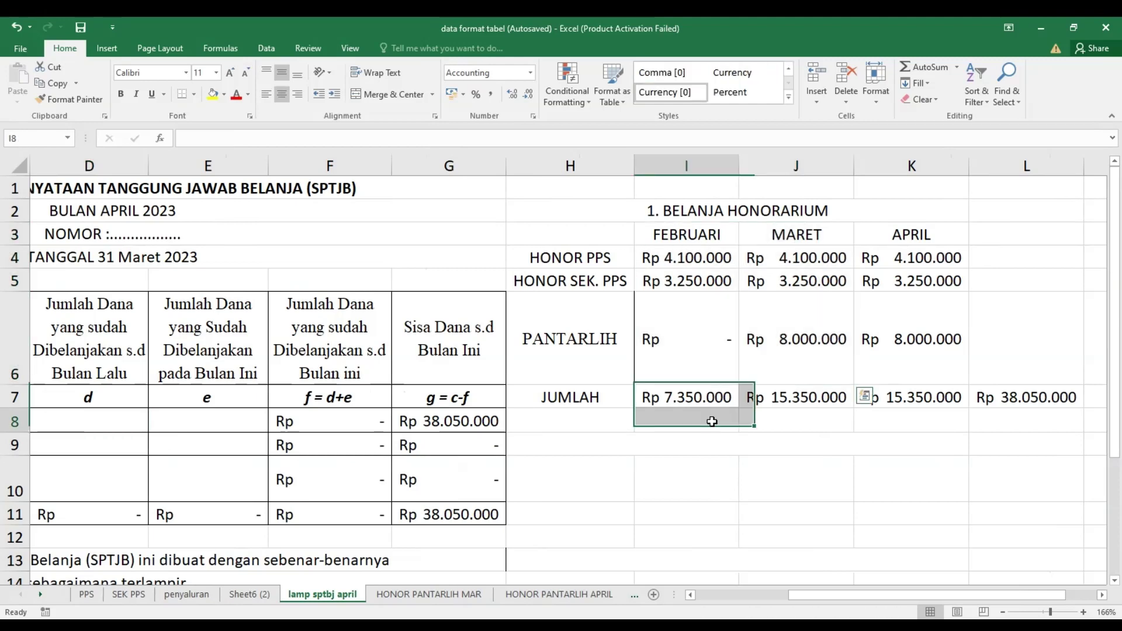
type("=")
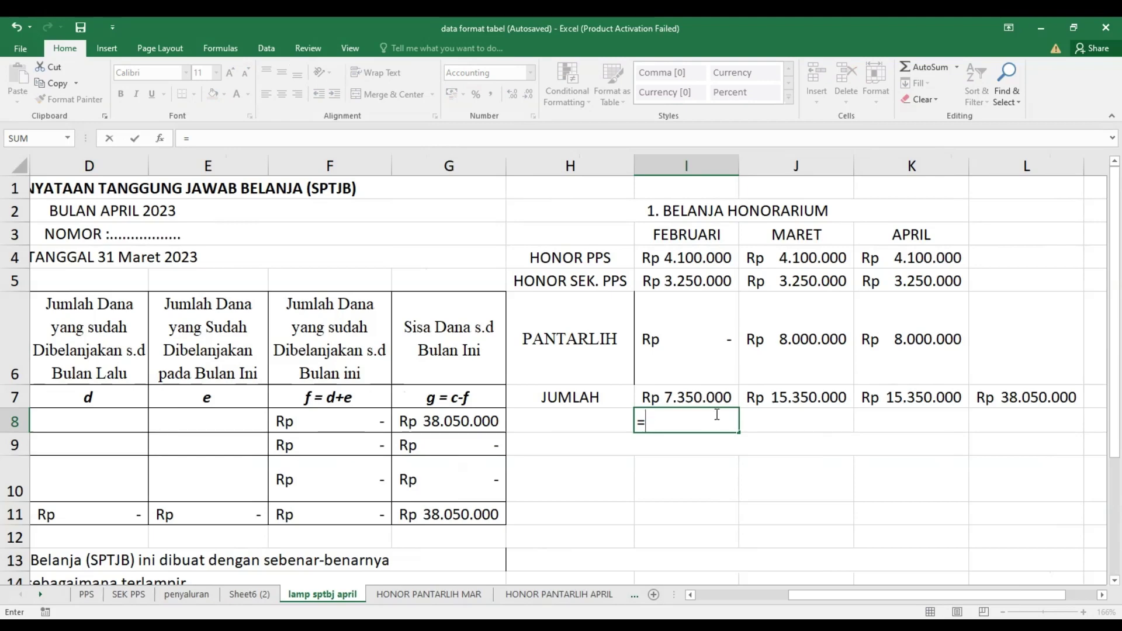
left_click(696, 399)
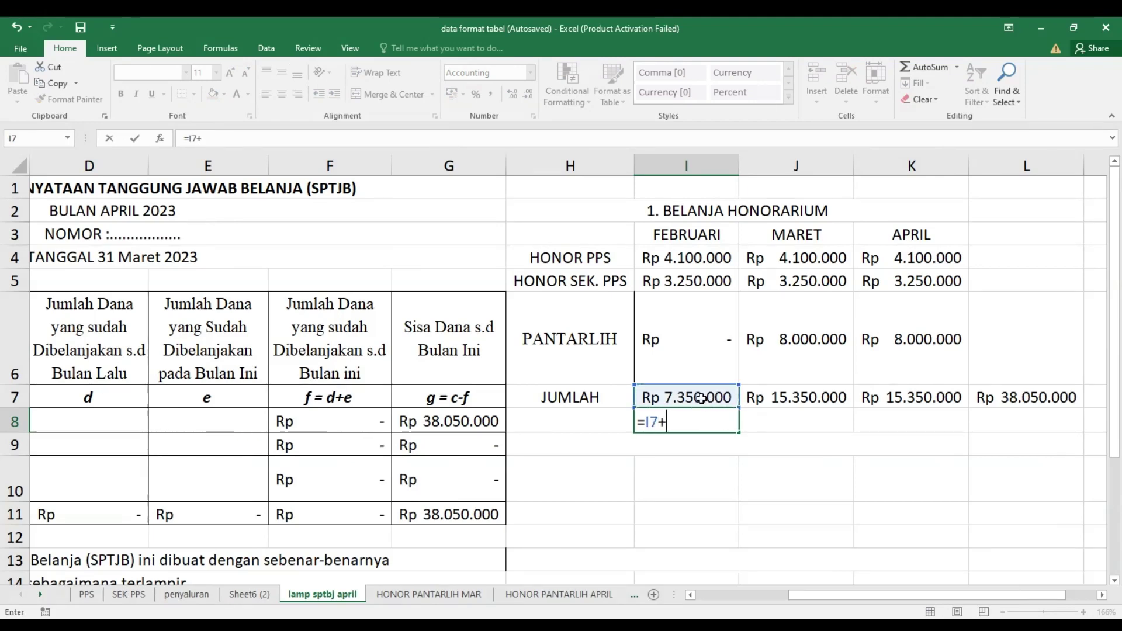
left_click(798, 400)
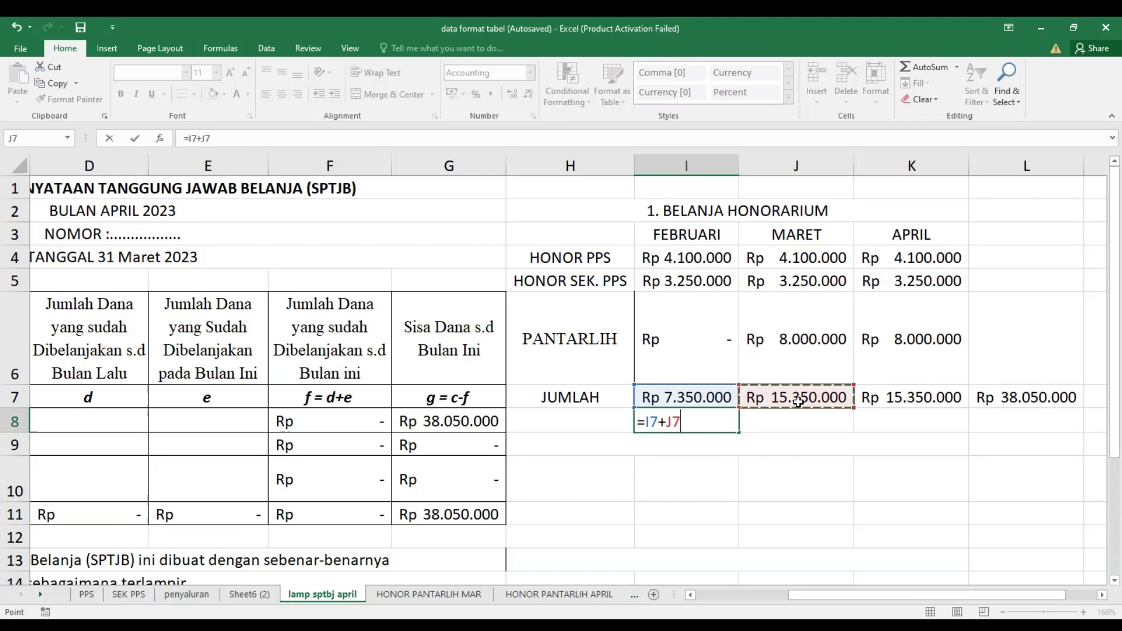
key("Return")
left_click(748, 421)
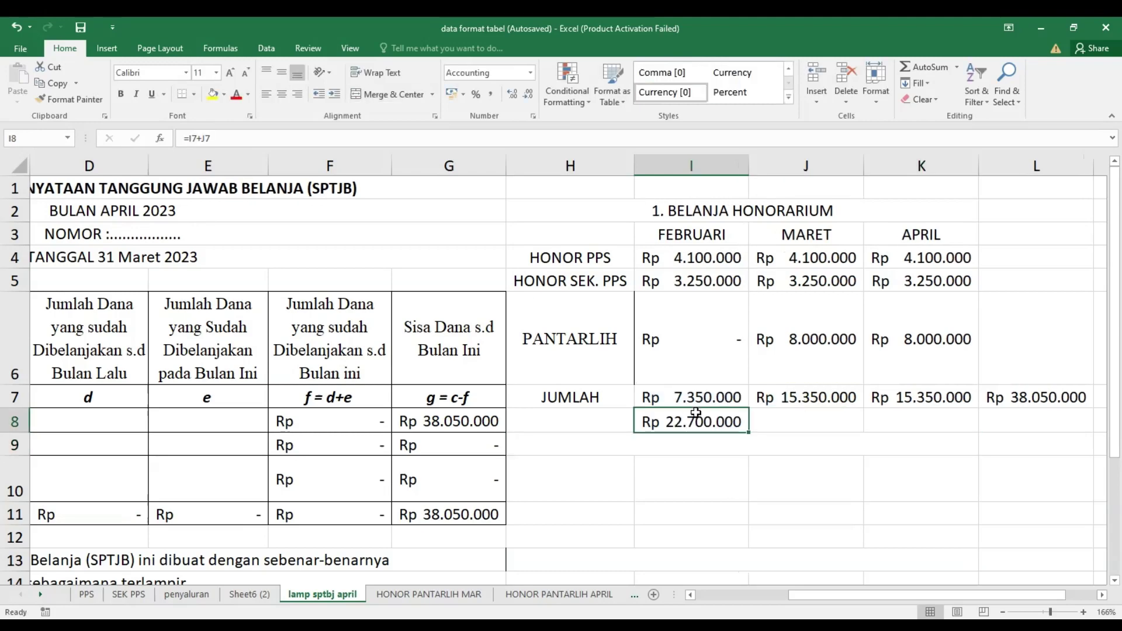
Enter 22700000 in D8 as the Honorarium funds spent through last month.
left_click(109, 423)
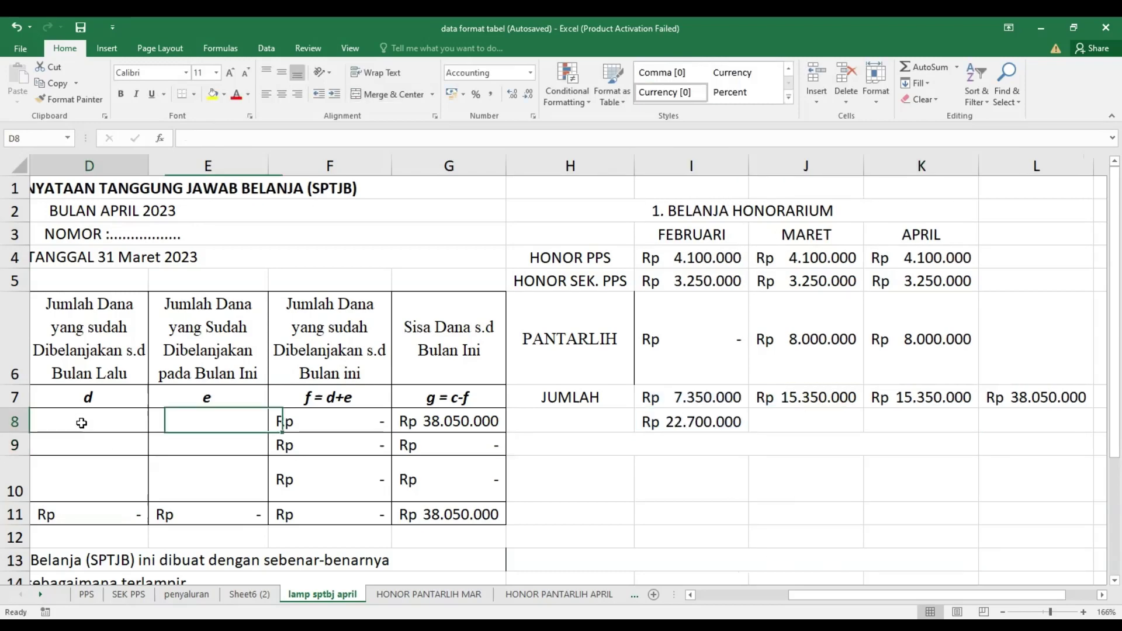
left_click_drag(838, 595, 775, 595)
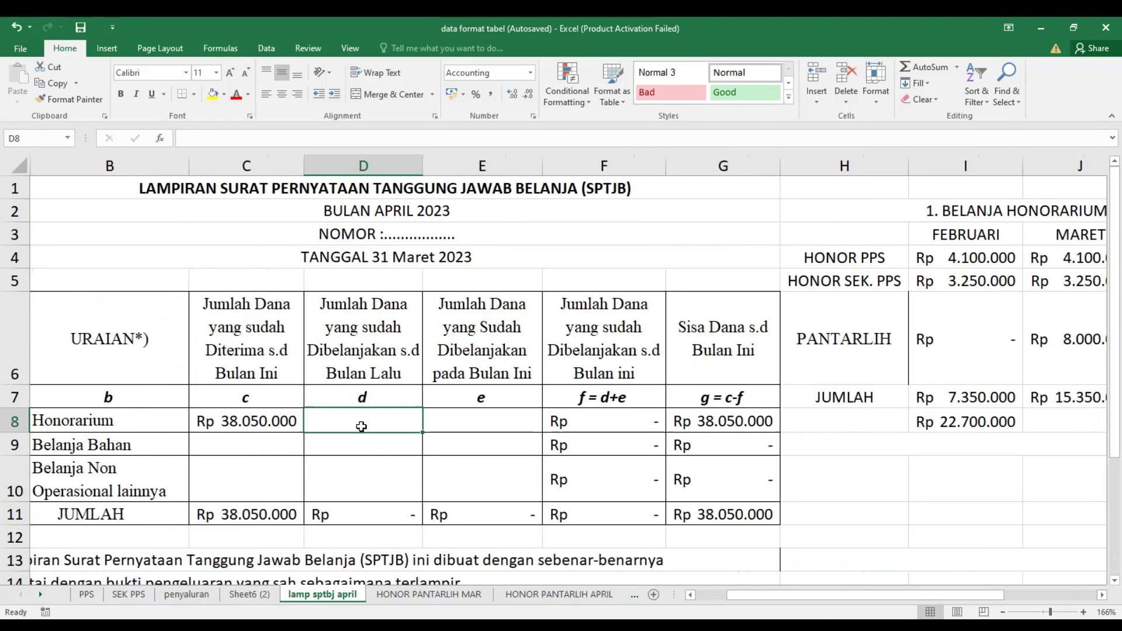
type("22700000")
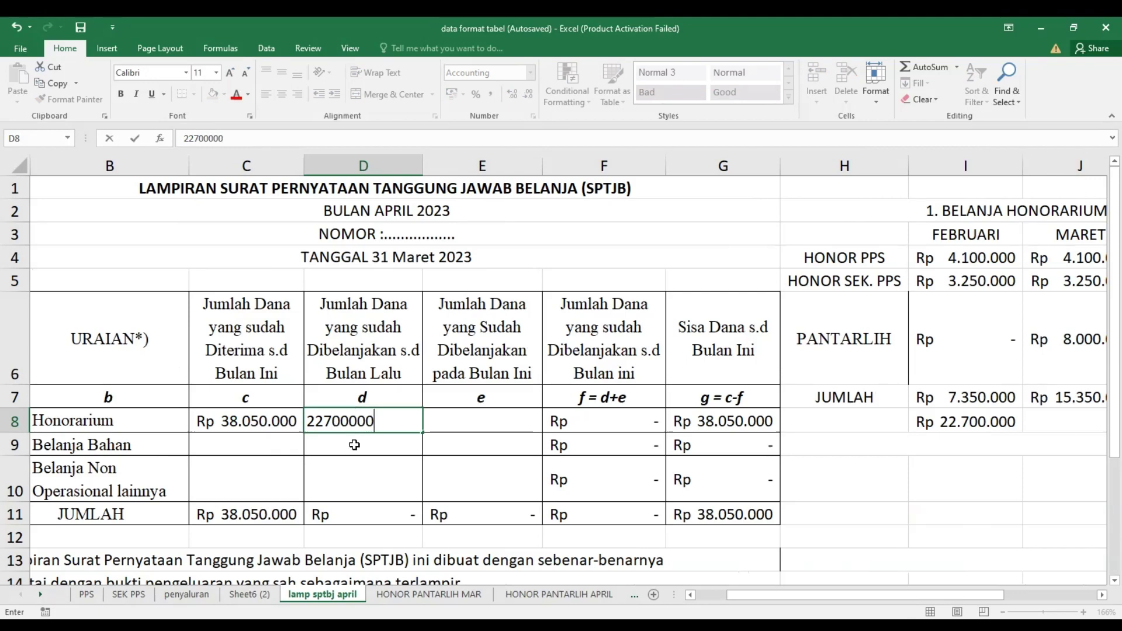
key("Return")
left_click(381, 421)
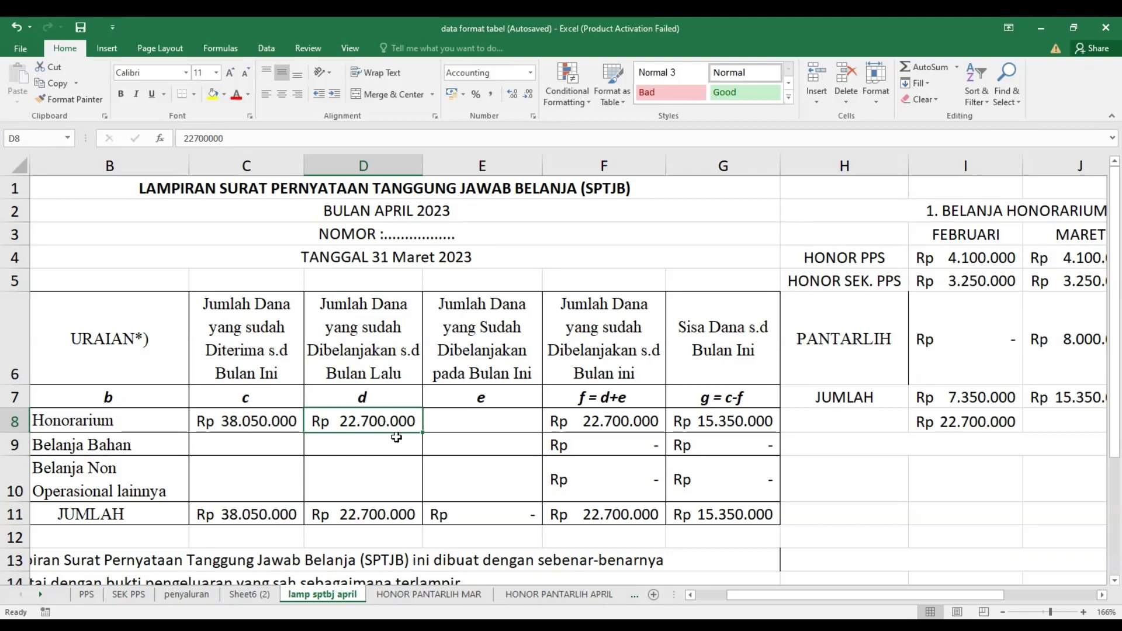
left_click(391, 209)
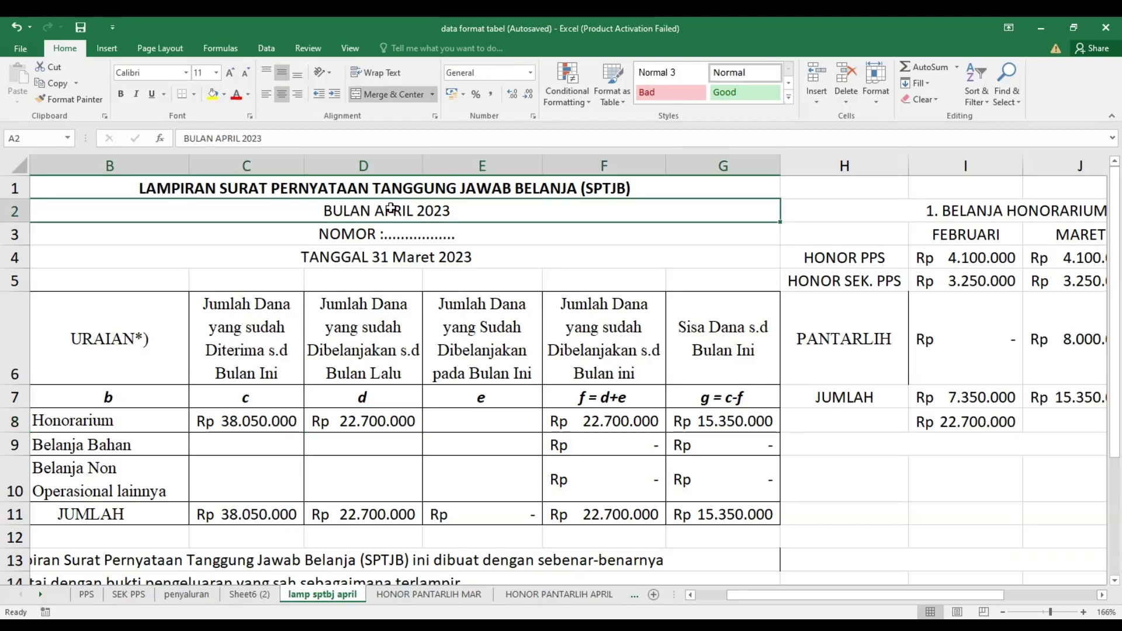
left_click(353, 422)
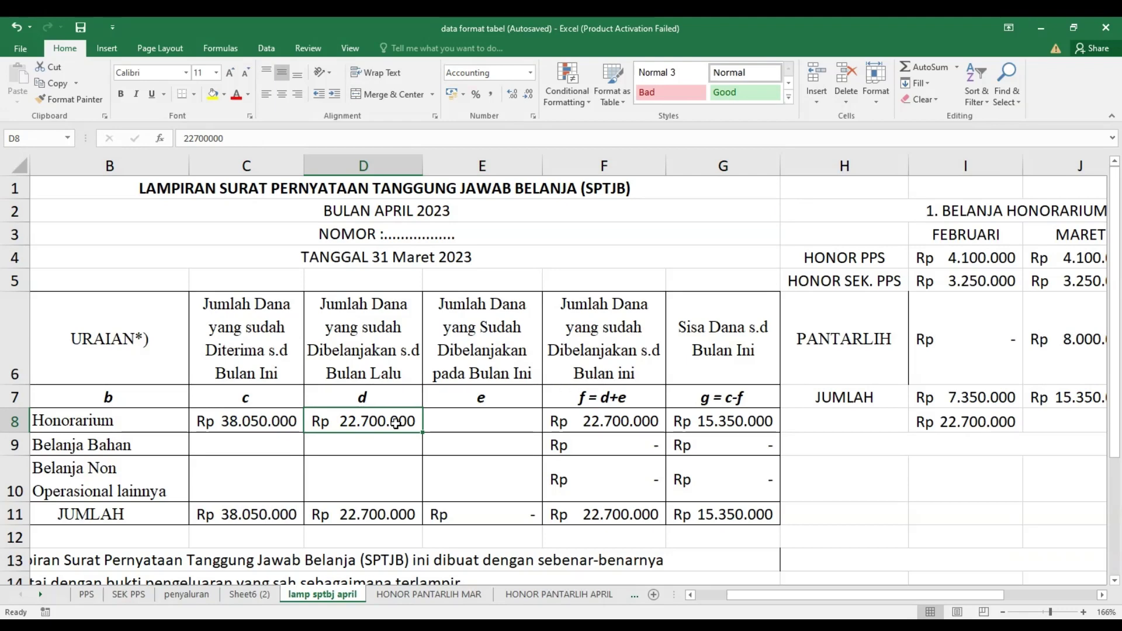
Enter the APRIL JUMLAH amount, 15350000, in E8 as the Honorarium funds spent this month, and check the remaining-balance formula in G8.
left_click(460, 422)
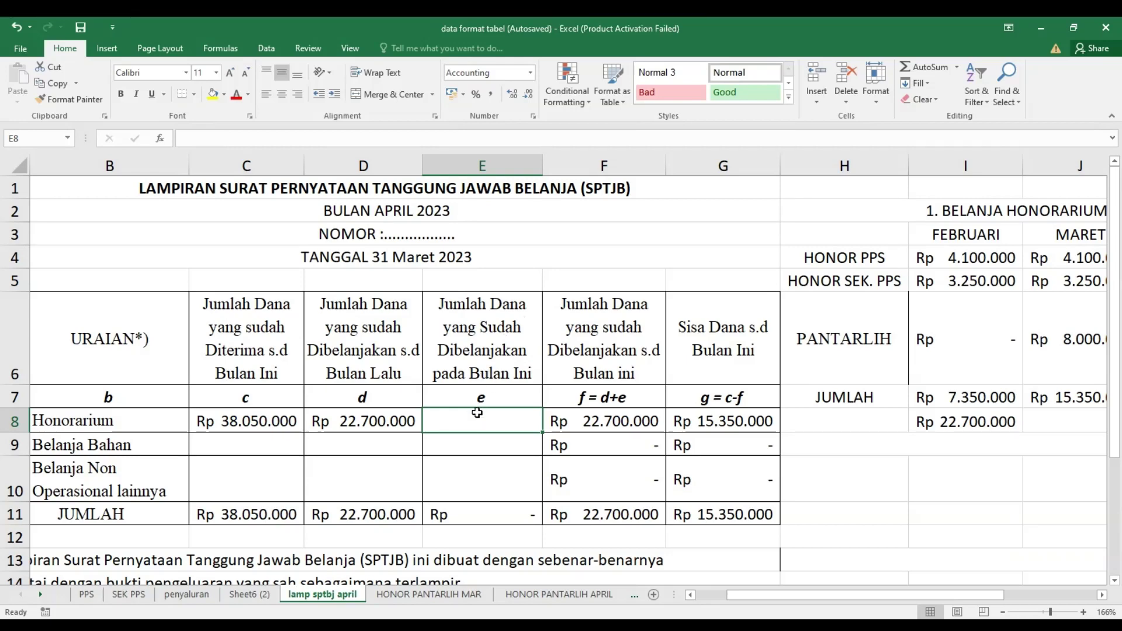
left_click(482, 310)
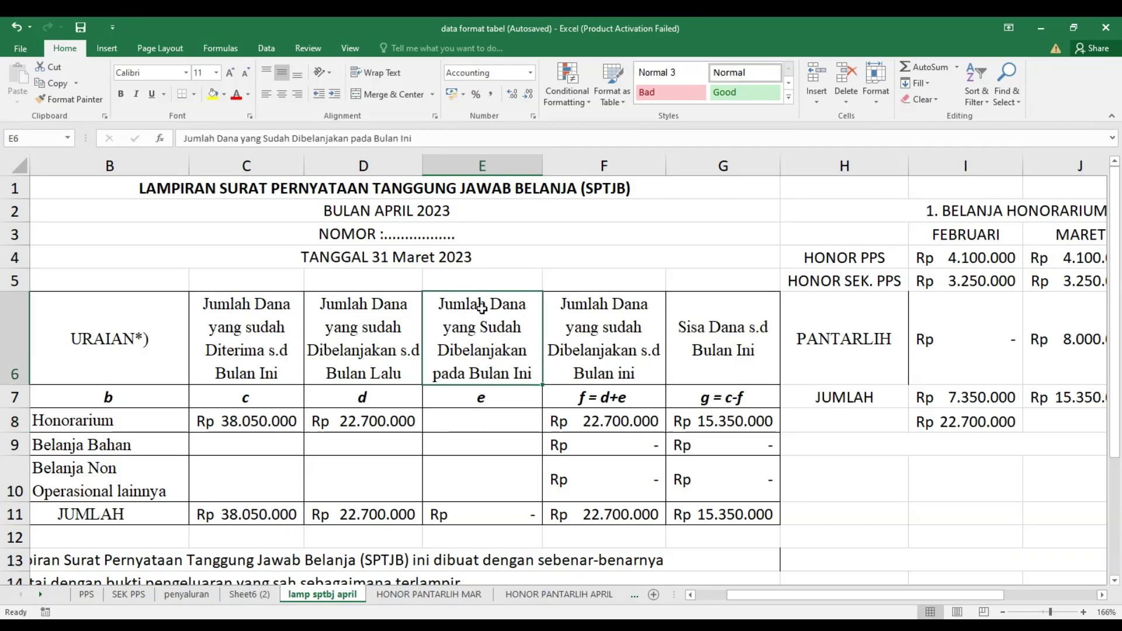
left_click(118, 421)
left_click(483, 356)
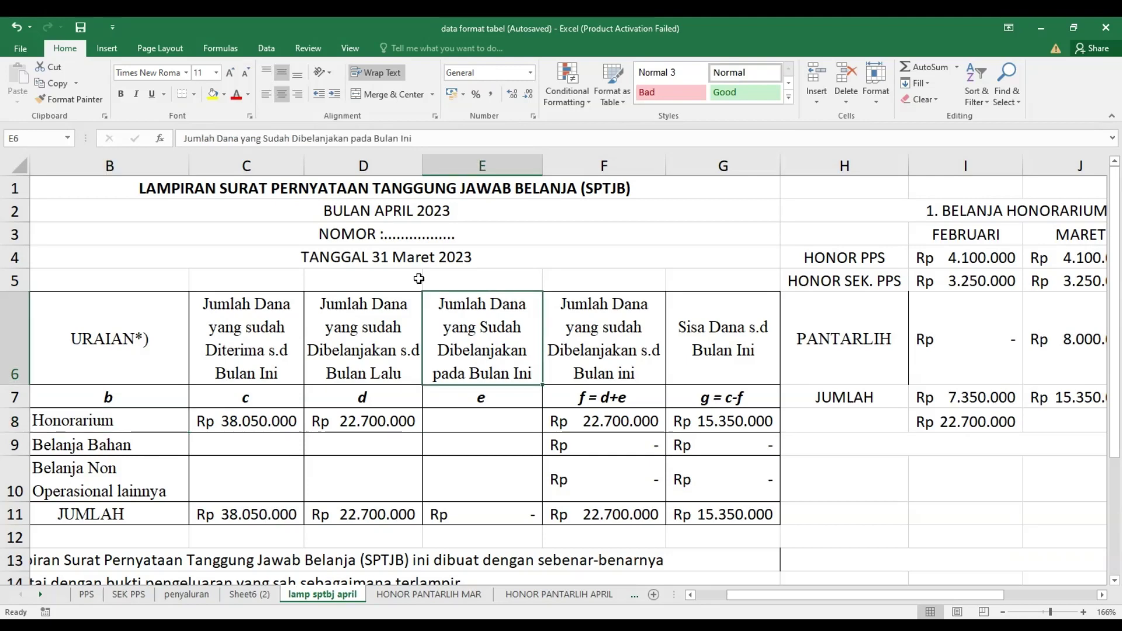
left_click(404, 212)
left_click(497, 423)
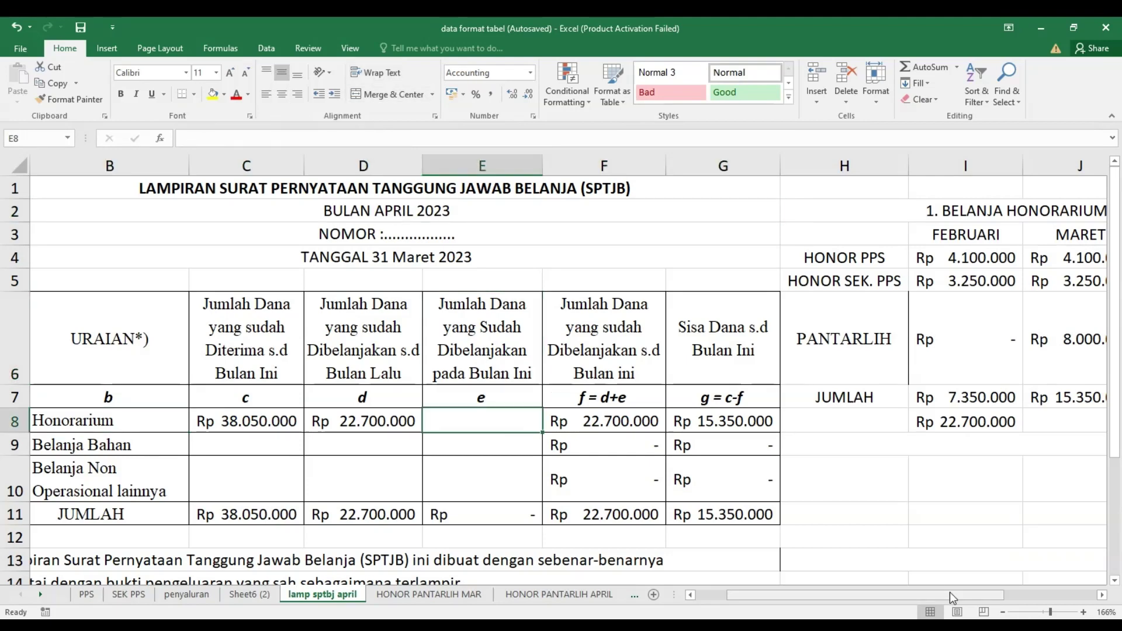
left_click_drag(950, 592, 984, 592)
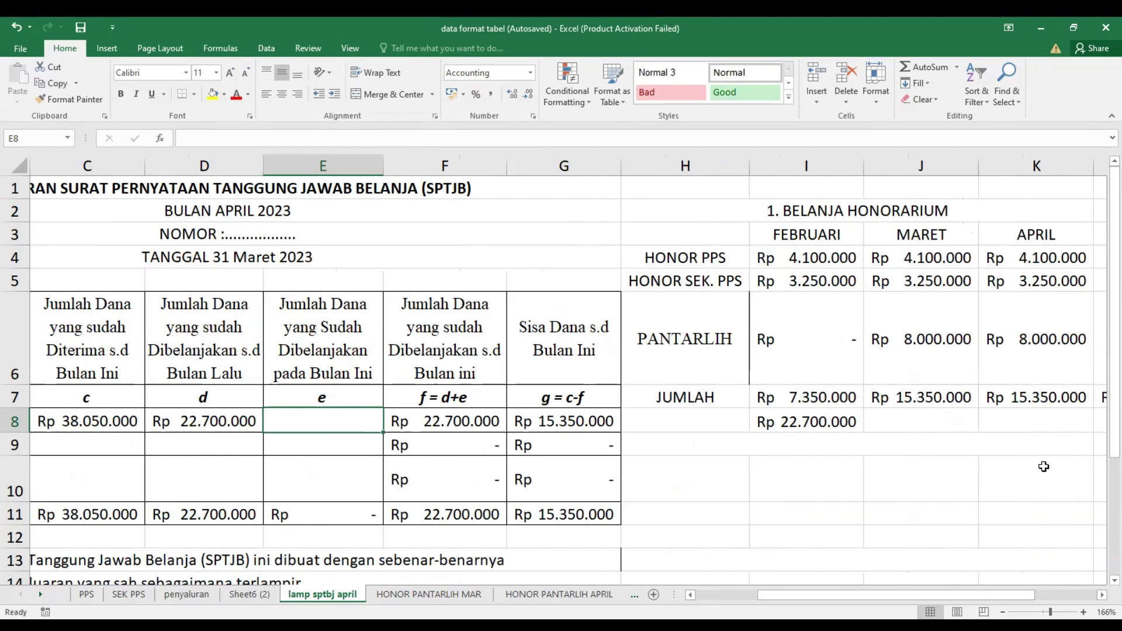
left_click(1037, 397)
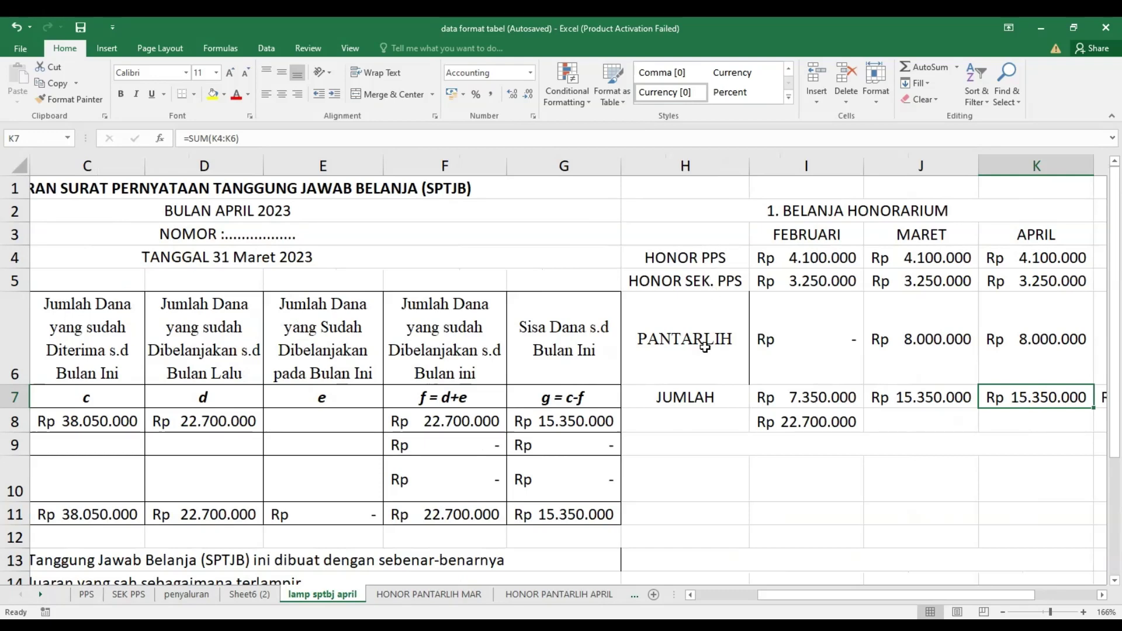
left_click(307, 421)
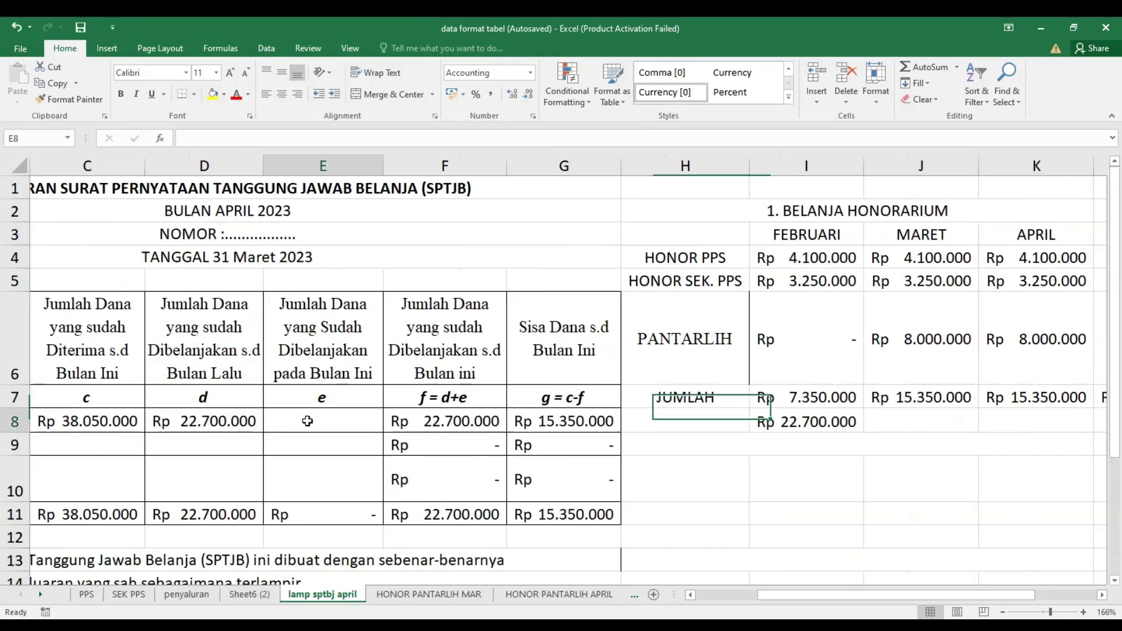
left_click(1035, 400)
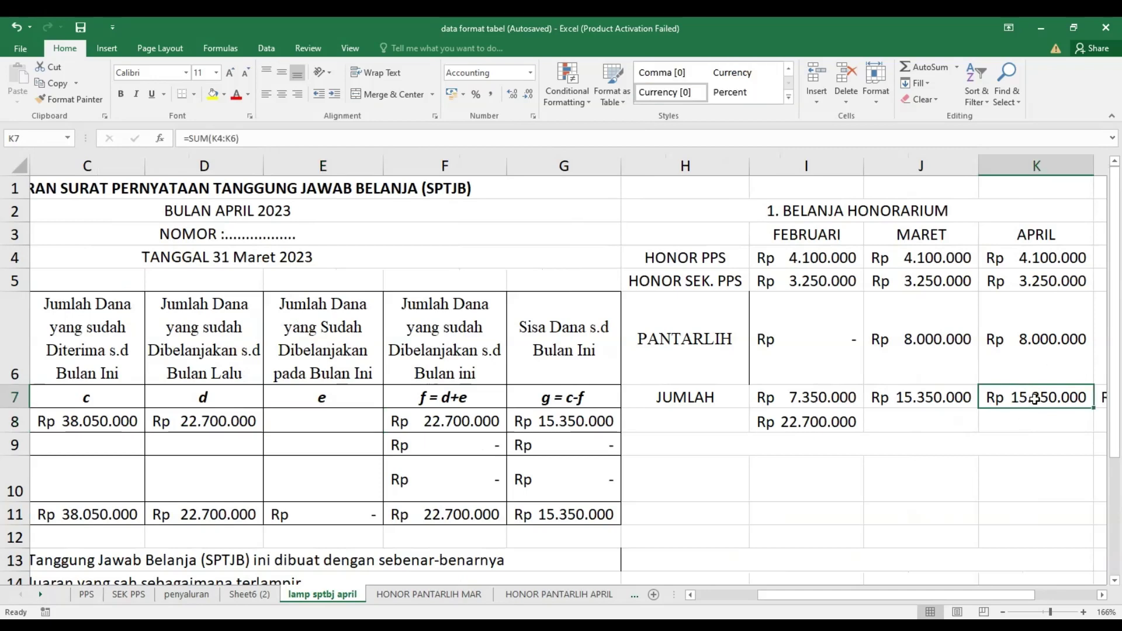
left_click(337, 425)
type("1")
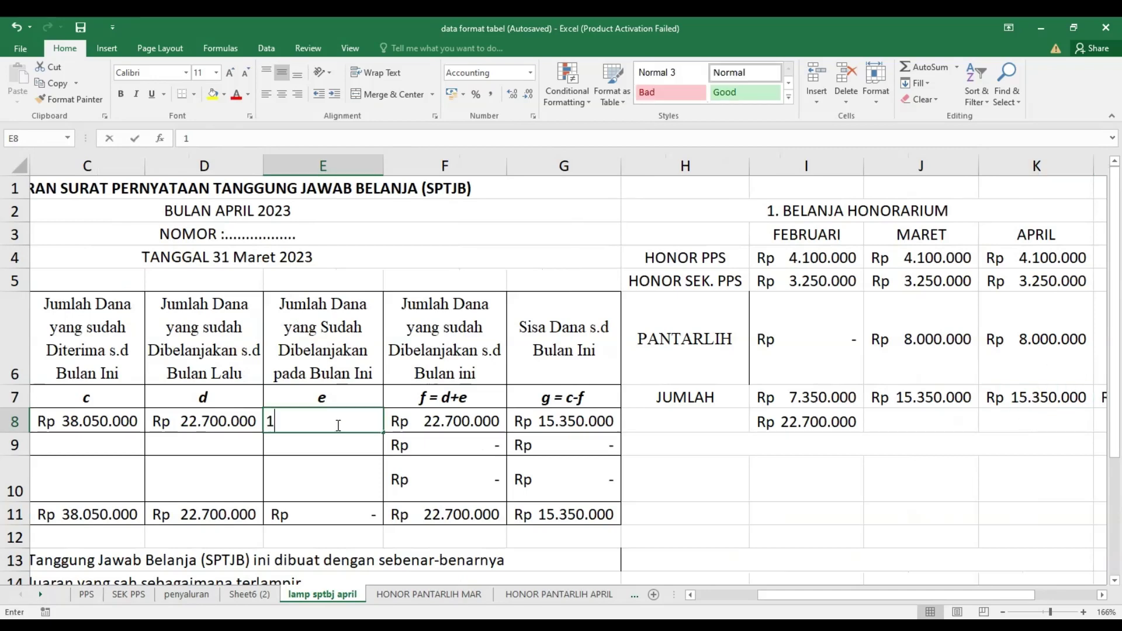
type("5.350.0000")
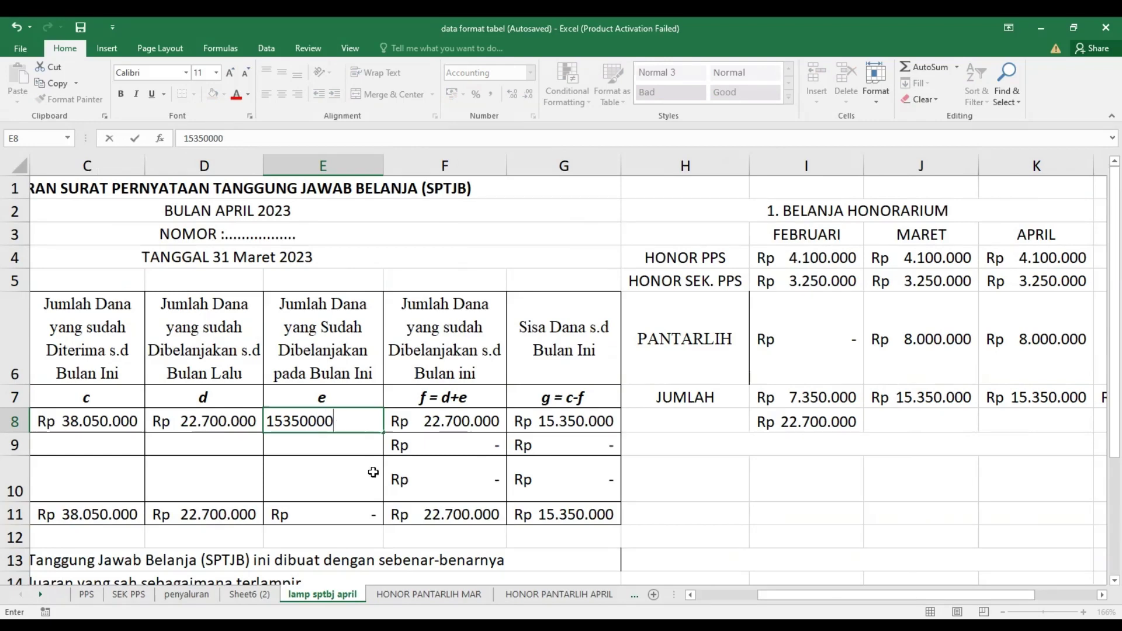
left_click(325, 451)
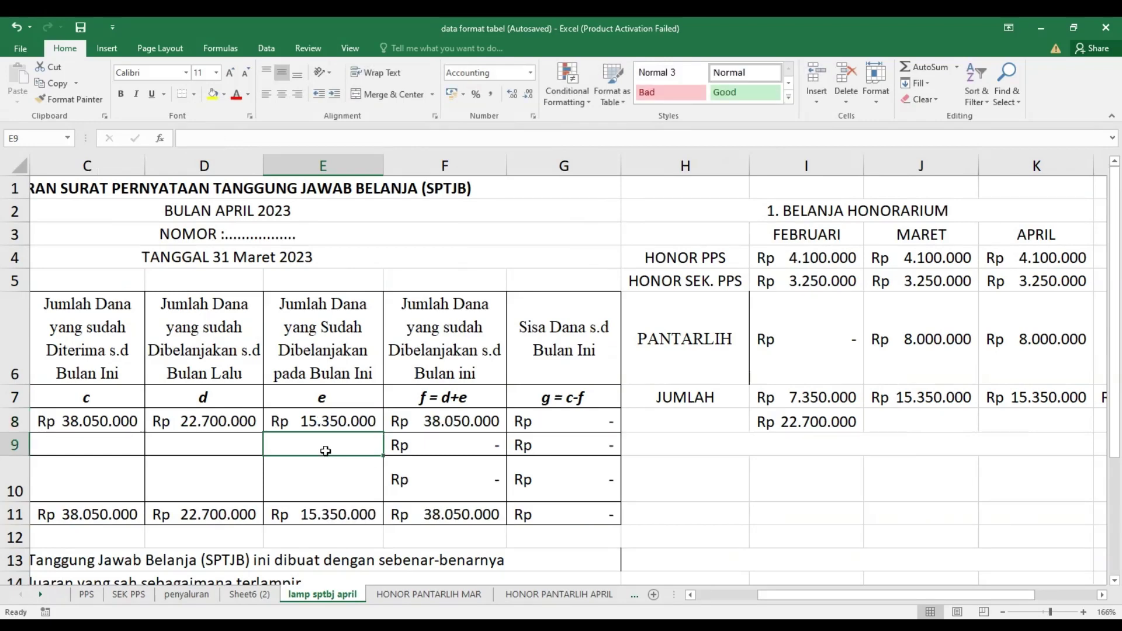
left_click(581, 429)
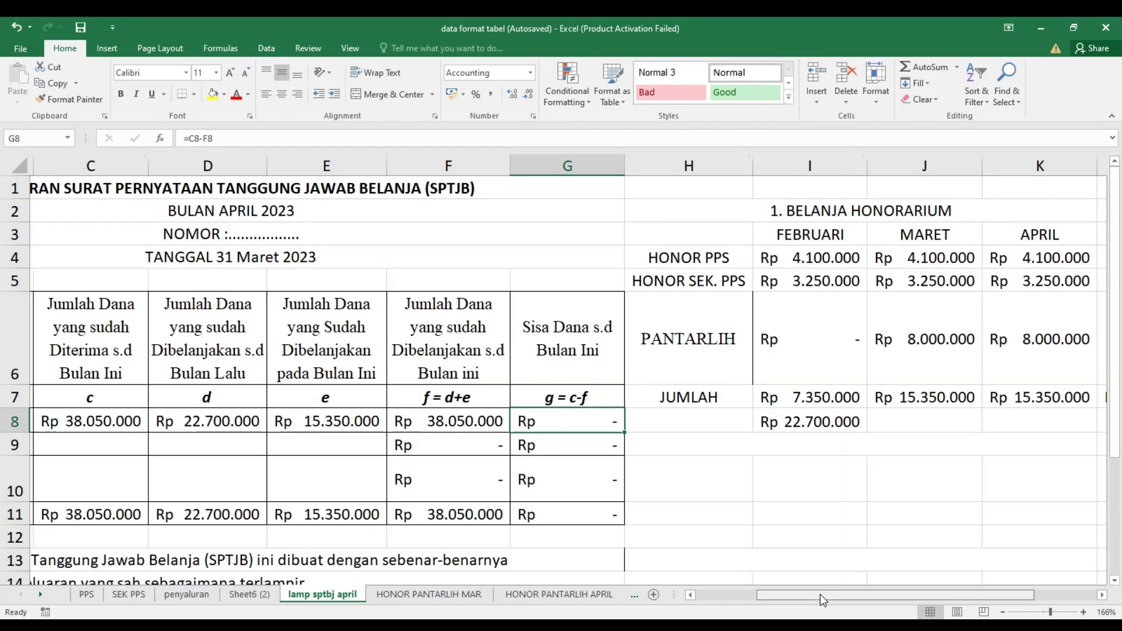
Add the heading "2. BELANJA BAHAN (ATK)" in the merged cell H9, below the honorarium helper table.
left_click_drag(820, 594, 791, 596)
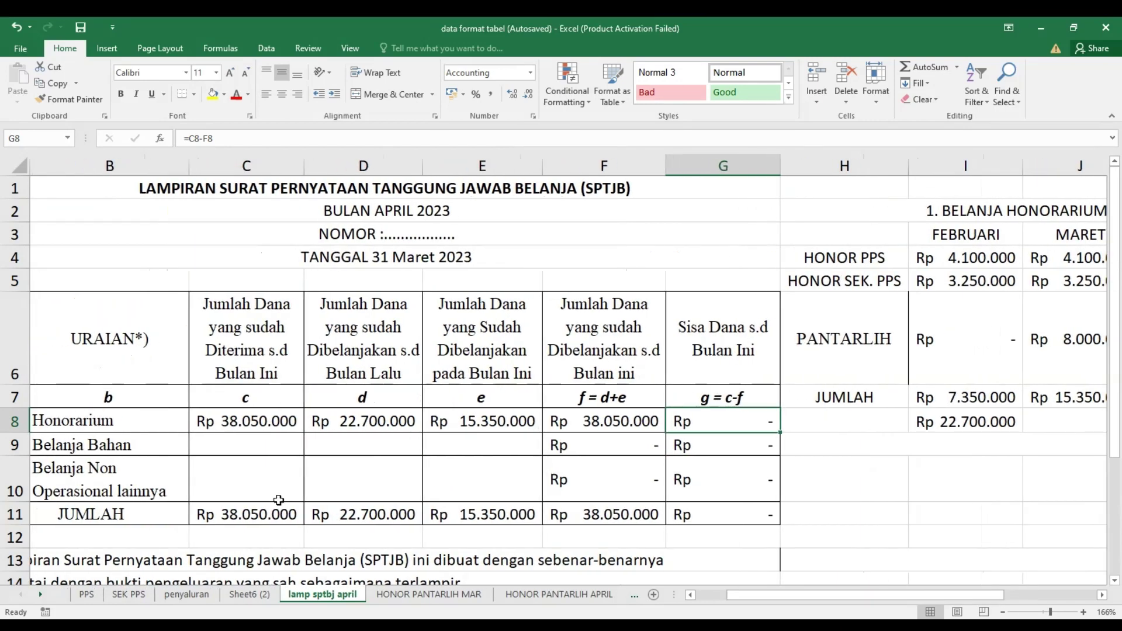
left_click(226, 439)
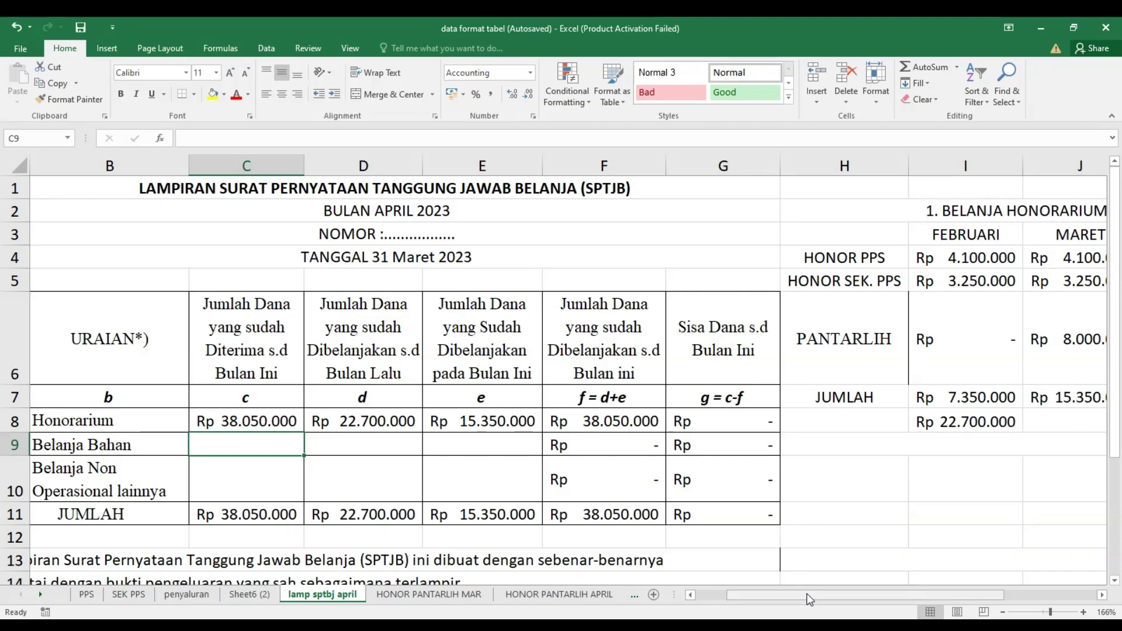
left_click_drag(807, 594, 826, 591)
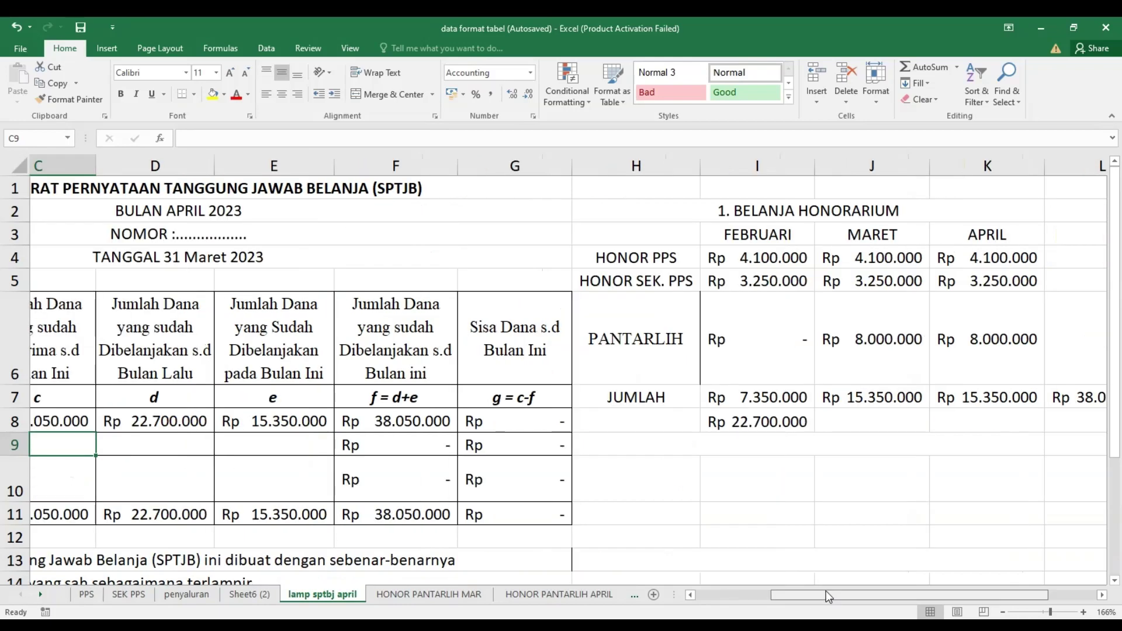
left_click(786, 445)
type("2. B")
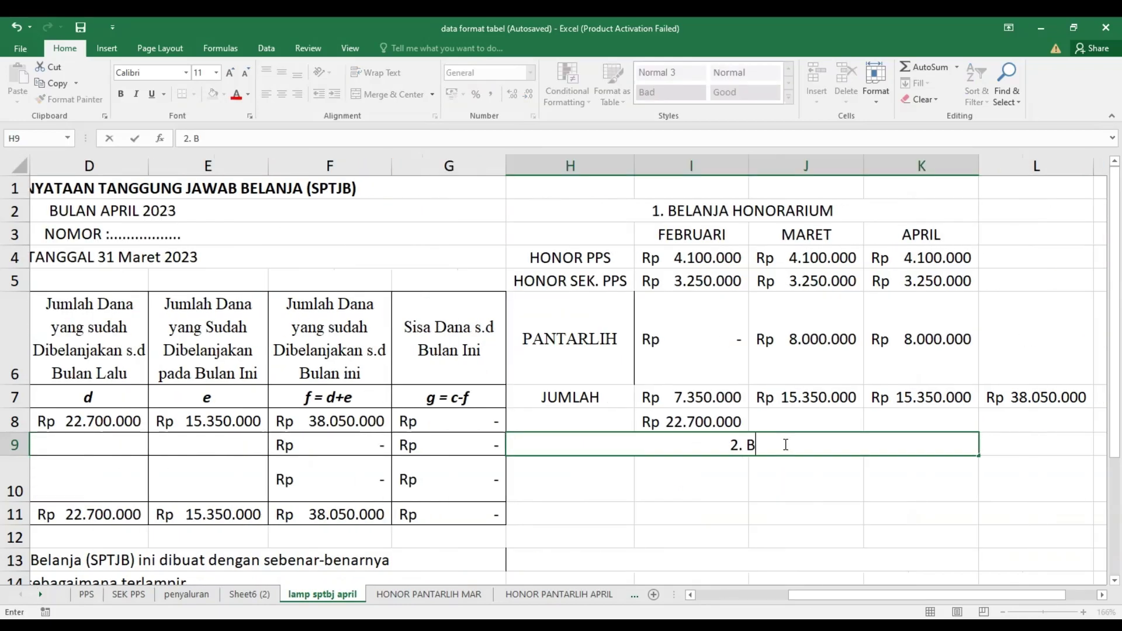
type("ELANJA BAHAN")
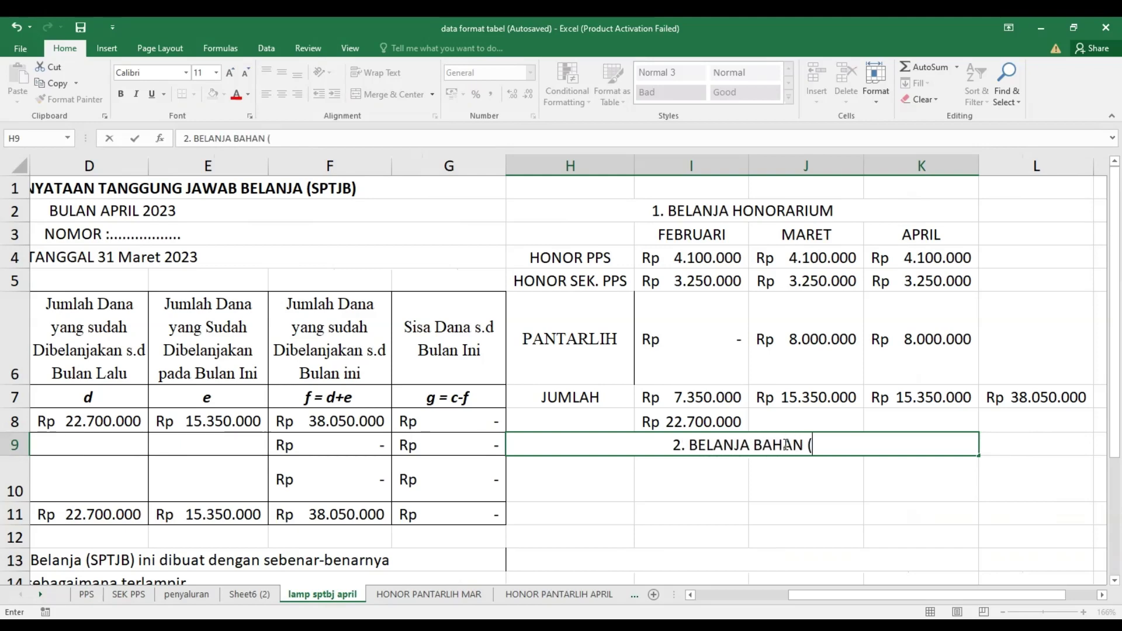
type(" (ATK)")
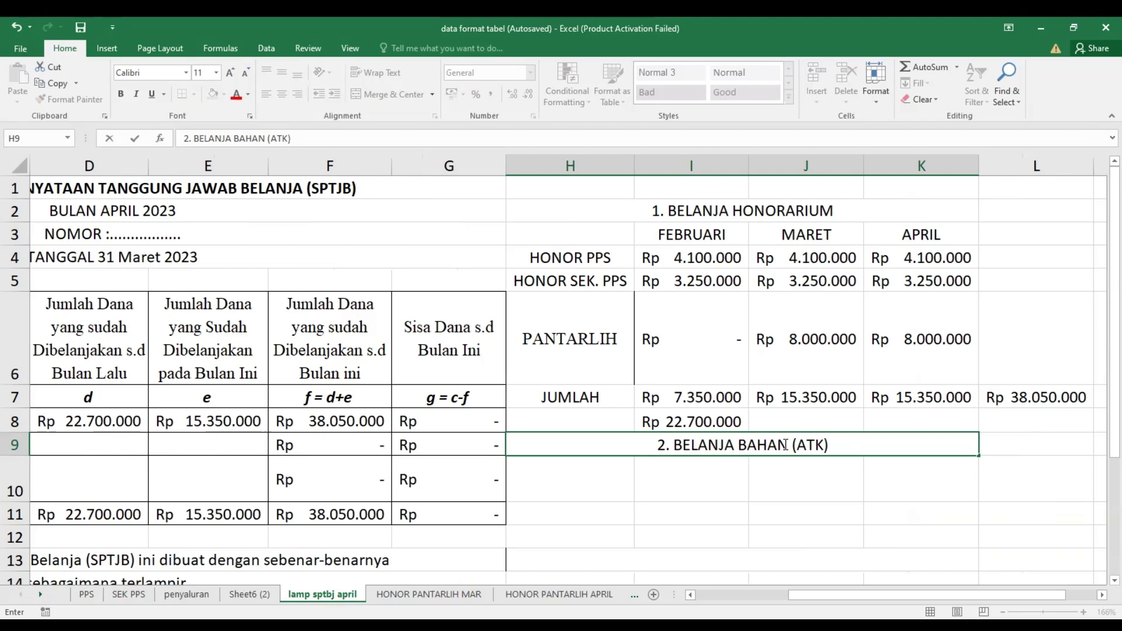
left_click(658, 488)
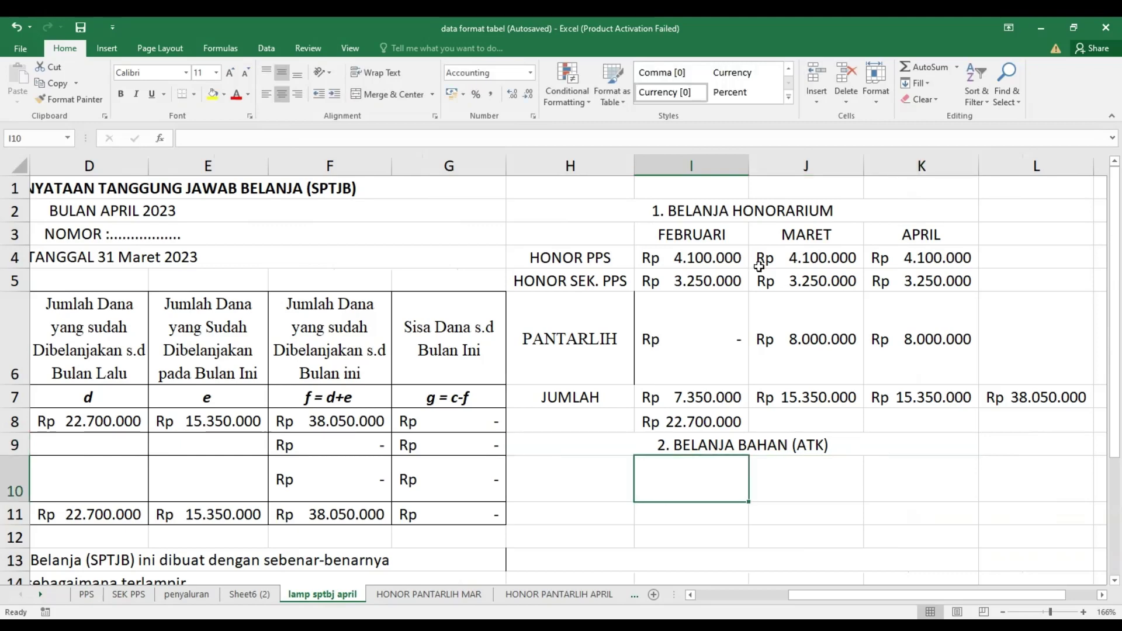
Copy the FEBRUARI, MARET and APRIL headings from I3:K3 to I10:K10 and middle-align them vertically.
left_click_drag(707, 235, 897, 231)
right_click(902, 228)
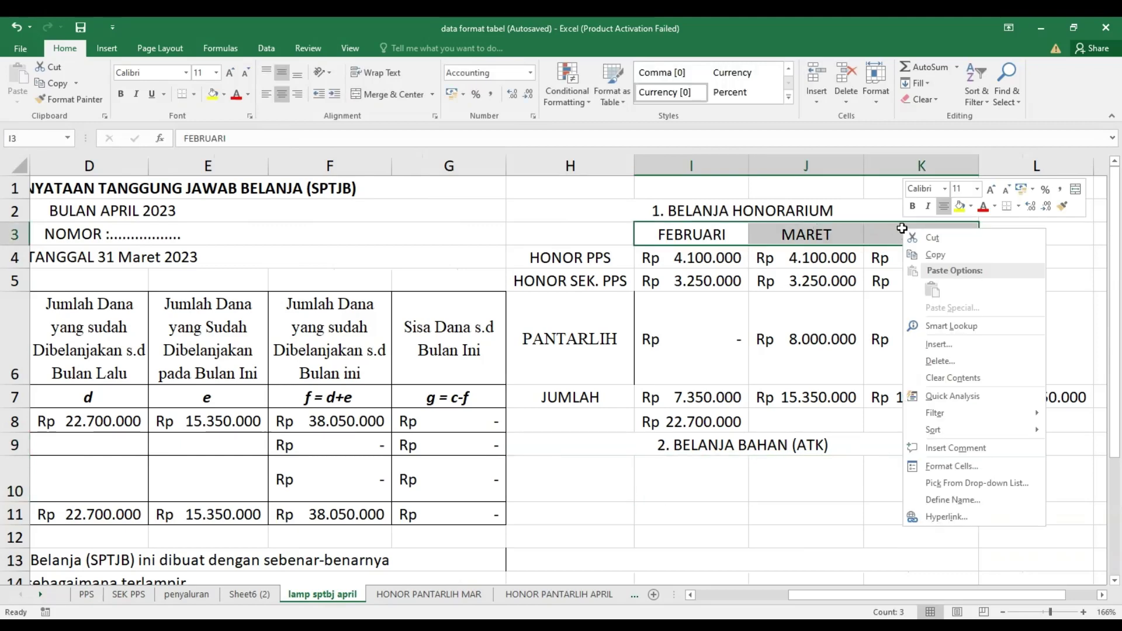
left_click(935, 254)
left_click(680, 482)
right_click(680, 483)
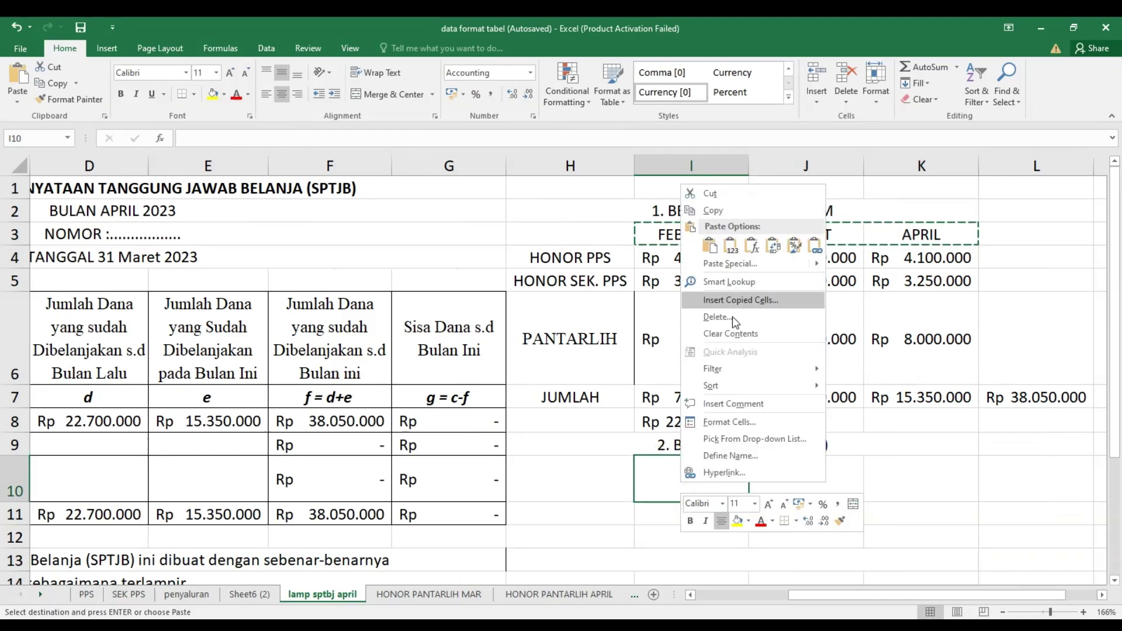
left_click(717, 251)
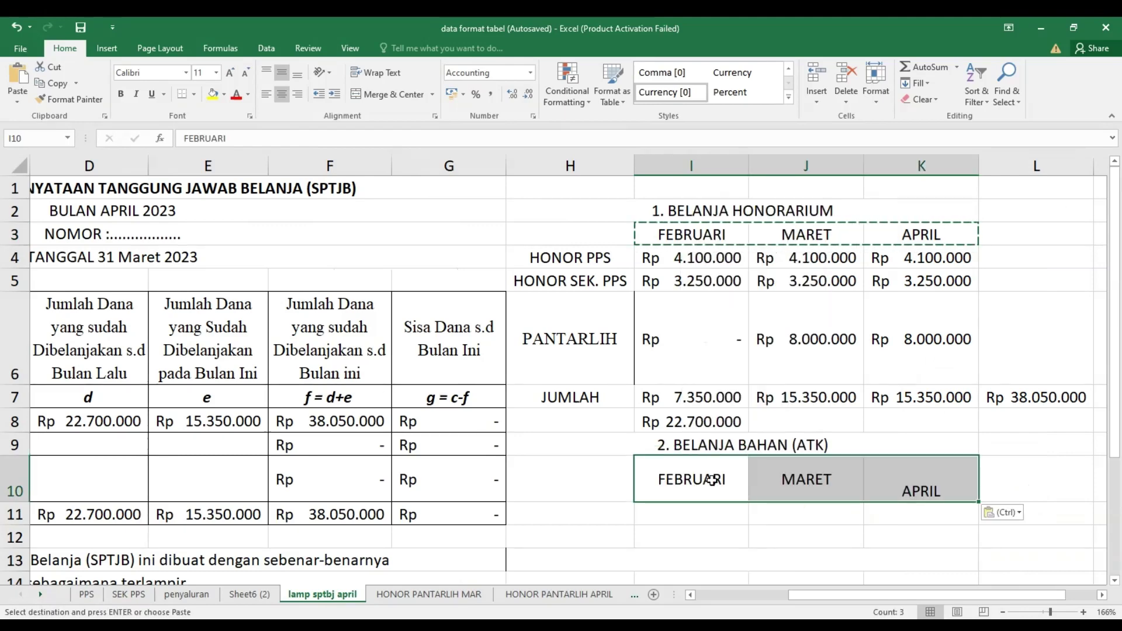
left_click_drag(710, 478, 885, 471)
left_click(281, 75)
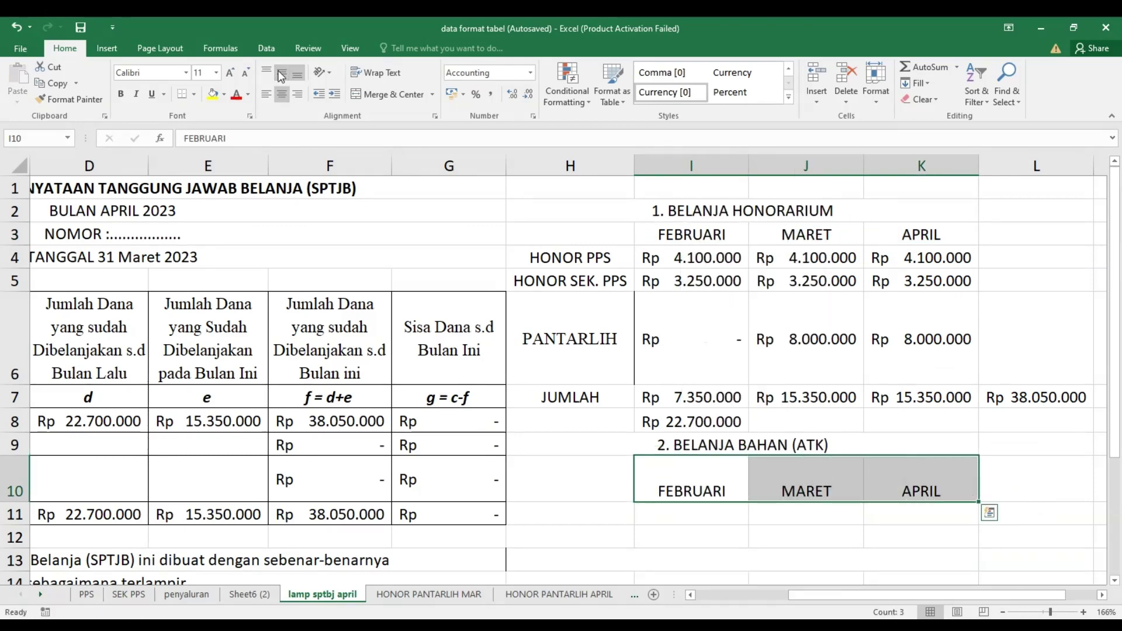
left_click(281, 75)
Enter 1000000 in I11 as the FEBRUARI amount for Belanja Bahan (ATK).
left_click(708, 520)
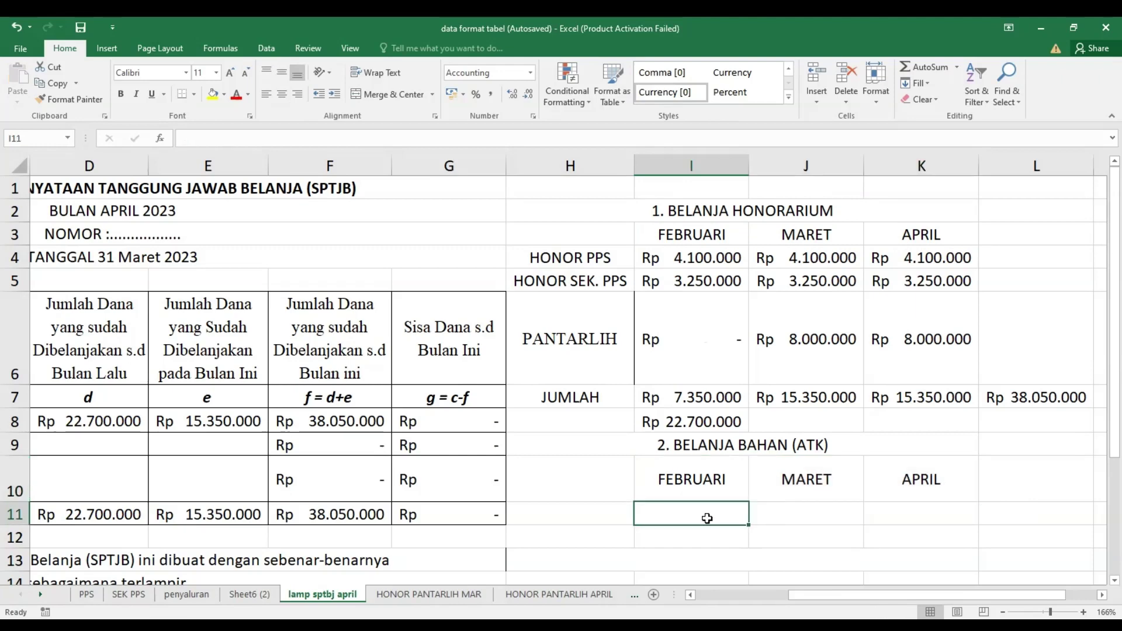
scroll(708, 519, "down", 1)
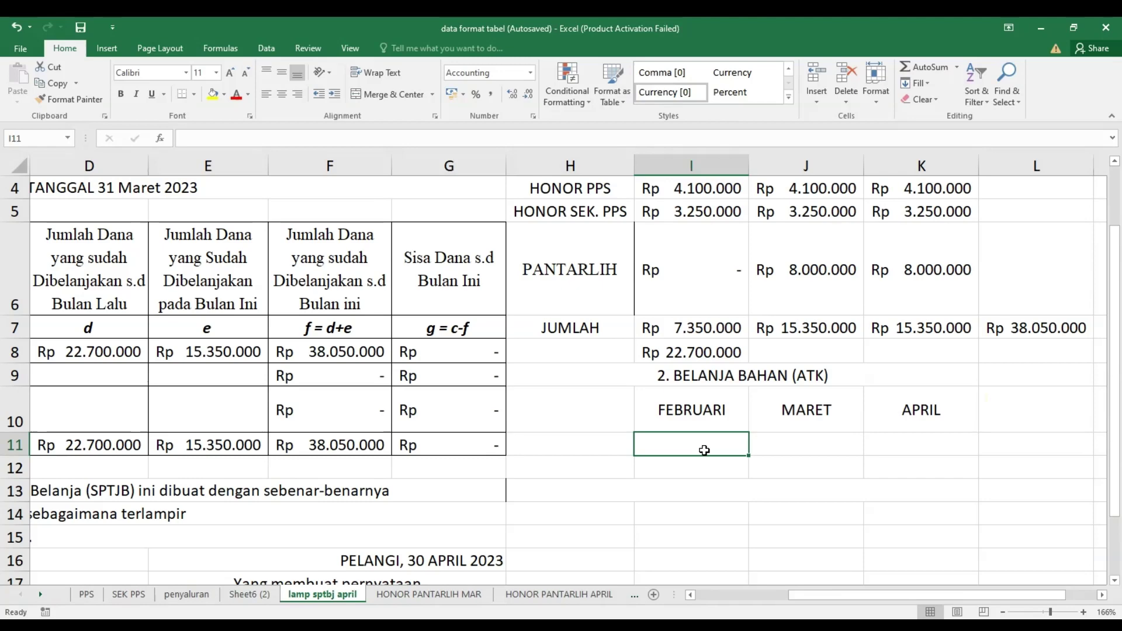
type("100000")
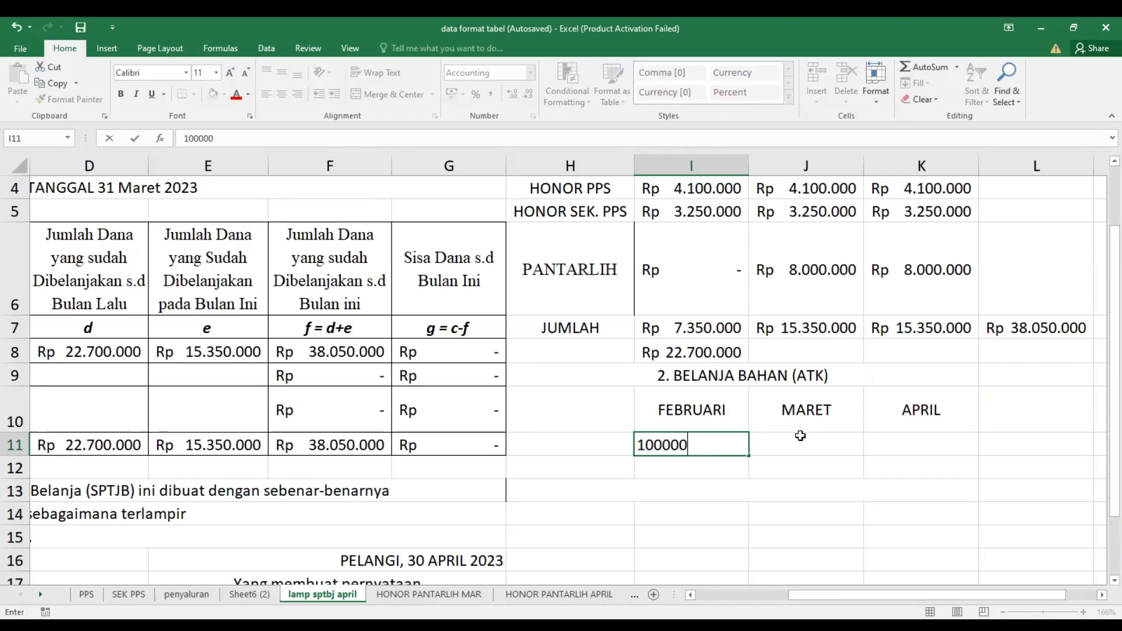
left_click(800, 439)
left_click(697, 448)
type("1000000")
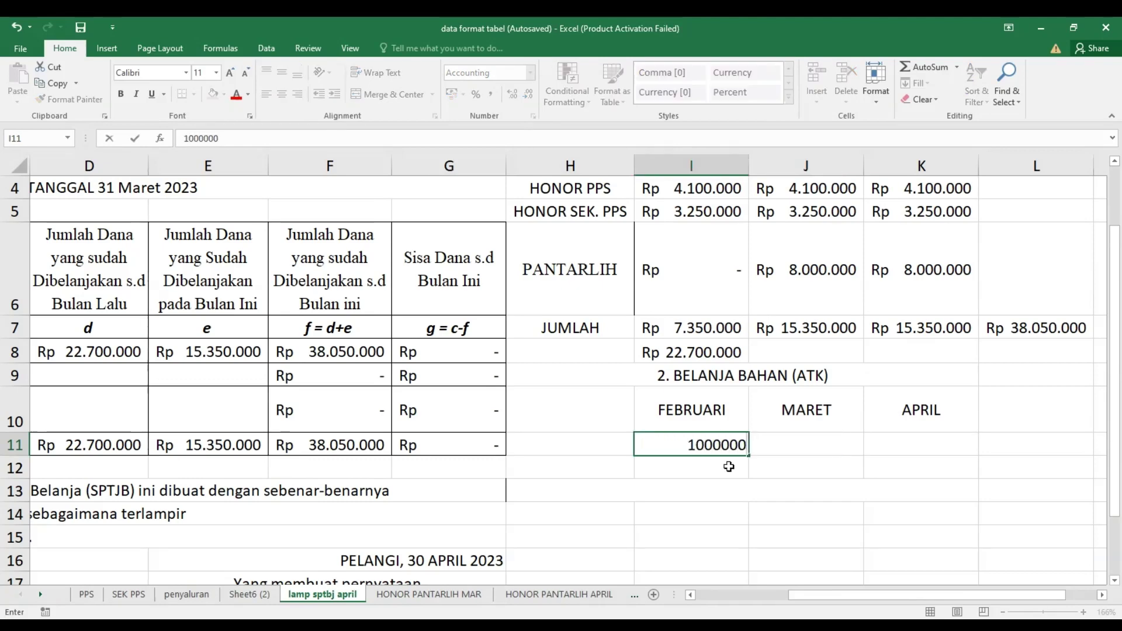
left_click(751, 477)
Copy the FEBRUARI ATK amount from I11 to the MARET and APRIL cells J11:K11.
left_click(692, 446)
right_click(691, 447)
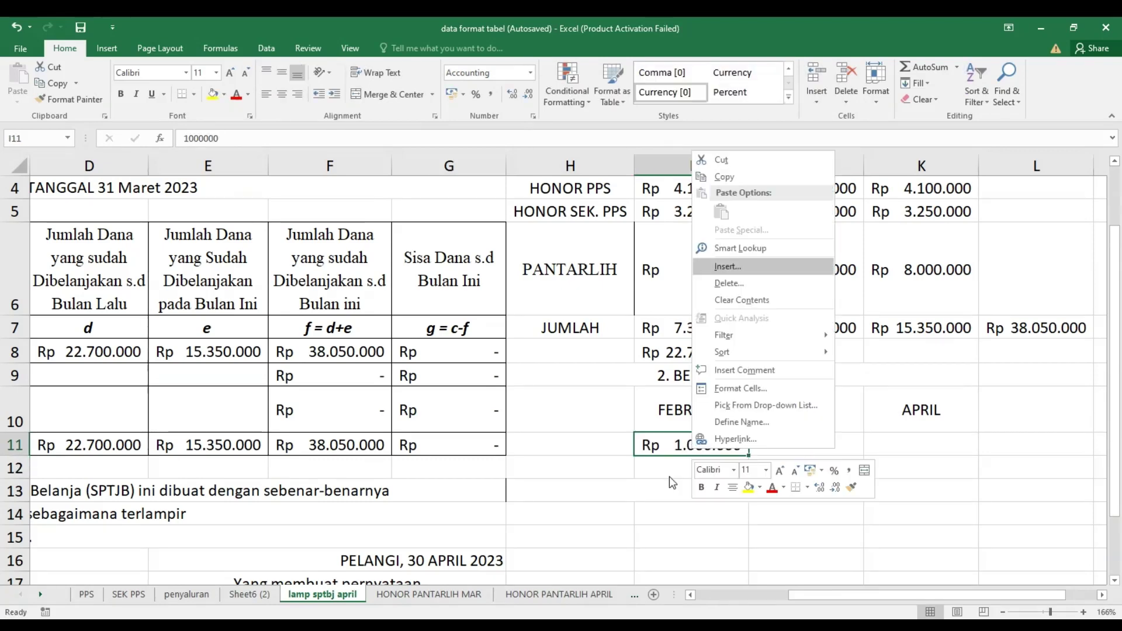
left_click(726, 178)
left_click_drag(806, 439, 896, 440)
right_click(899, 444)
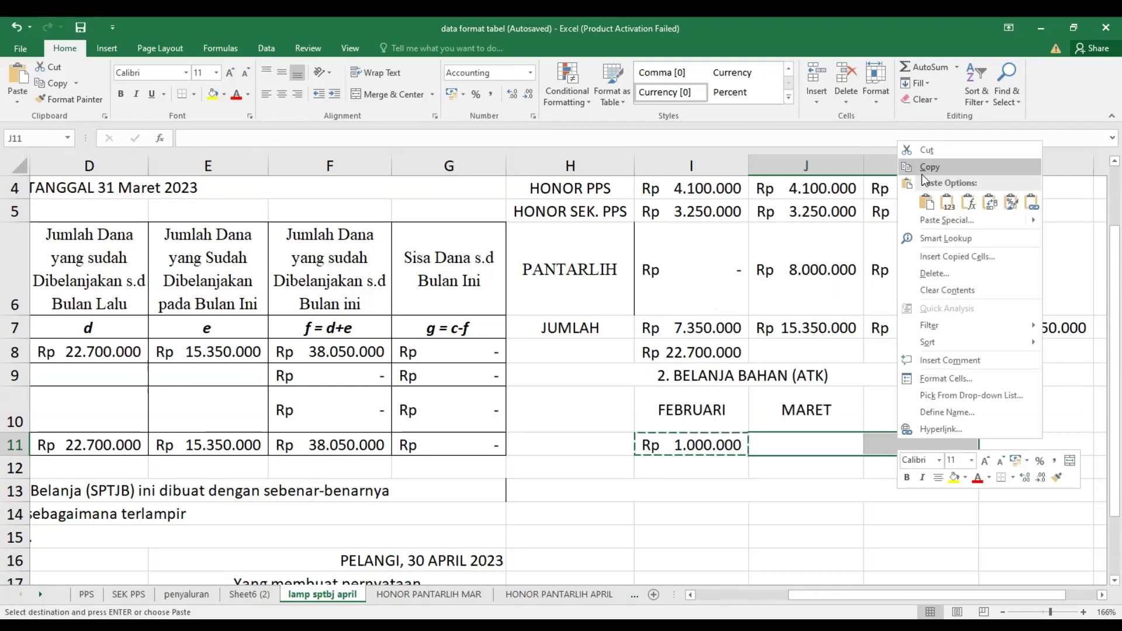
left_click(927, 203)
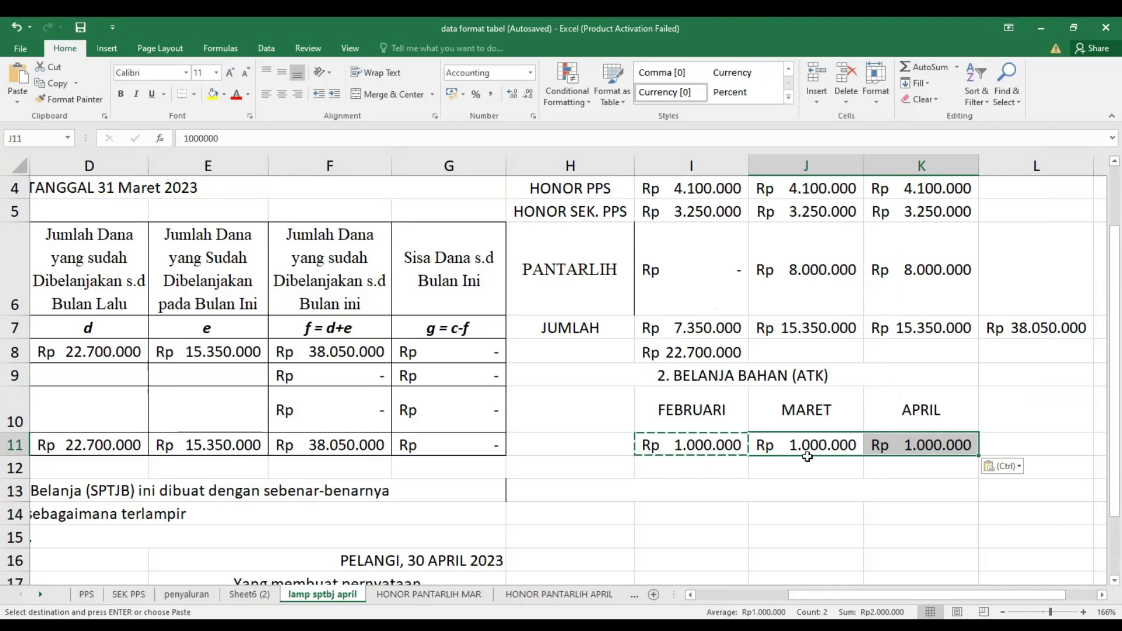
Add the heading "3. BELANJA NON OPERASIONAL LAINNYA (TRANSPORT)" in the merged cell H13.
left_click(693, 489)
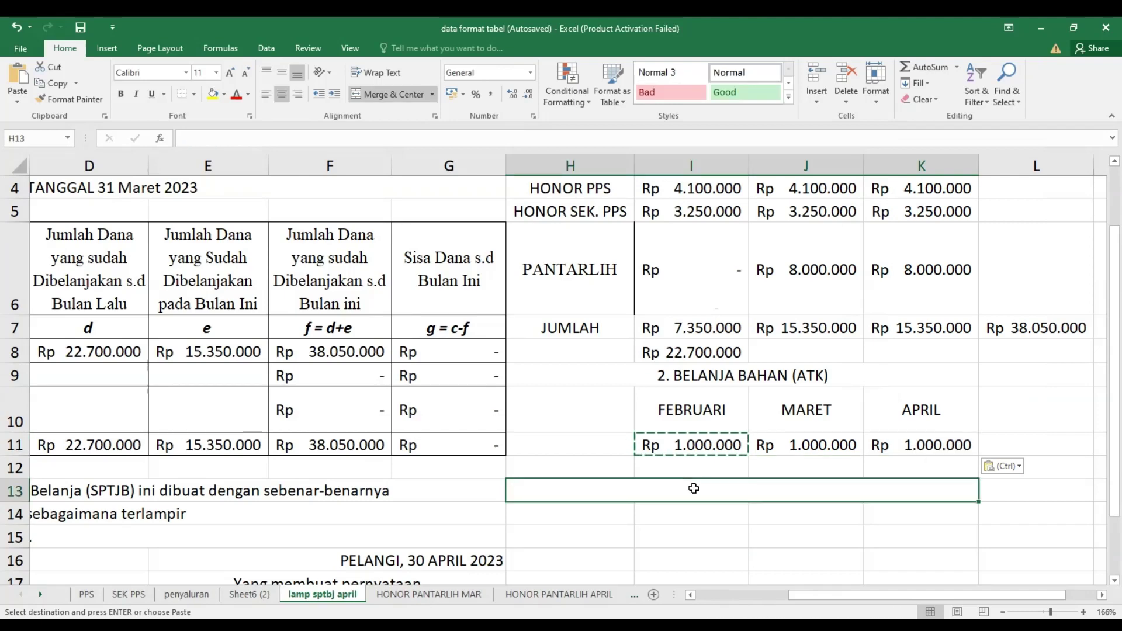
type("3.")
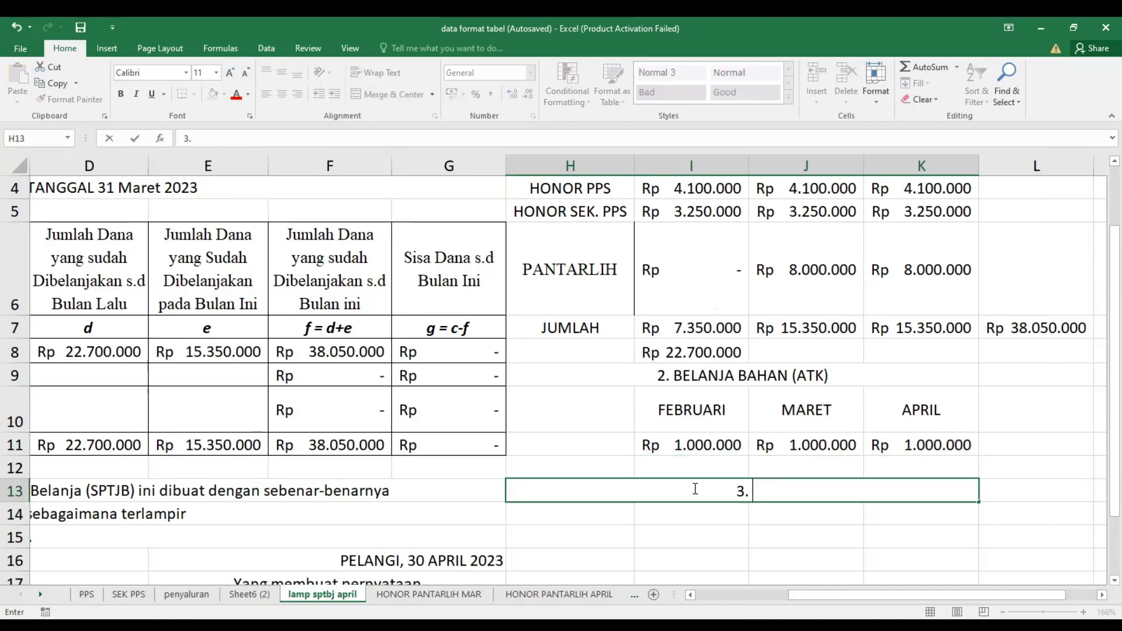
type(" BELAN")
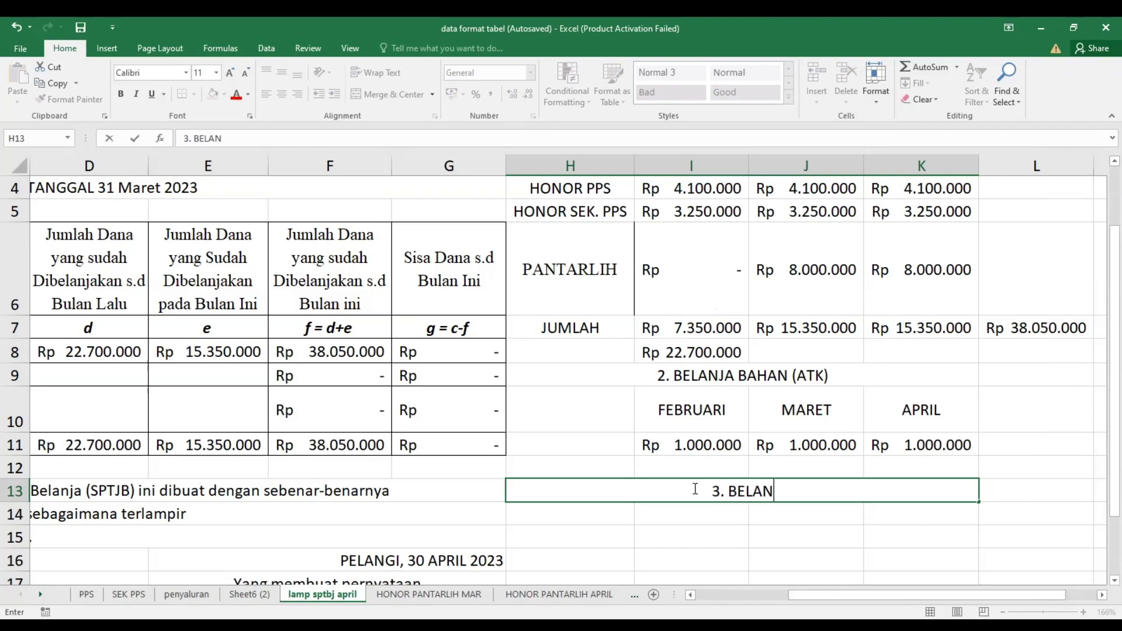
type("JA ")
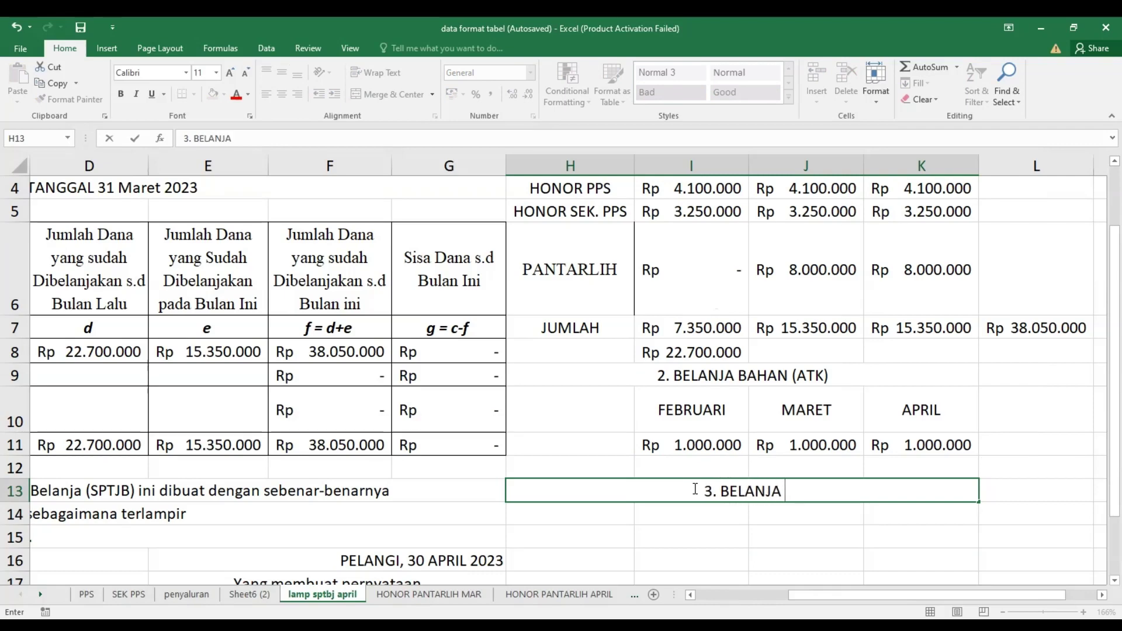
type("NON OPER")
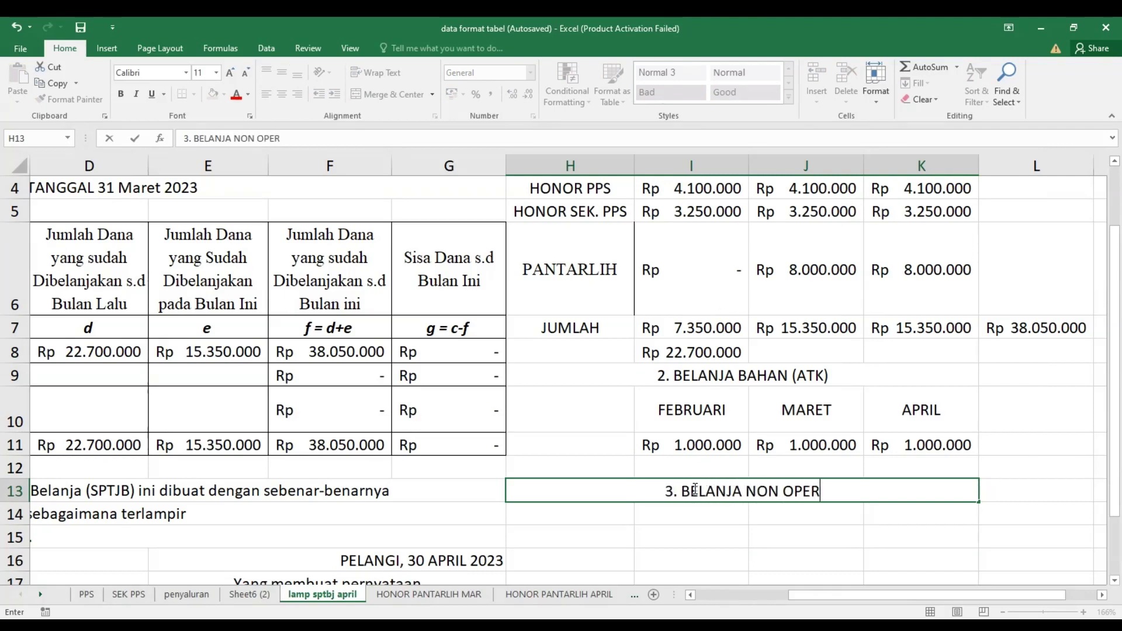
type("ASIONAL LAINNYA ")
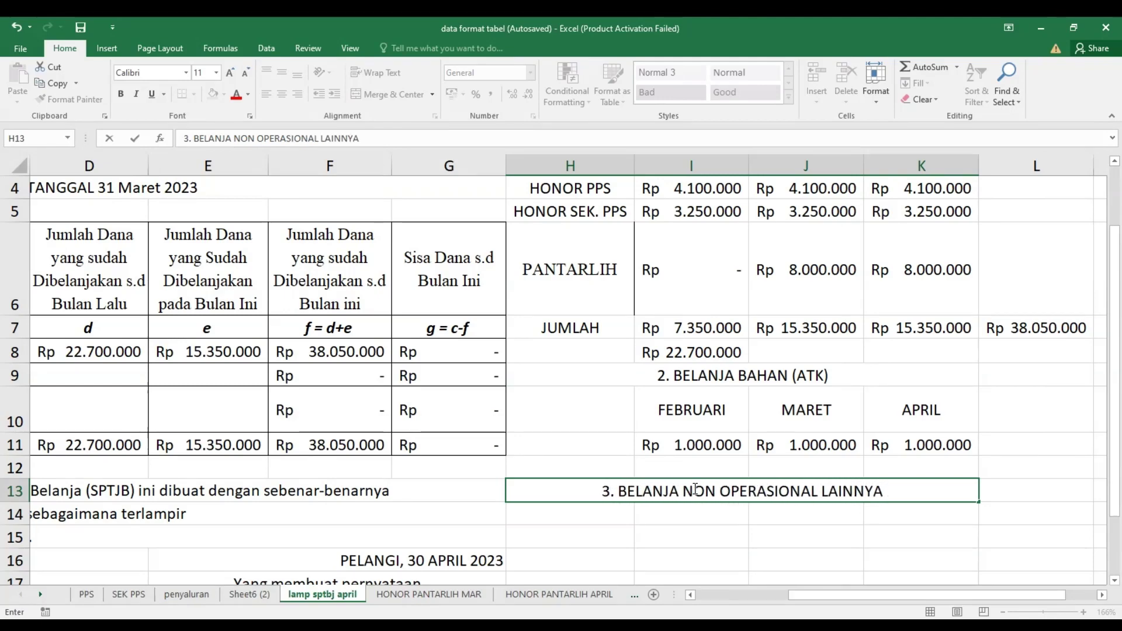
type("(B")
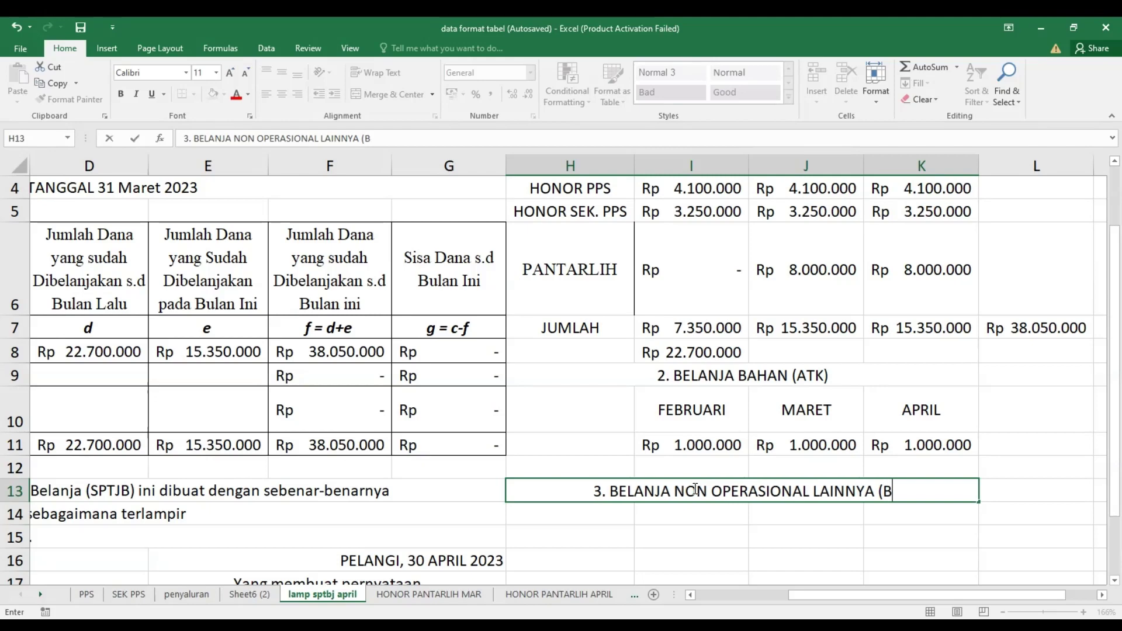
key("BackSpace")
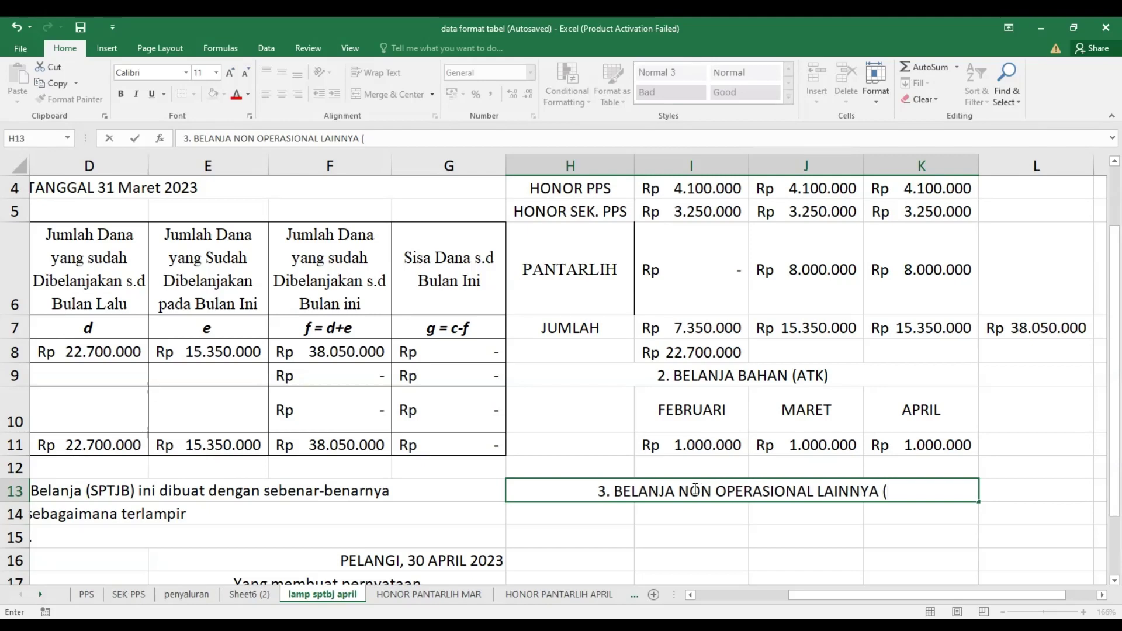
type("TRA")
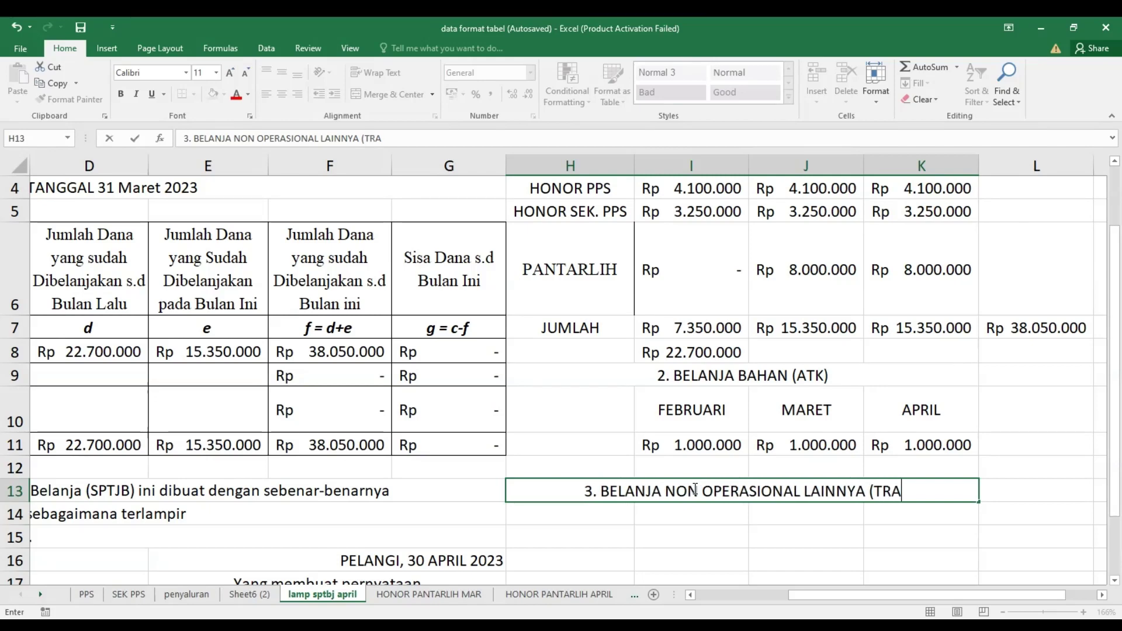
type("NSPORT")
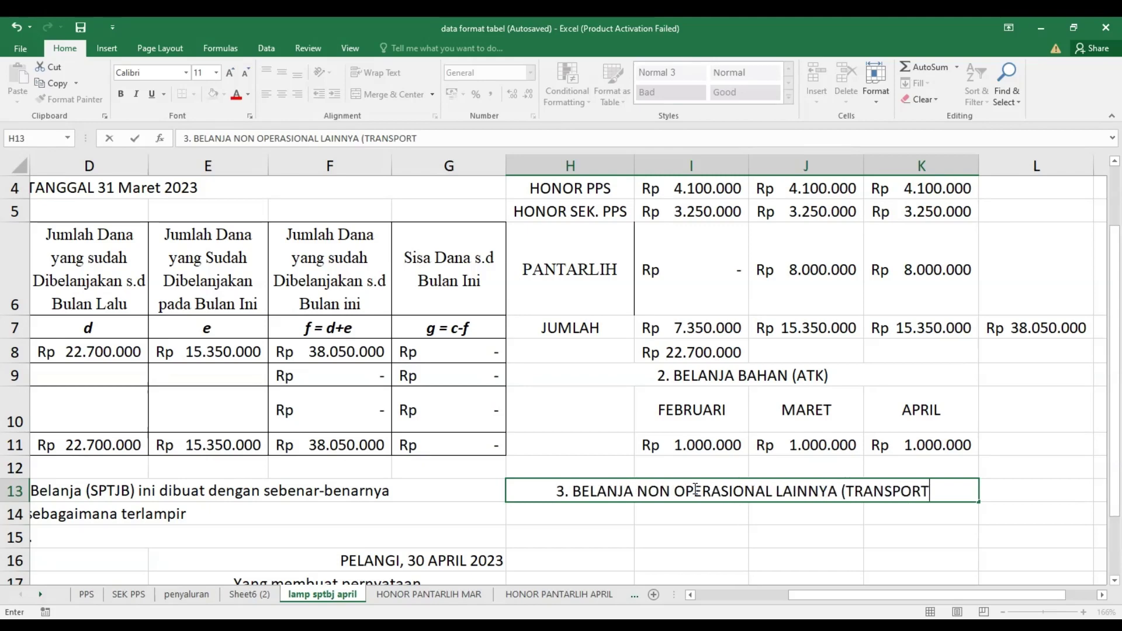
type(")")
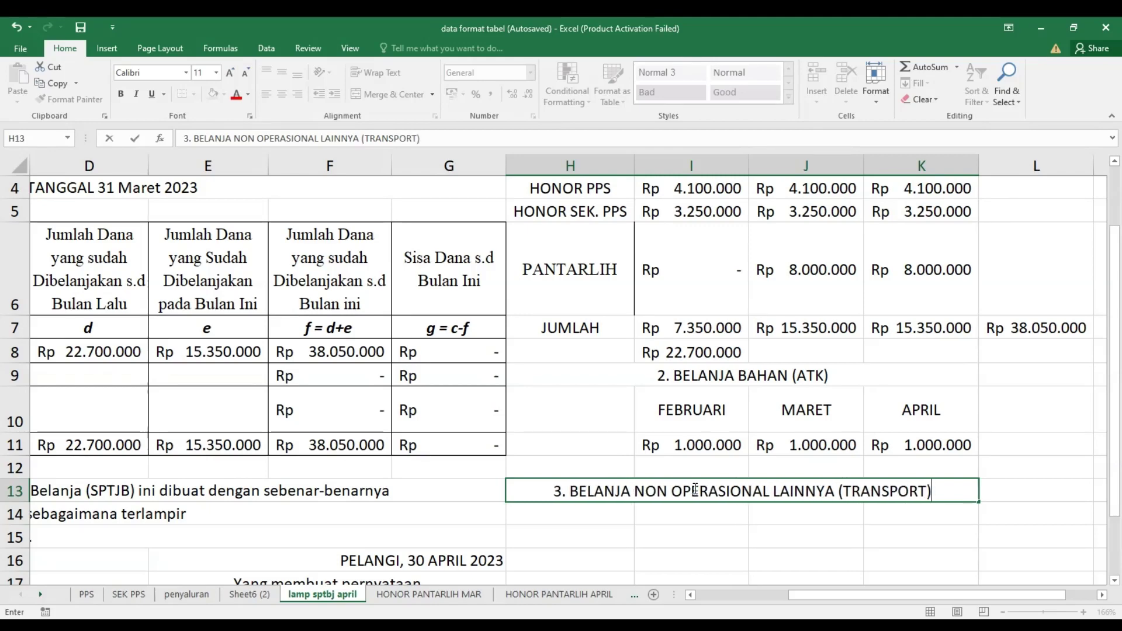
Copy the month headings and amounts in I10:K11 to I14 under the transport heading.
left_click(696, 409)
left_click_drag(696, 409, 906, 444)
right_click(906, 444)
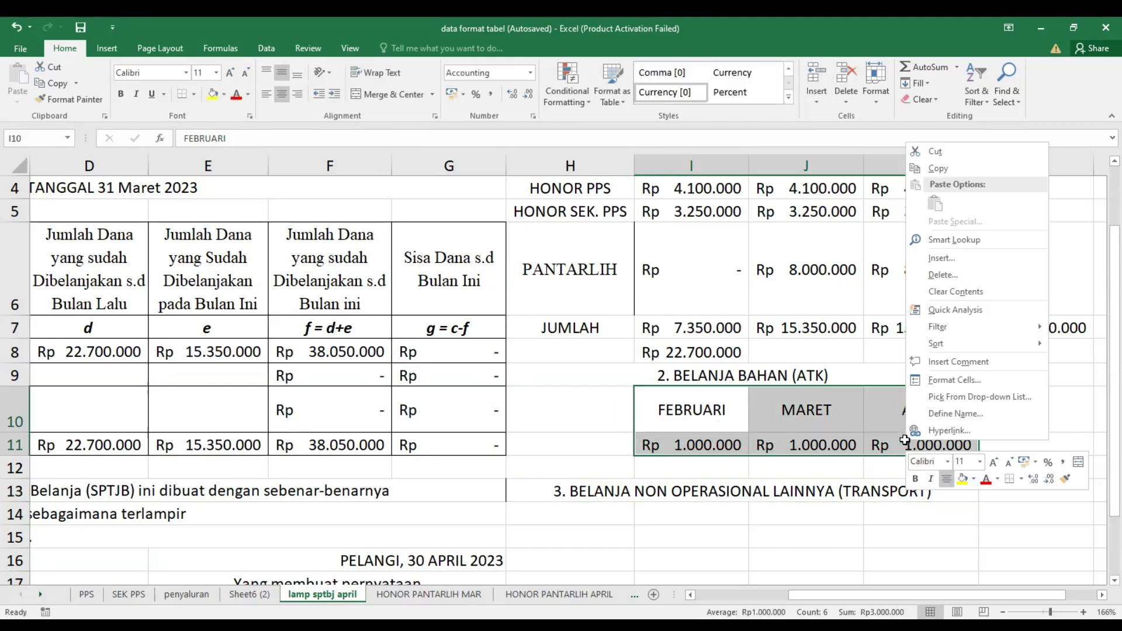
left_click(938, 168)
left_click(692, 518)
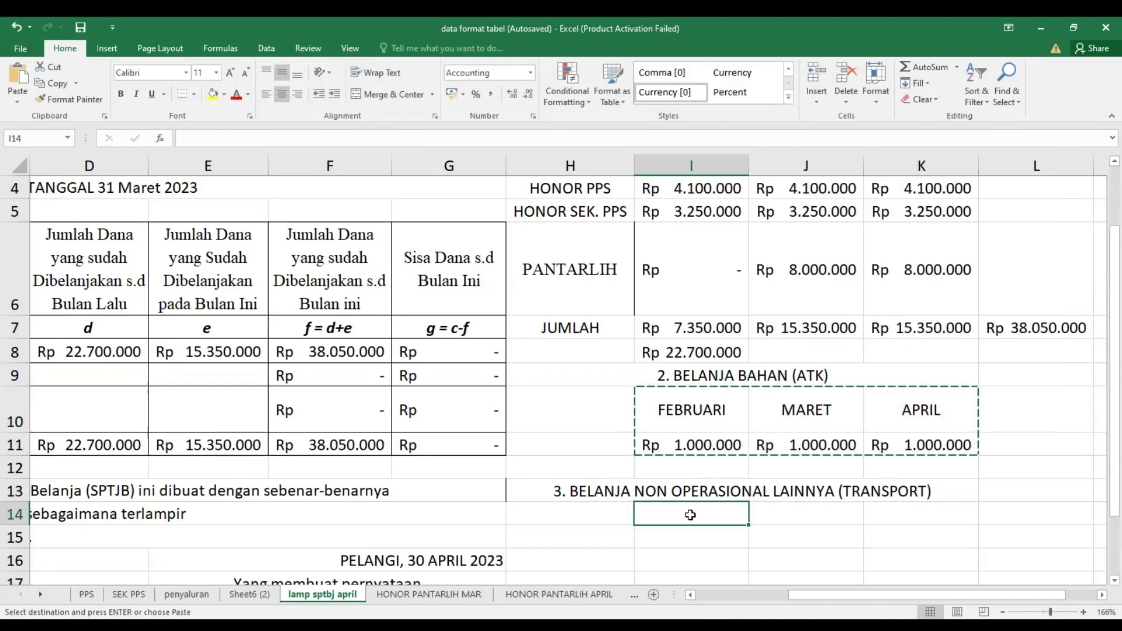
right_click(693, 519)
left_click(720, 278)
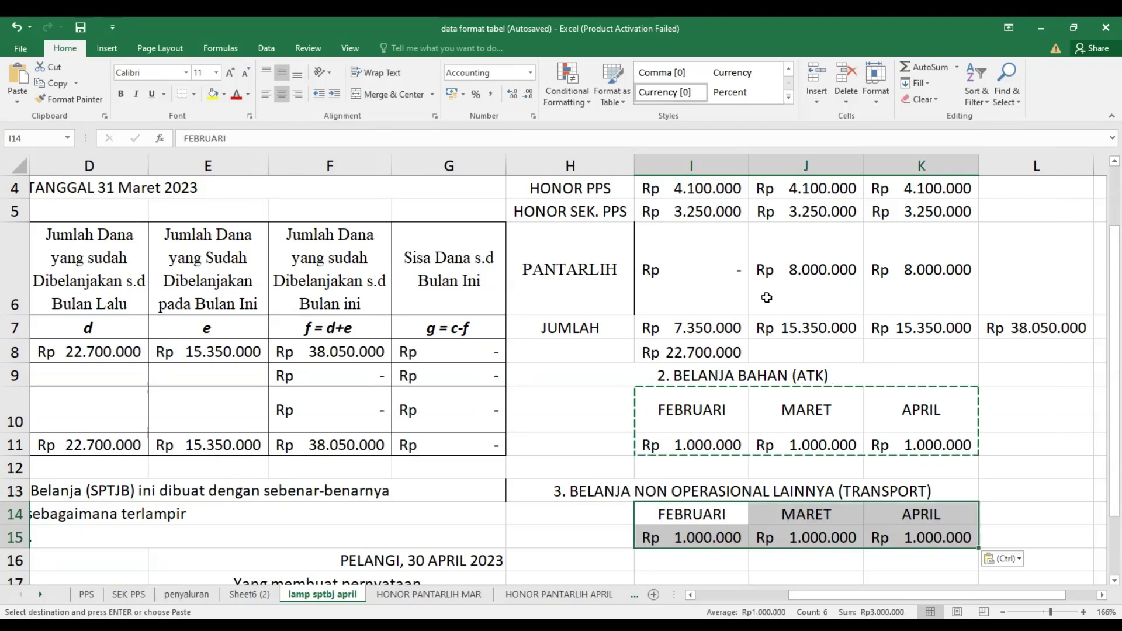
Total the FEBRUARI to APRIL Belanja Bahan (ATK) amounts in L11 with a SUM of I11:K11.
scroll(822, 514, "down", 1)
left_click(1020, 306)
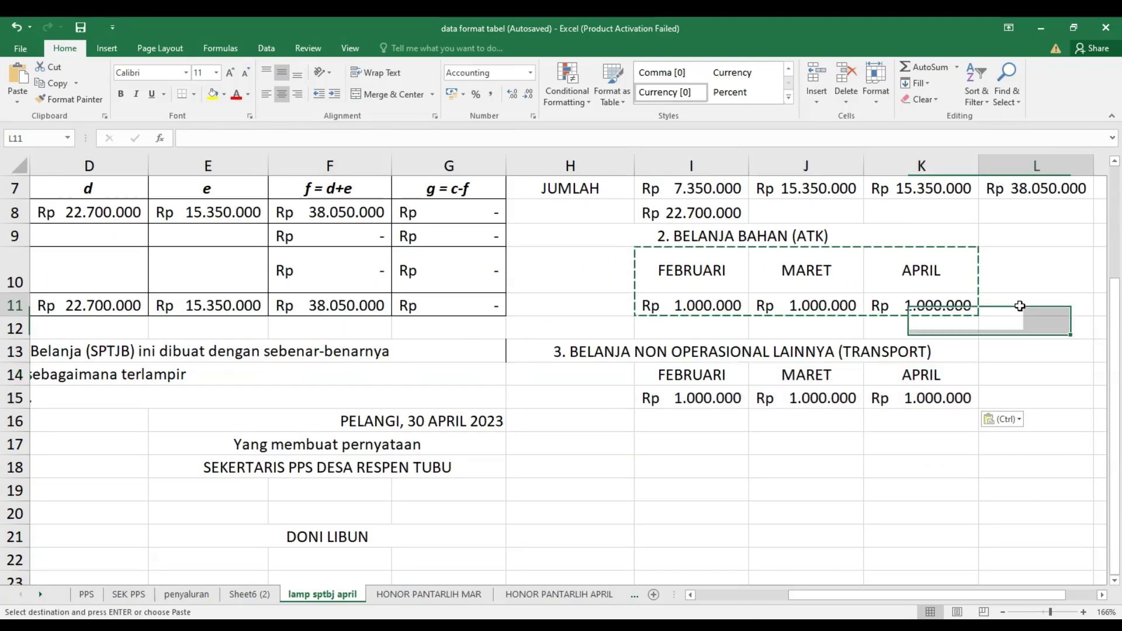
scroll(1020, 306, "up", 1)
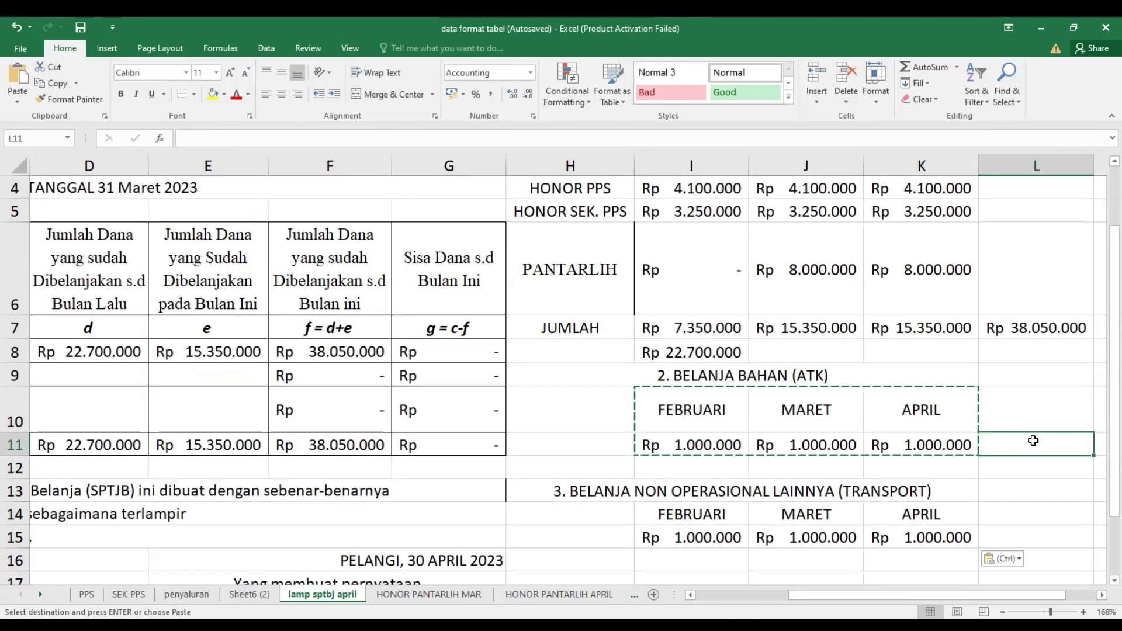
type("=SU")
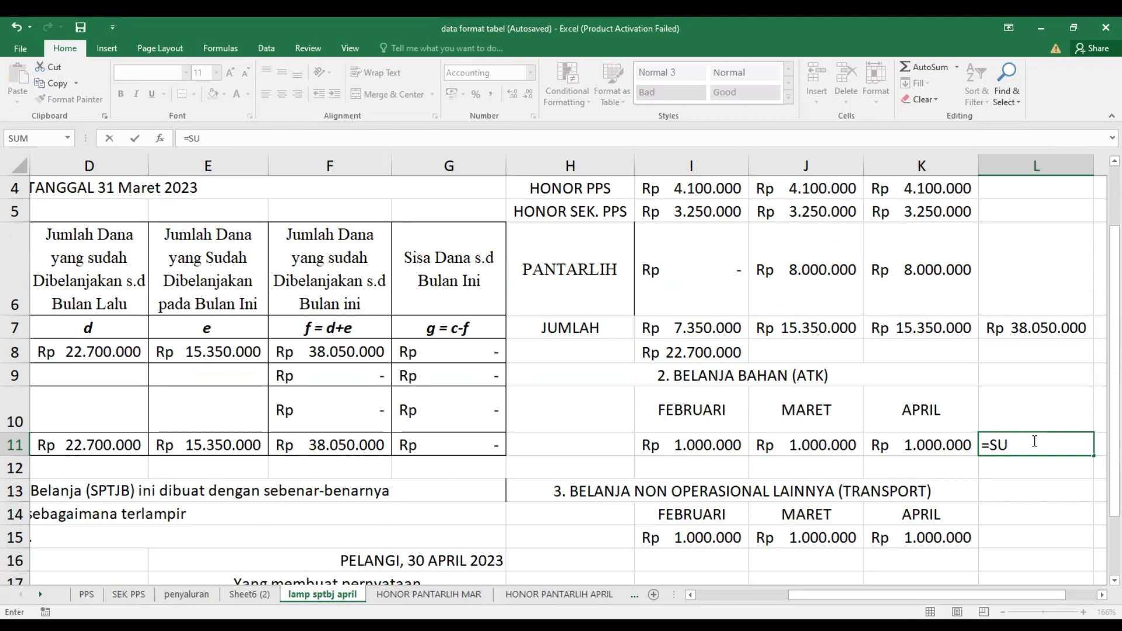
type("M(")
left_click_drag(722, 446, 888, 449)
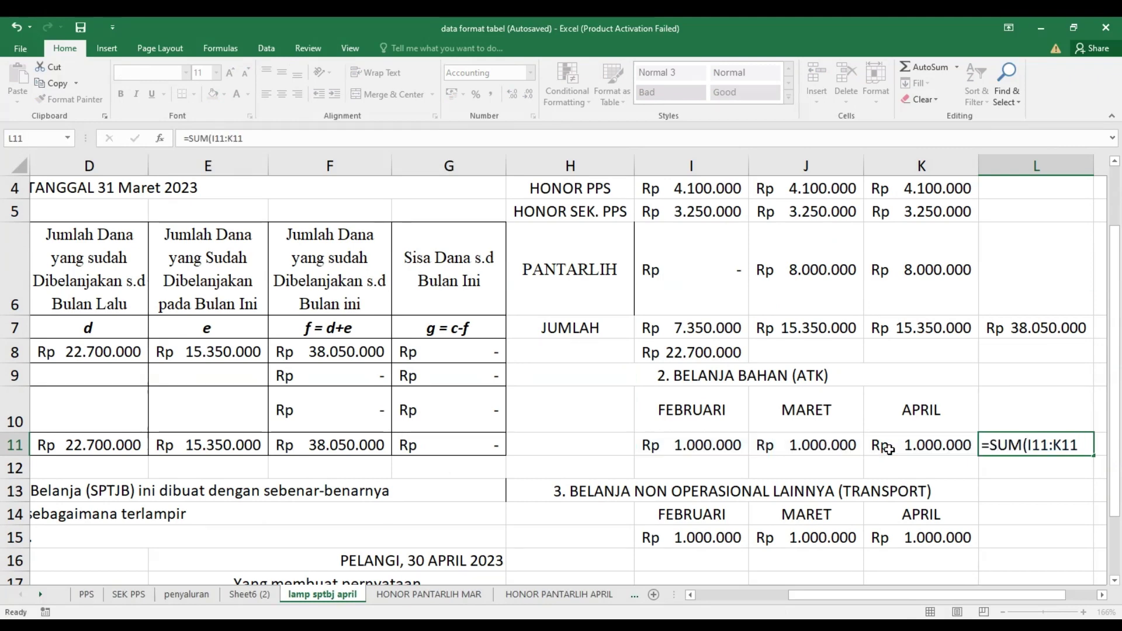
key("Return")
Total the monthly transport amounts in L15 with a SUM of I15:K15.
left_click(1026, 537)
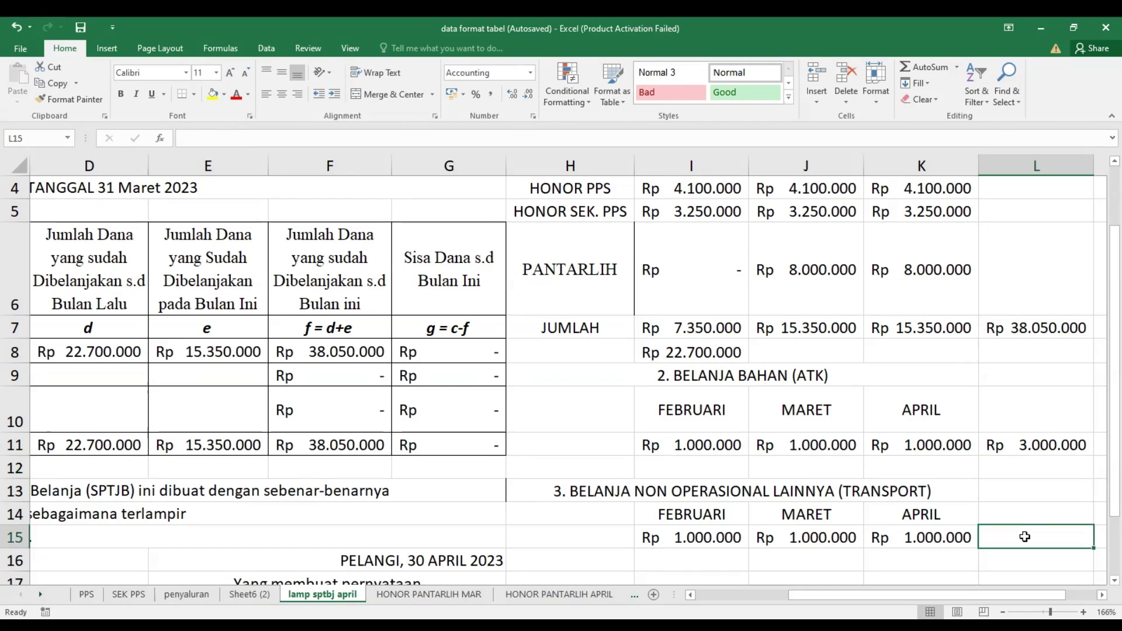
type("=SUM")
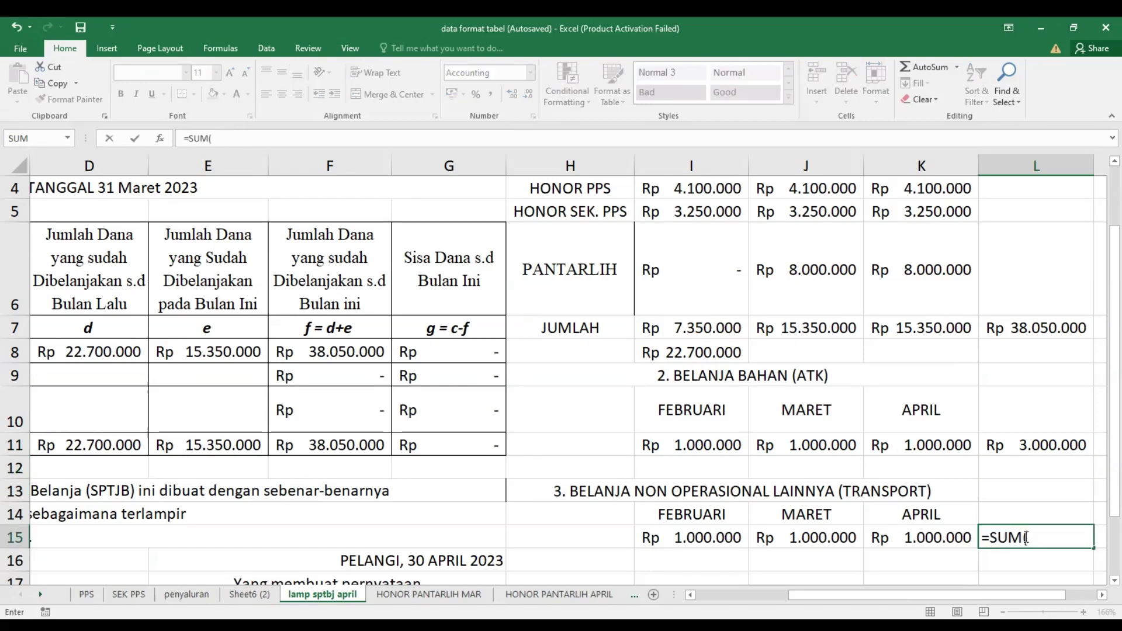
type("(")
left_click_drag(719, 538, 877, 538)
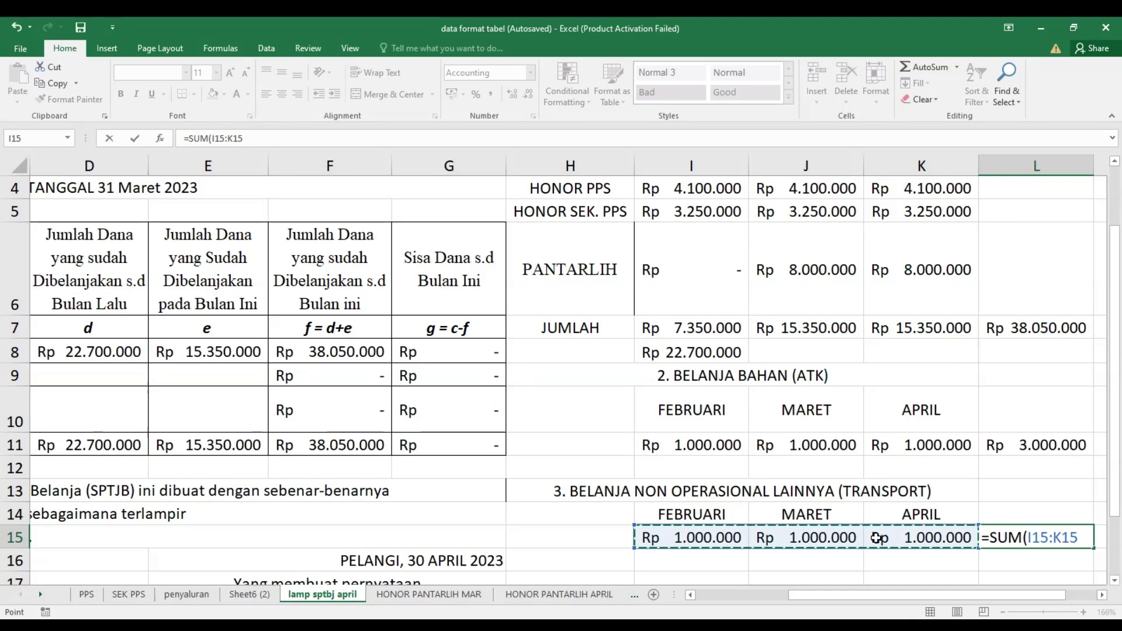
key("Return")
Enter 3000000 in C9 as the Belanja Bahan funds received up to this month.
left_click_drag(834, 596, 757, 614)
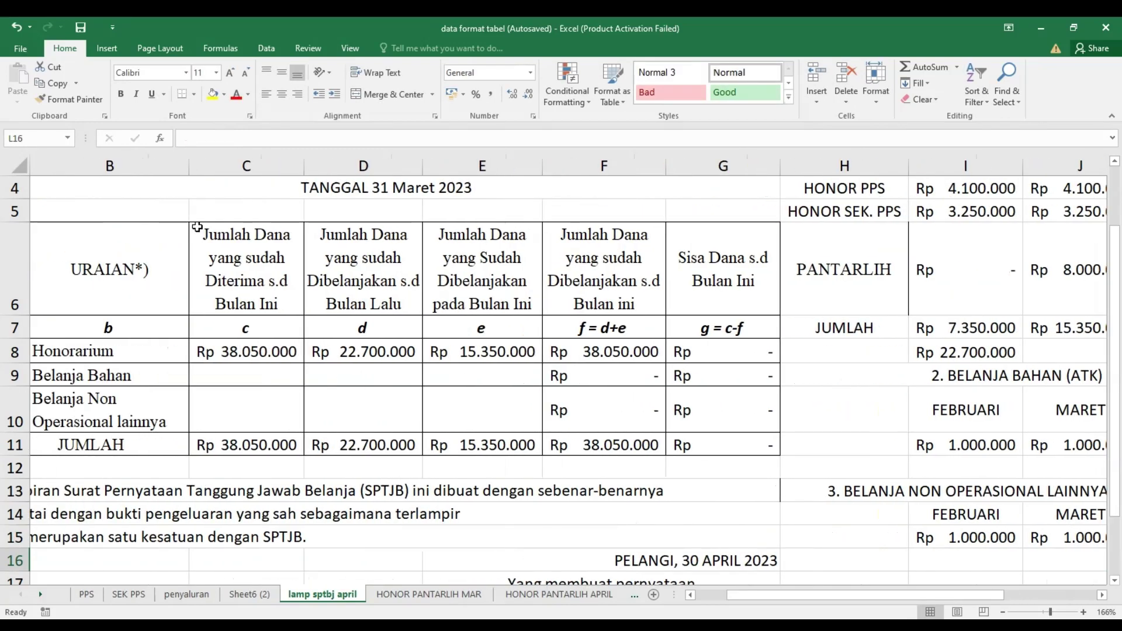
left_click(237, 381)
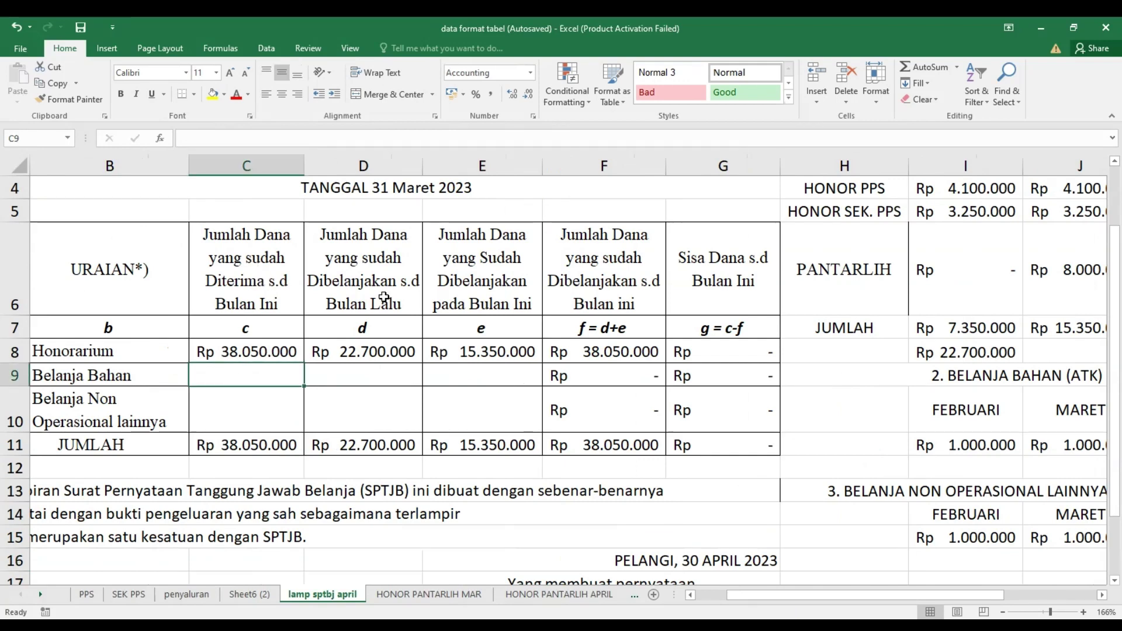
scroll(384, 295, "up", 2)
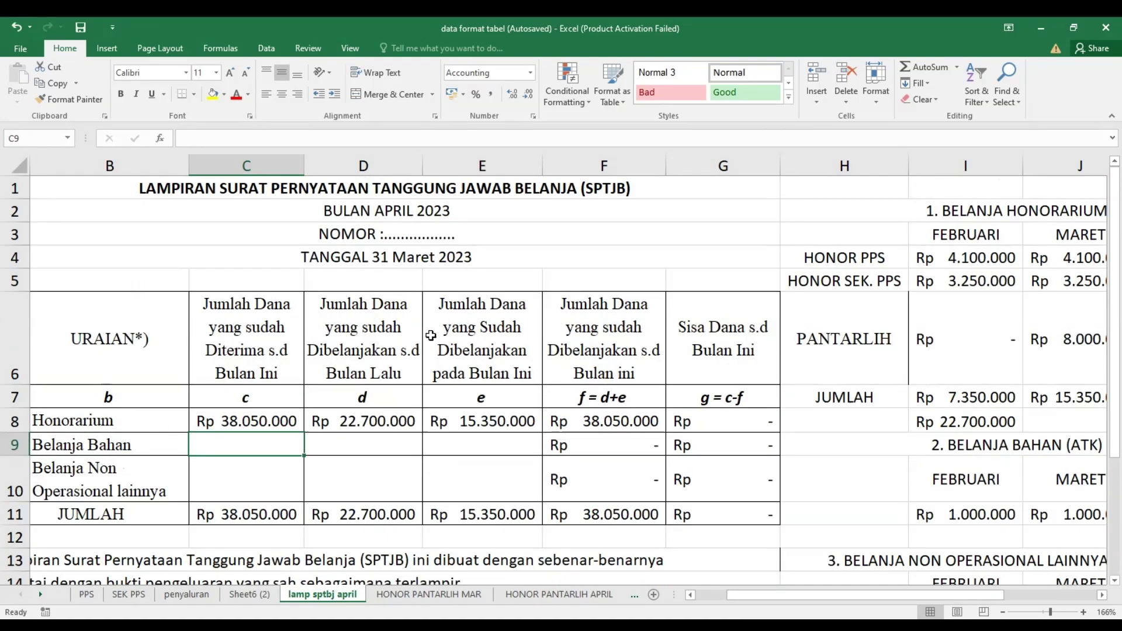
scroll(622, 295, "down", 1)
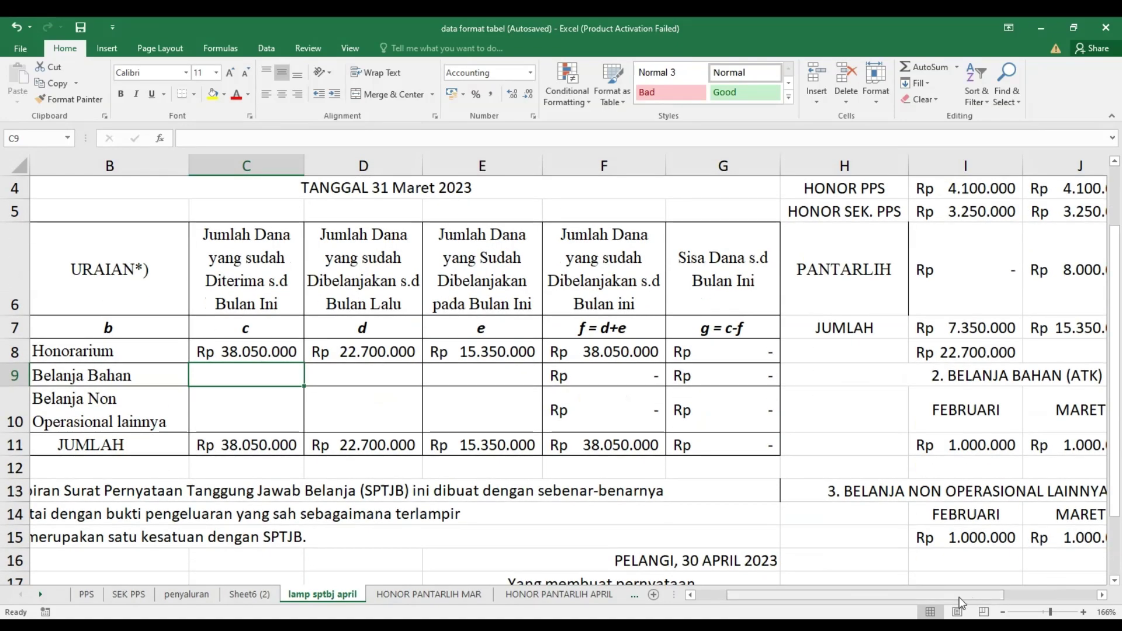
scroll(988, 598, "right", 2)
left_click(1046, 445)
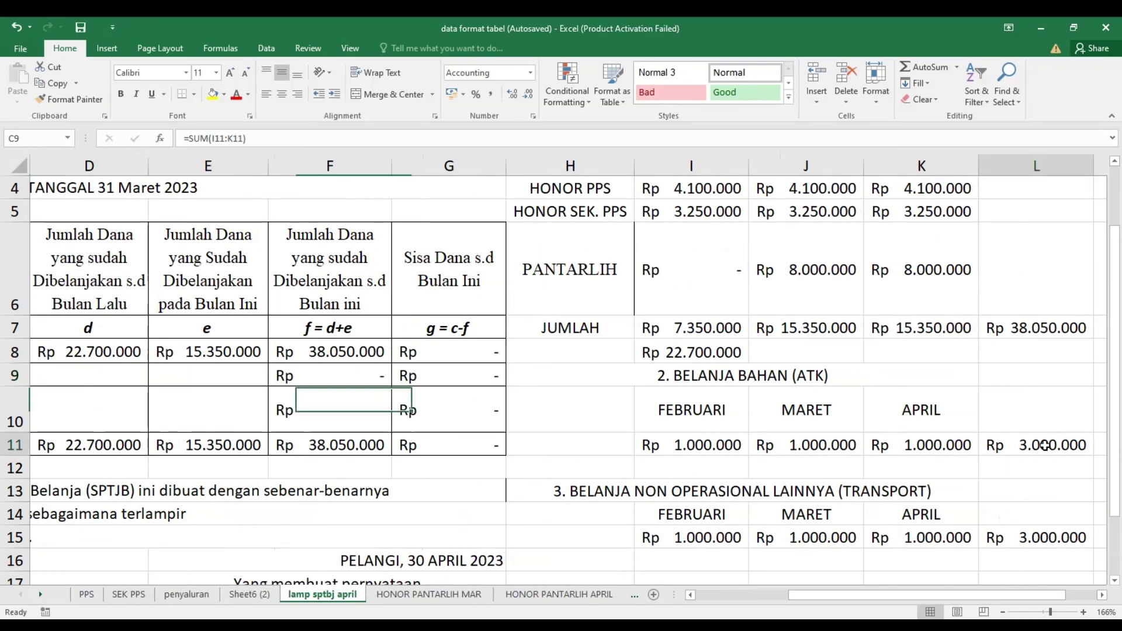
scroll(992, 602, "left", 3)
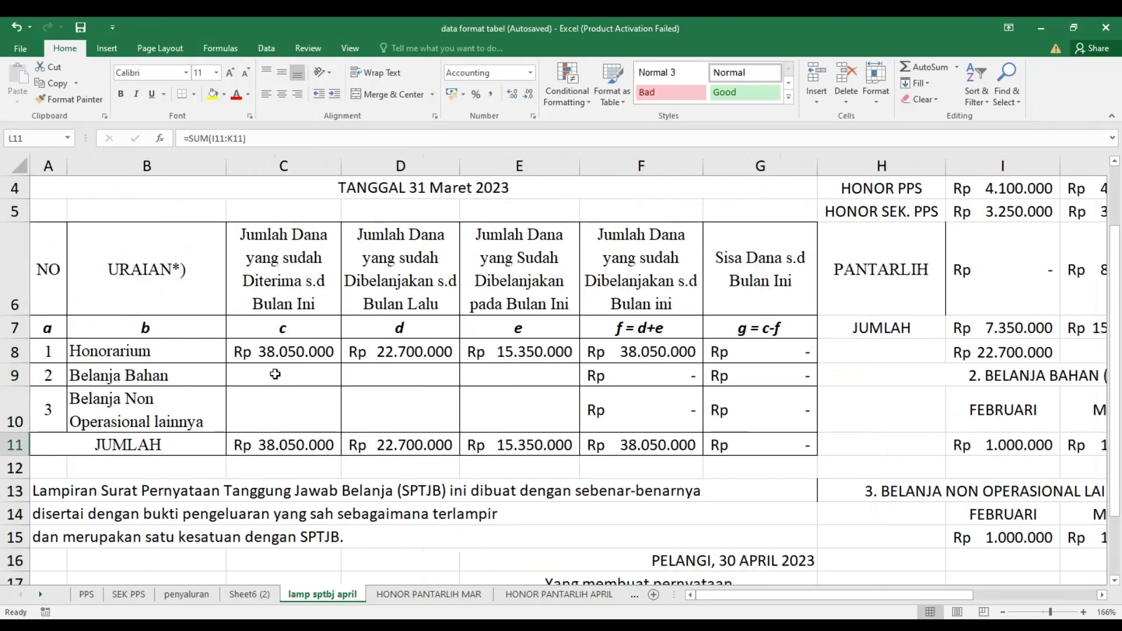
left_click(276, 375)
type("3000000")
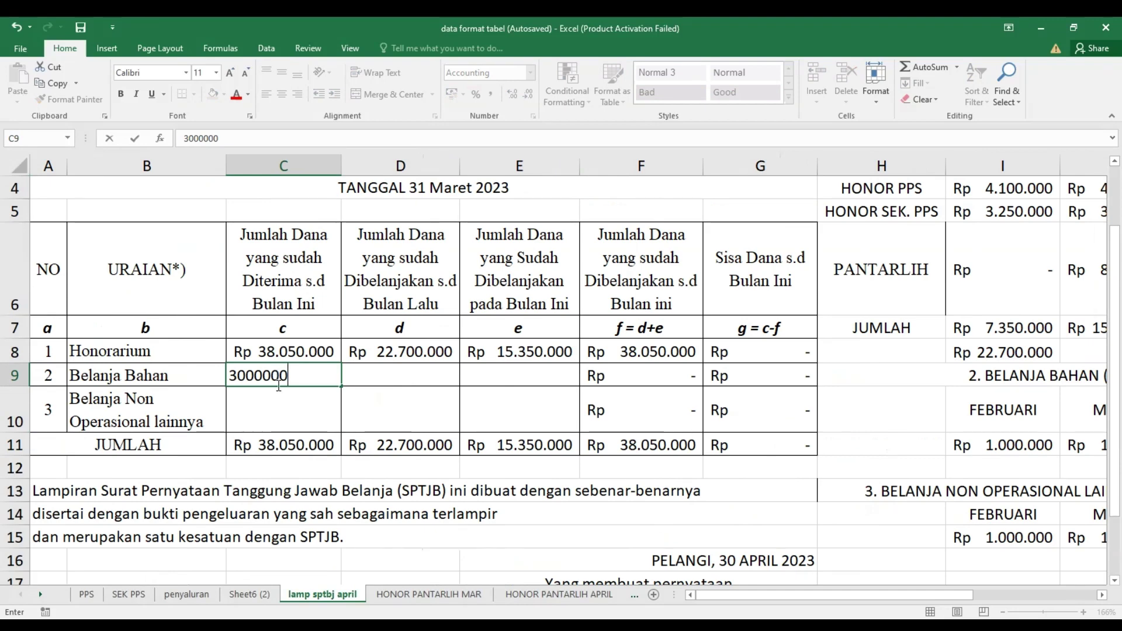
left_click(287, 420)
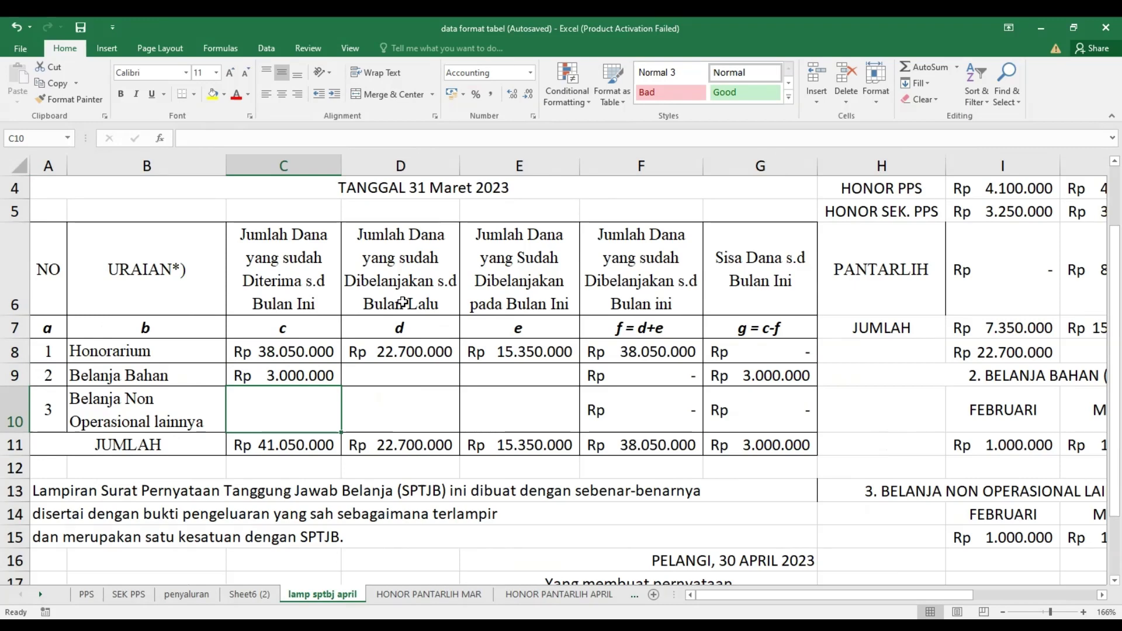
Enter the Belanja Bahan spending: 2000000 up to last month in D9 and 1000000 for this month in E9.
scroll(389, 309, "up", 1)
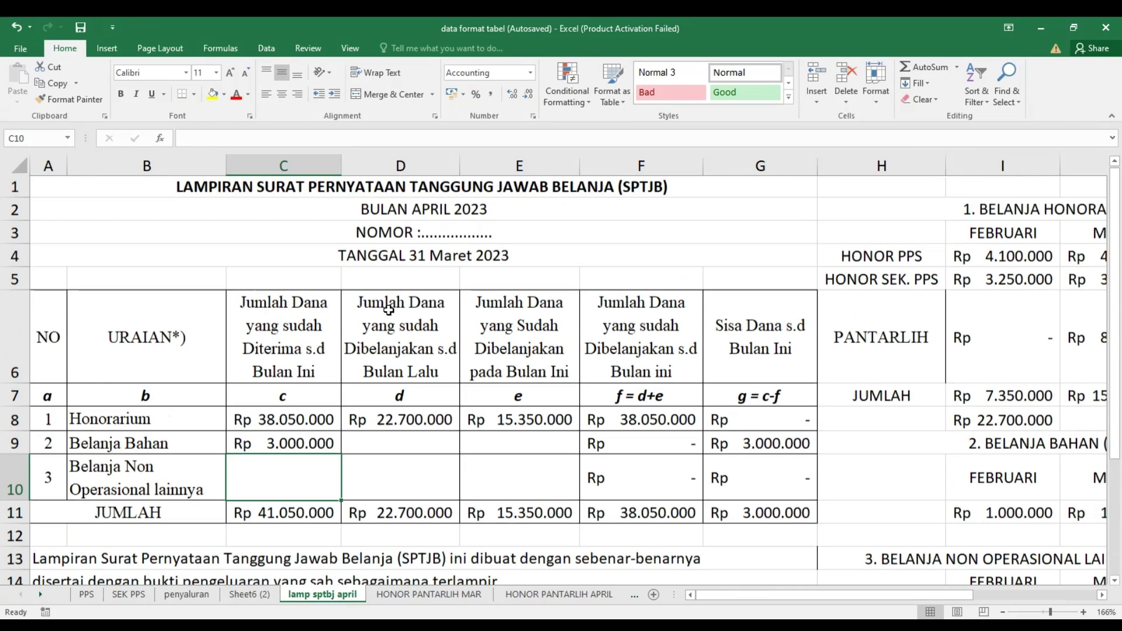
left_click(1013, 478)
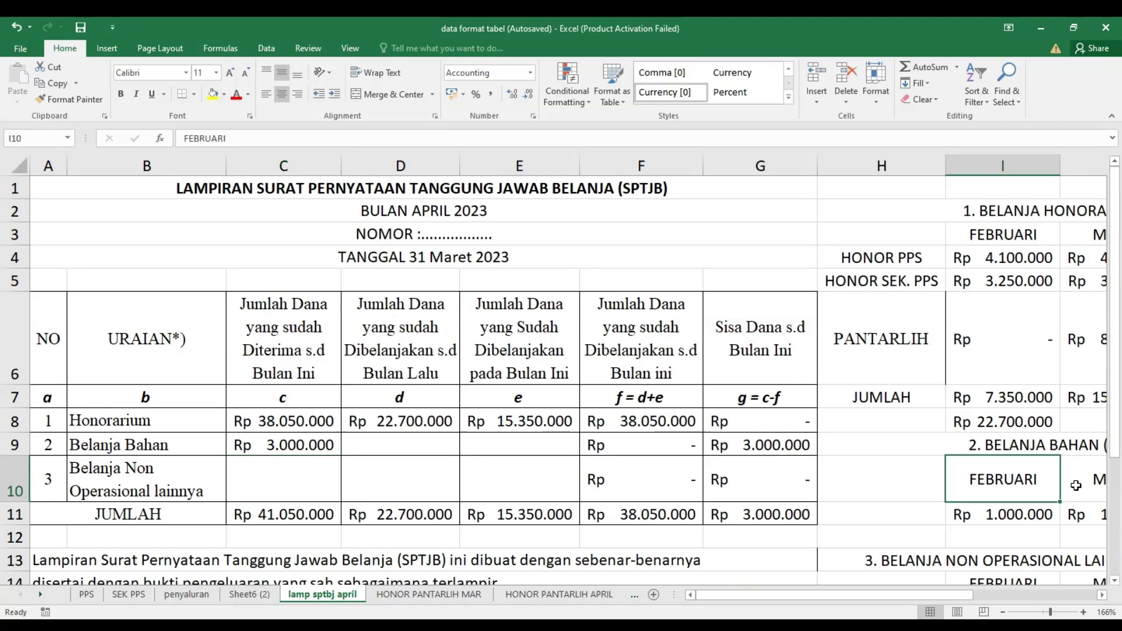
left_click(1098, 481)
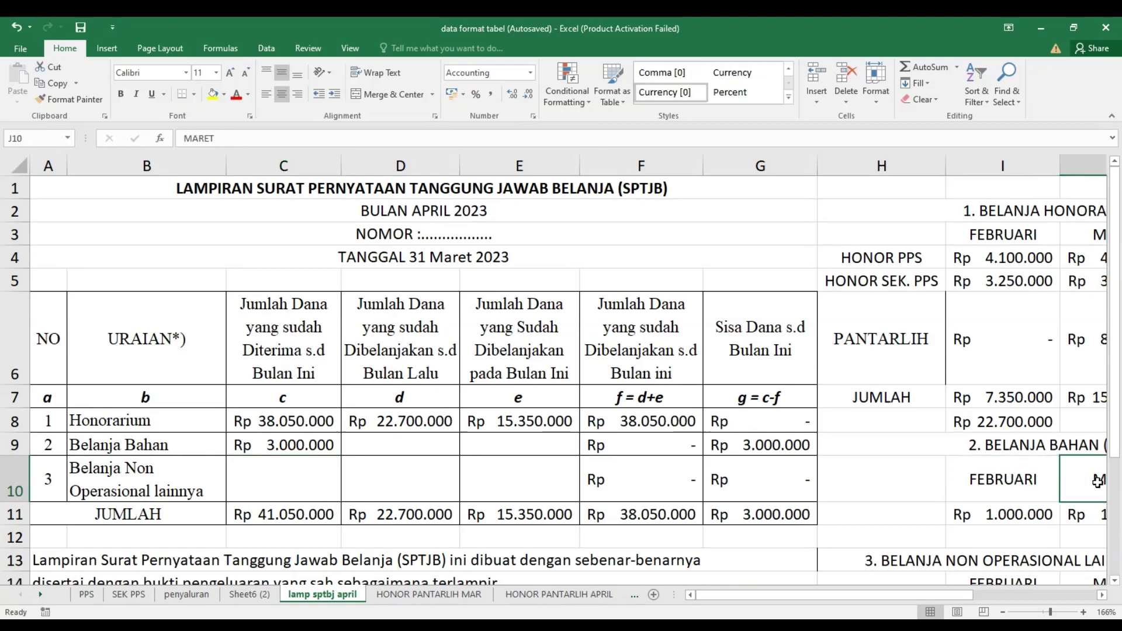
left_click(1015, 493)
left_click(1074, 489)
left_click(377, 448)
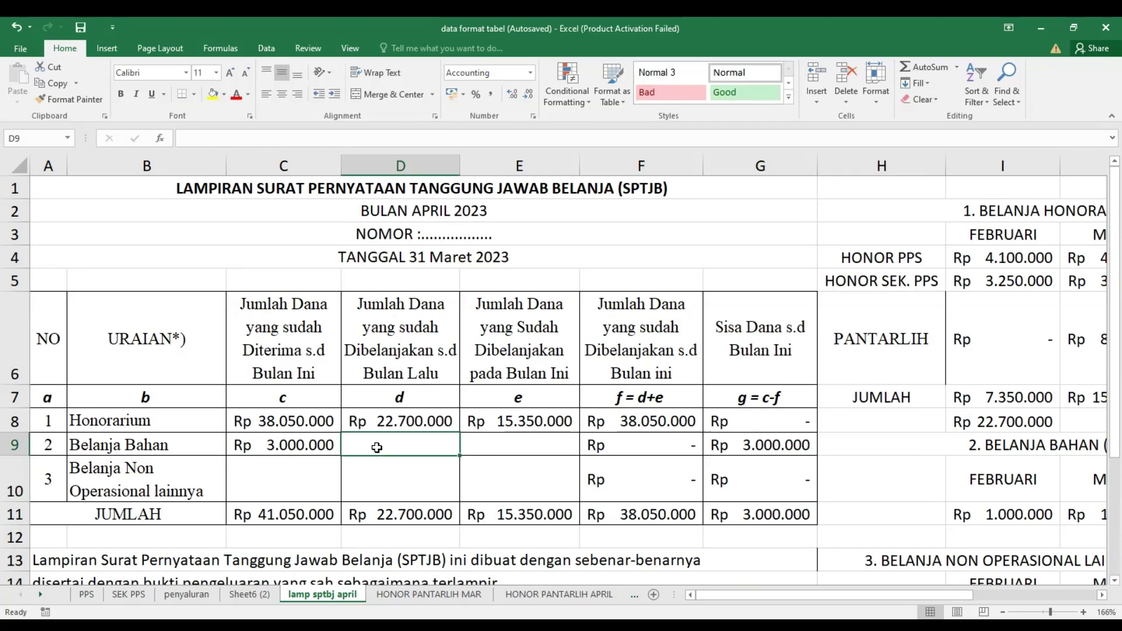
type("2000000")
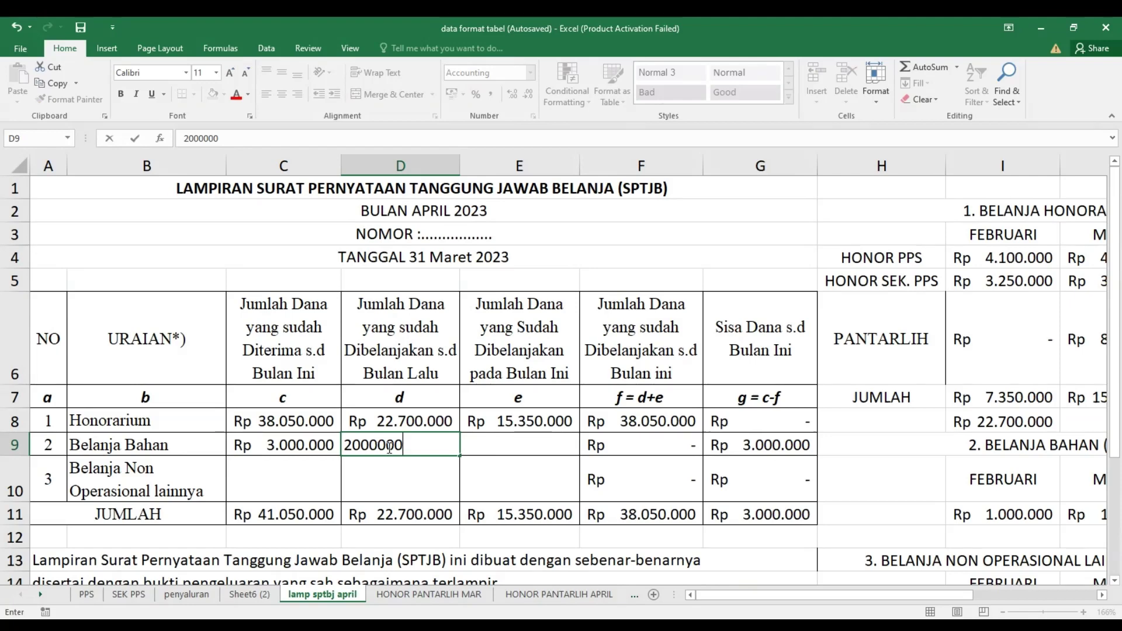
left_click(513, 447)
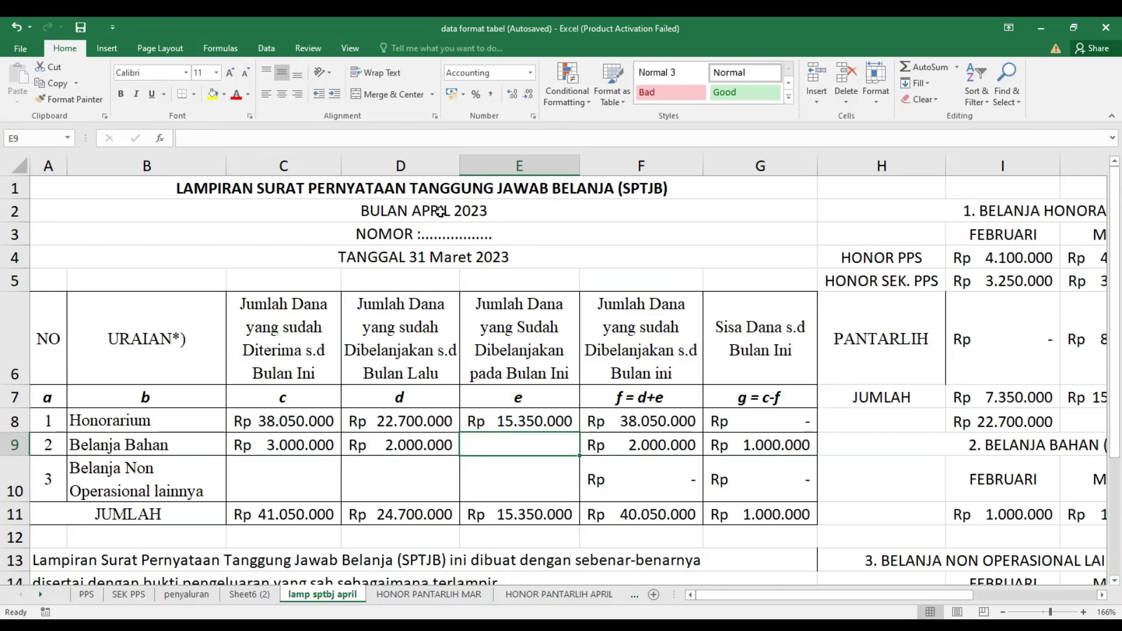
type("1000000")
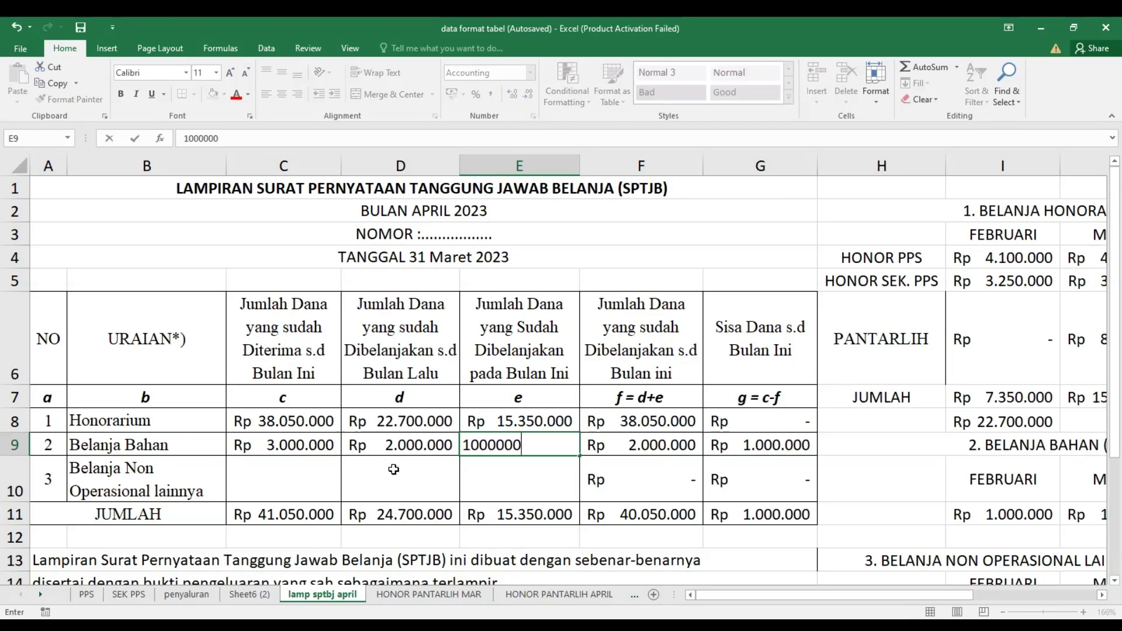
left_click(306, 477)
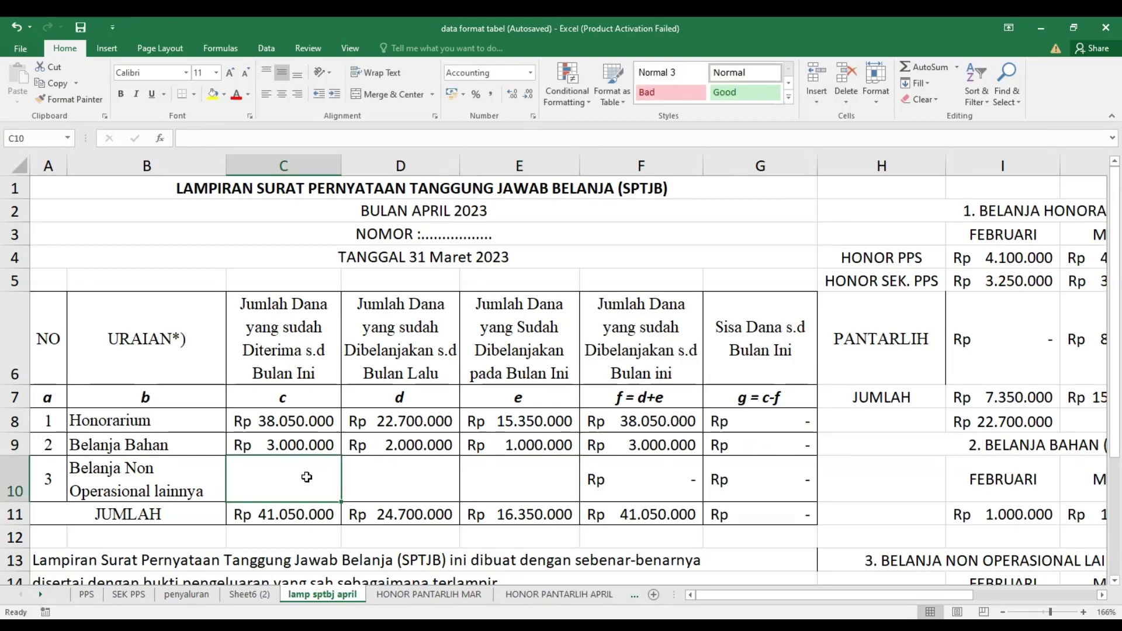
Enter 3000000 in C10 as the Belanja Non Operasional lainnya funds received up to this month.
left_click(153, 447)
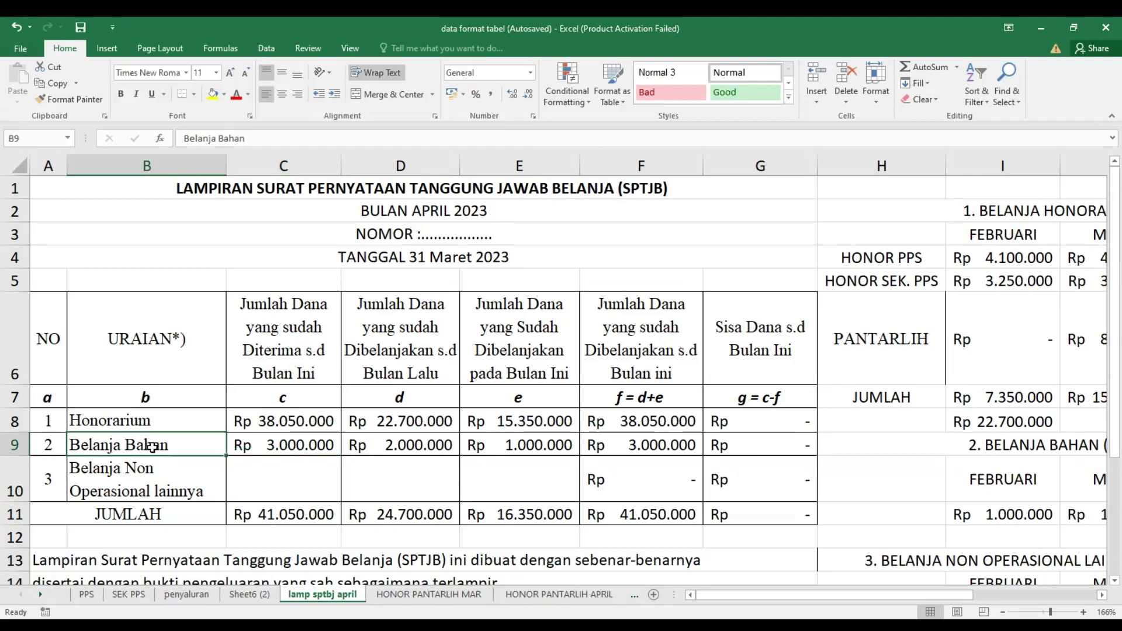
left_click(140, 483)
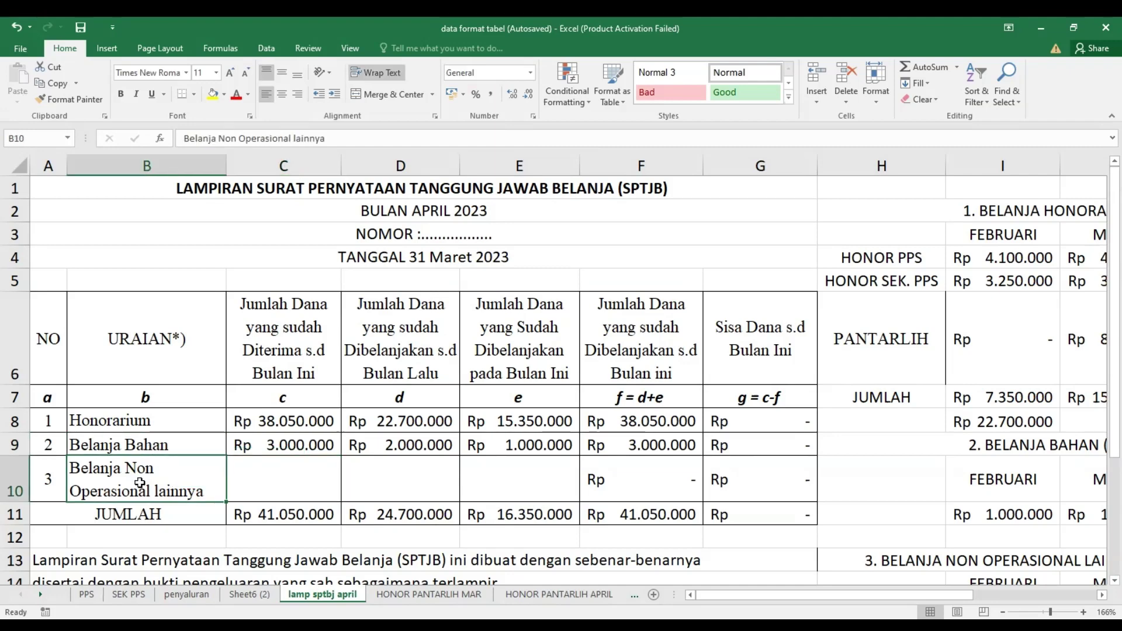
left_click(262, 483)
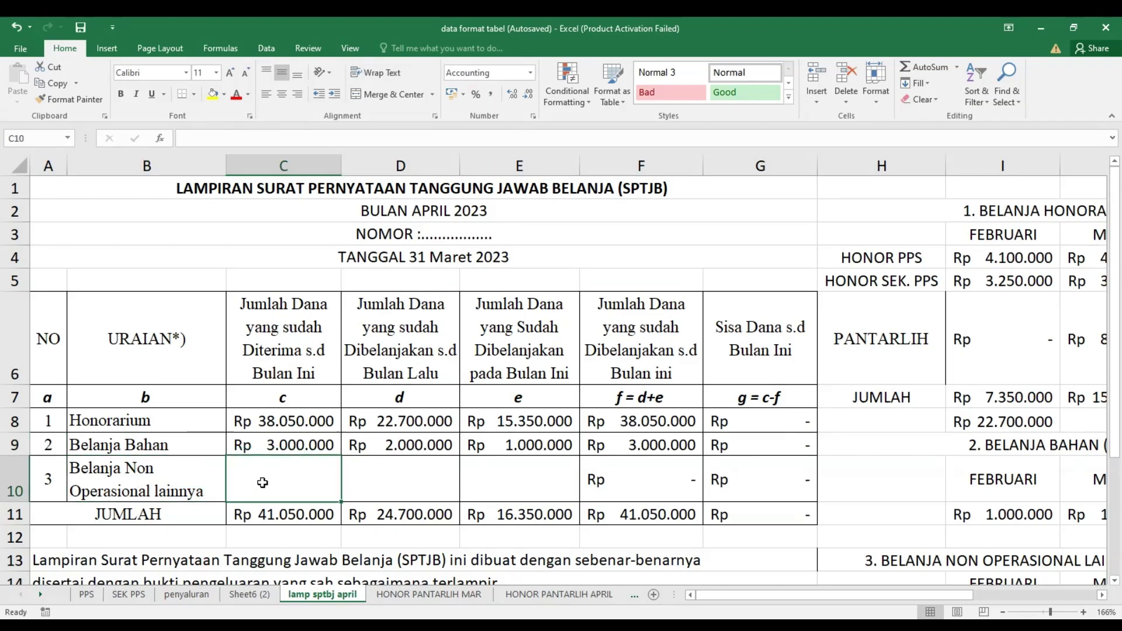
left_click(275, 445)
left_click(51, 480)
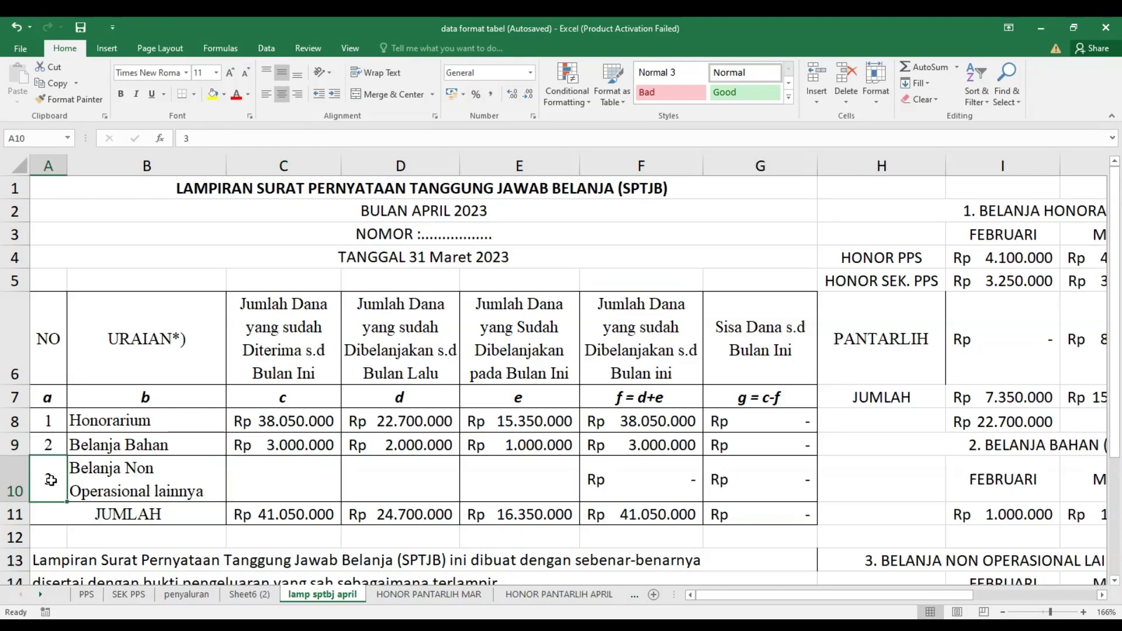
left_click(294, 476)
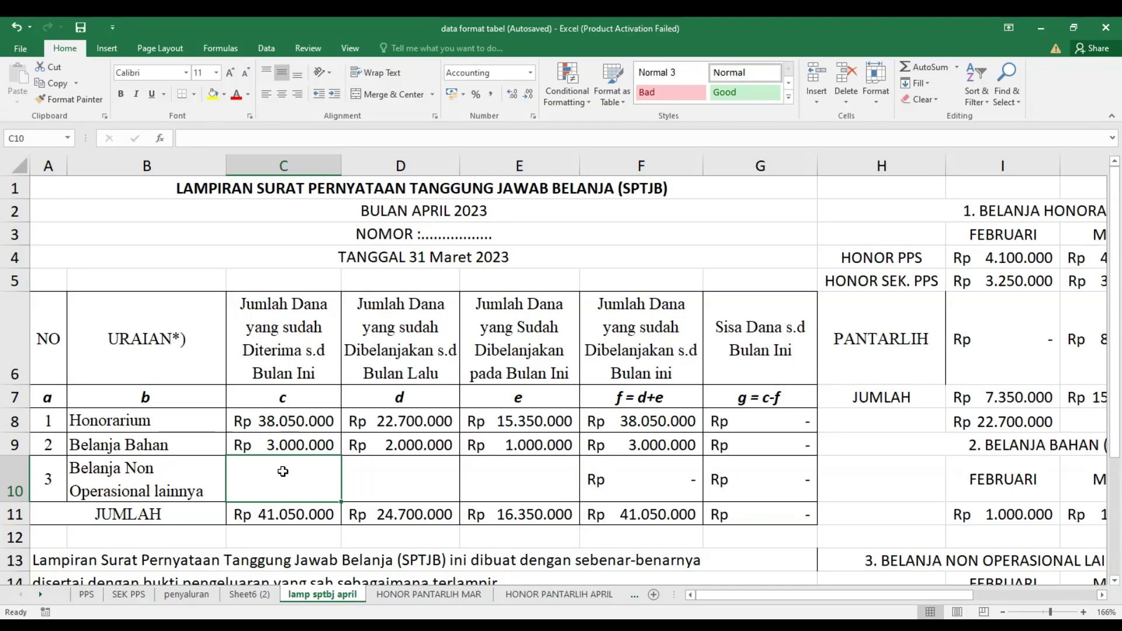
type("3000000")
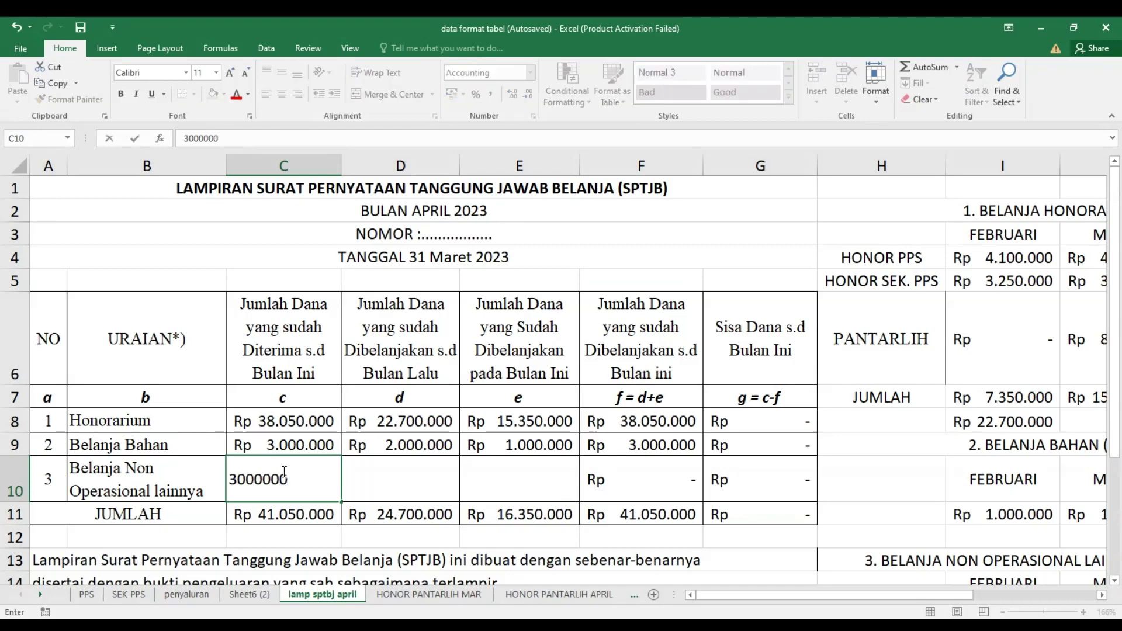
Enter the Belanja Non Operasional lainnya spending: 2000000 up to last month in D10 and 1000000 for this month in E10.
left_click(406, 477)
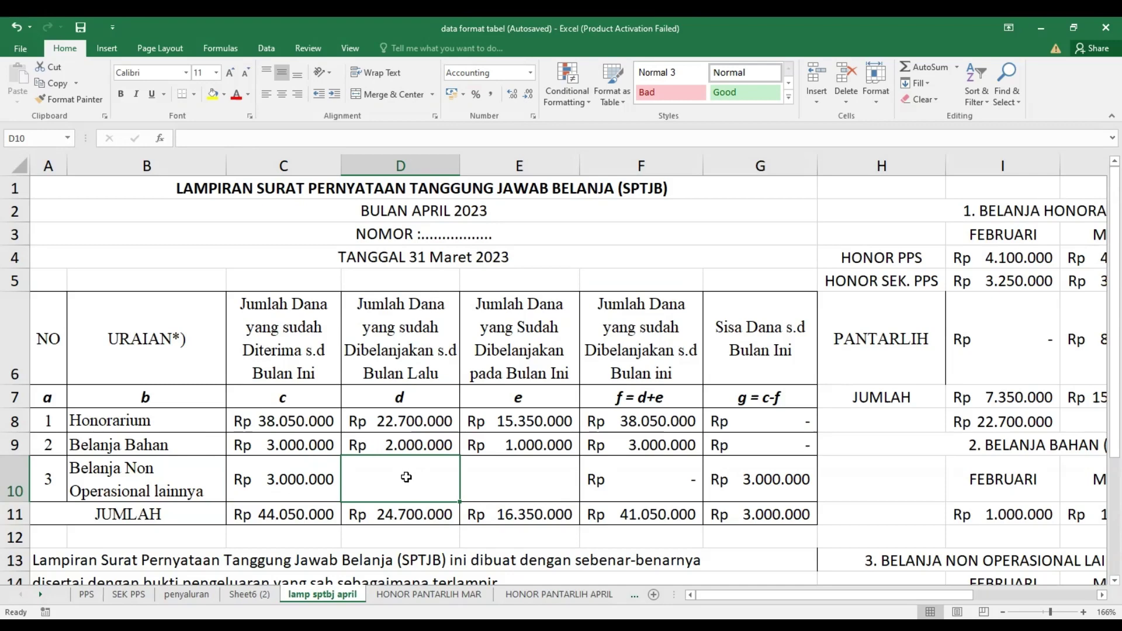
type("2000000")
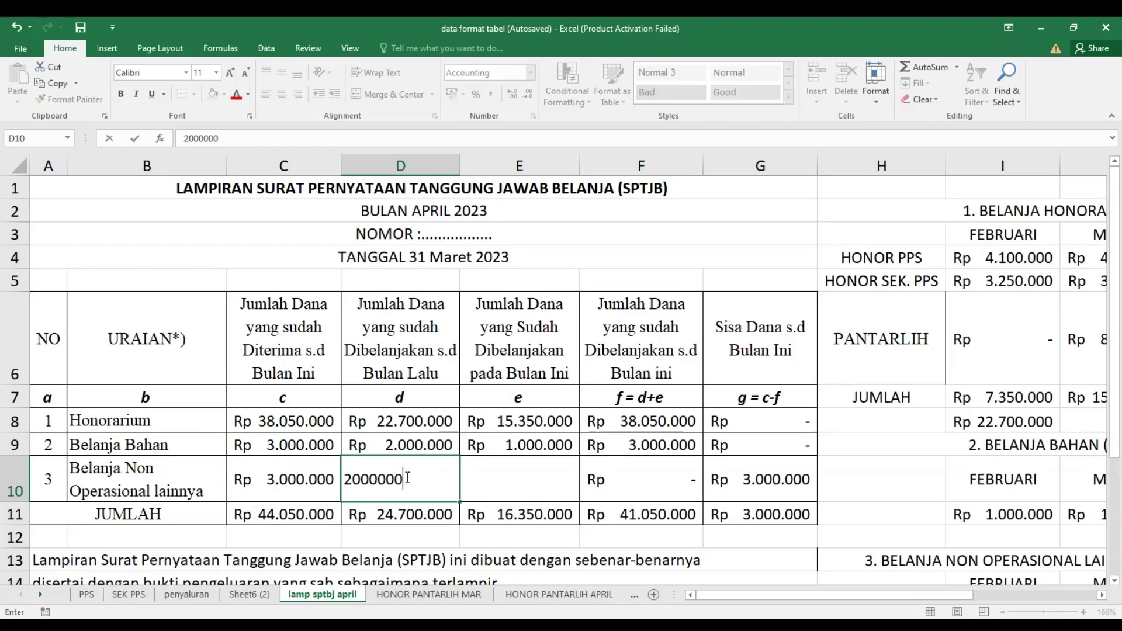
left_click(532, 481)
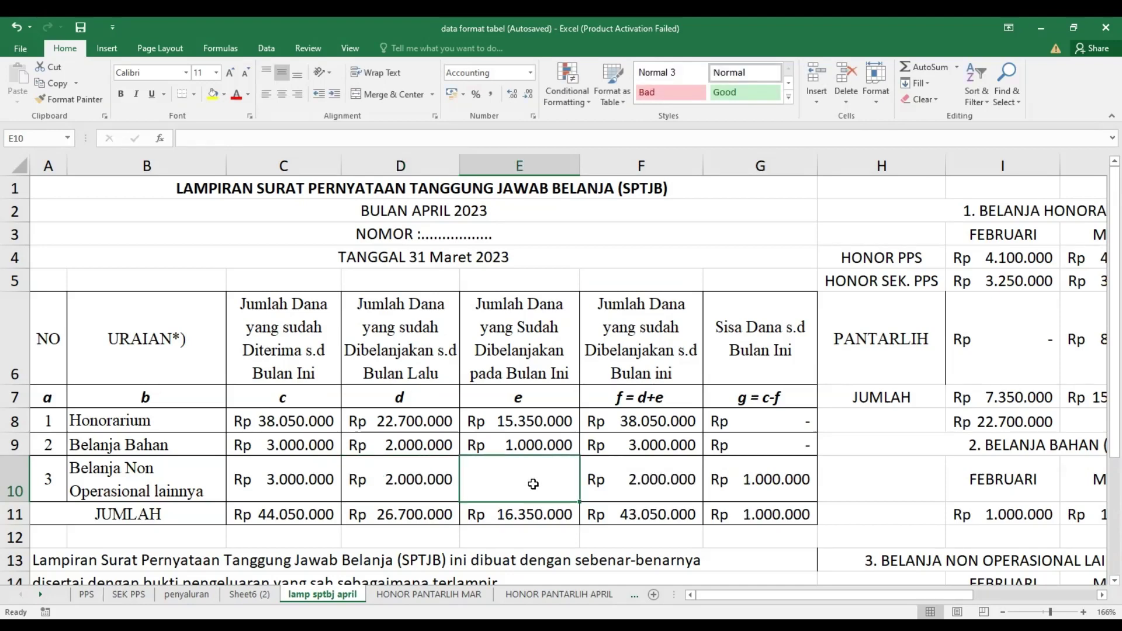
type("1000000")
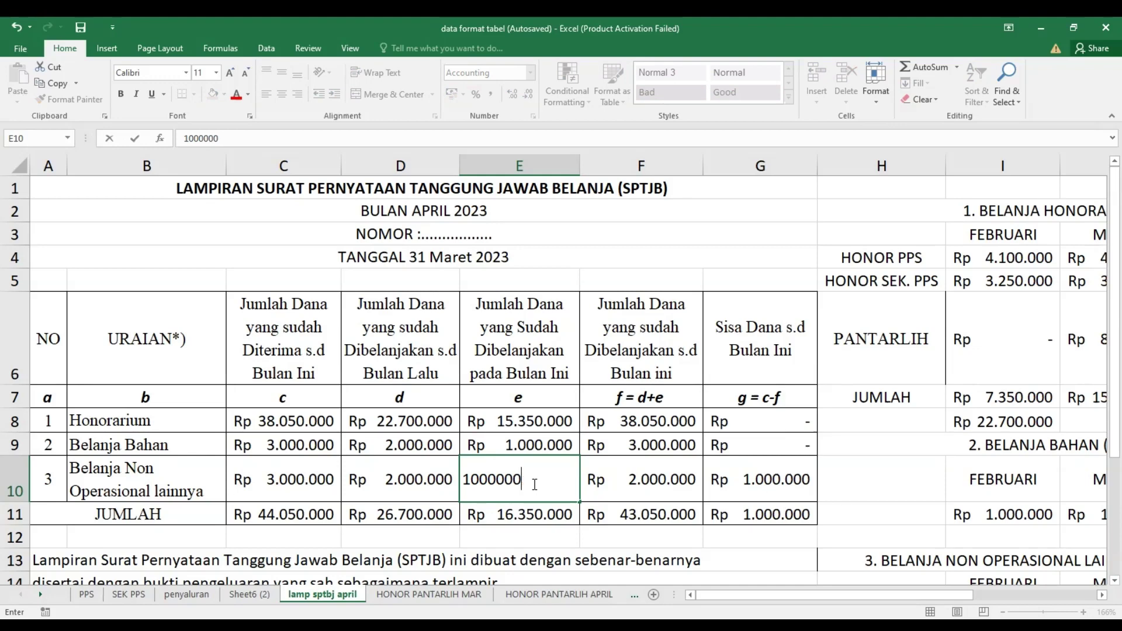
left_click(893, 498)
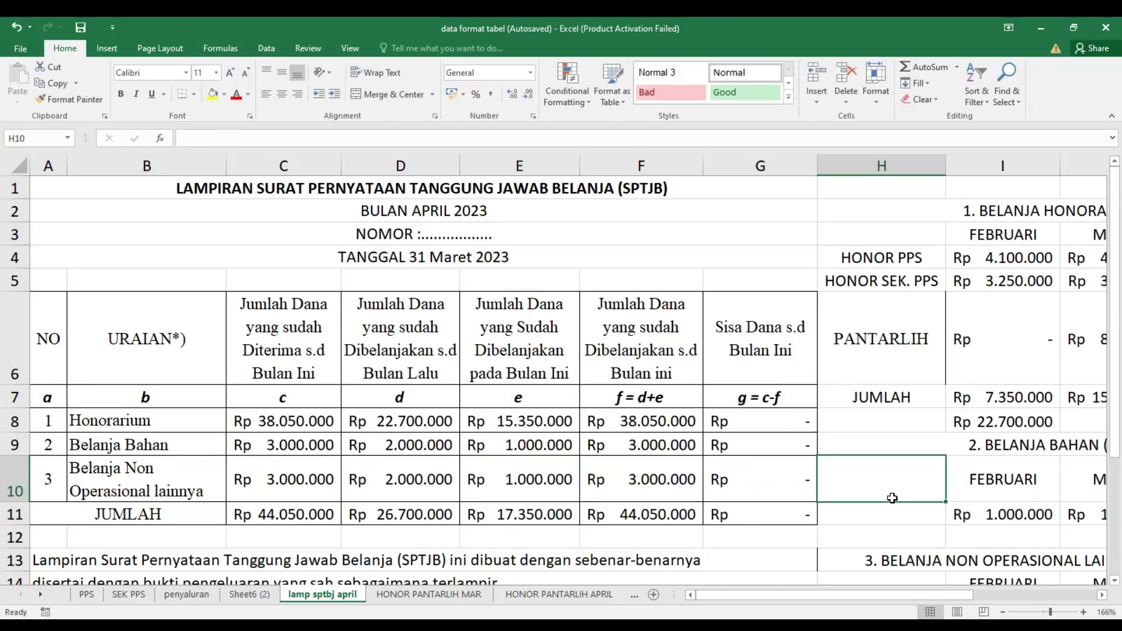
left_click(898, 449)
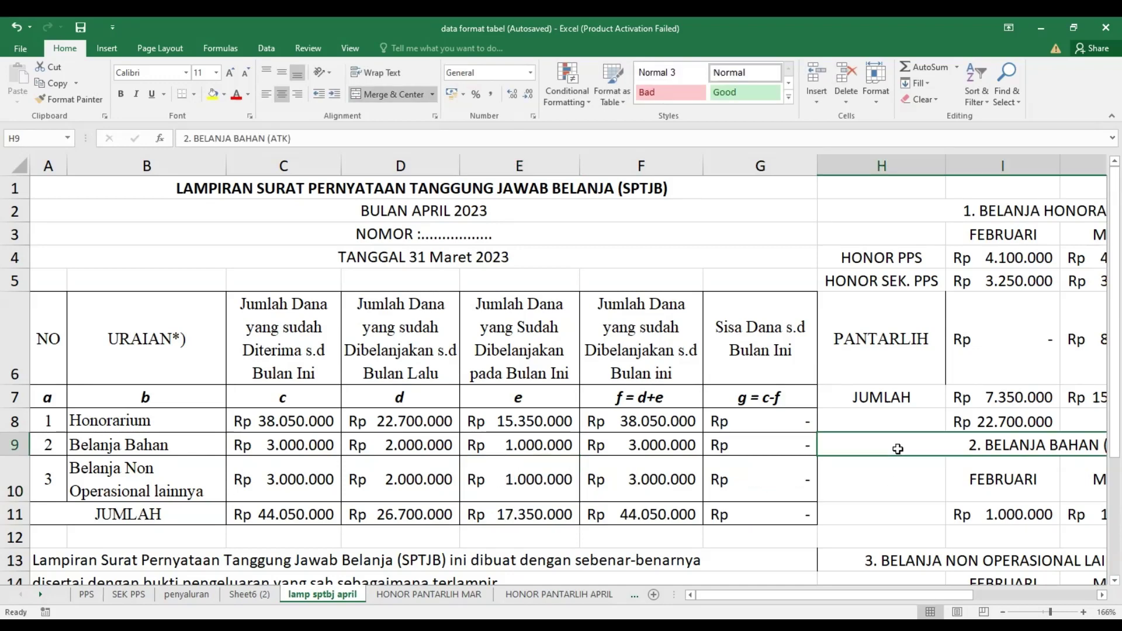
Review the received, spent and remaining fund amounts in C8:G11, including the Sisa Dana column and its JUMLAH row.
mouse_move(275, 421)
left_mouse_down()
mouse_move(409, 444)
mouse_move(507, 482)
left_mouse_up()
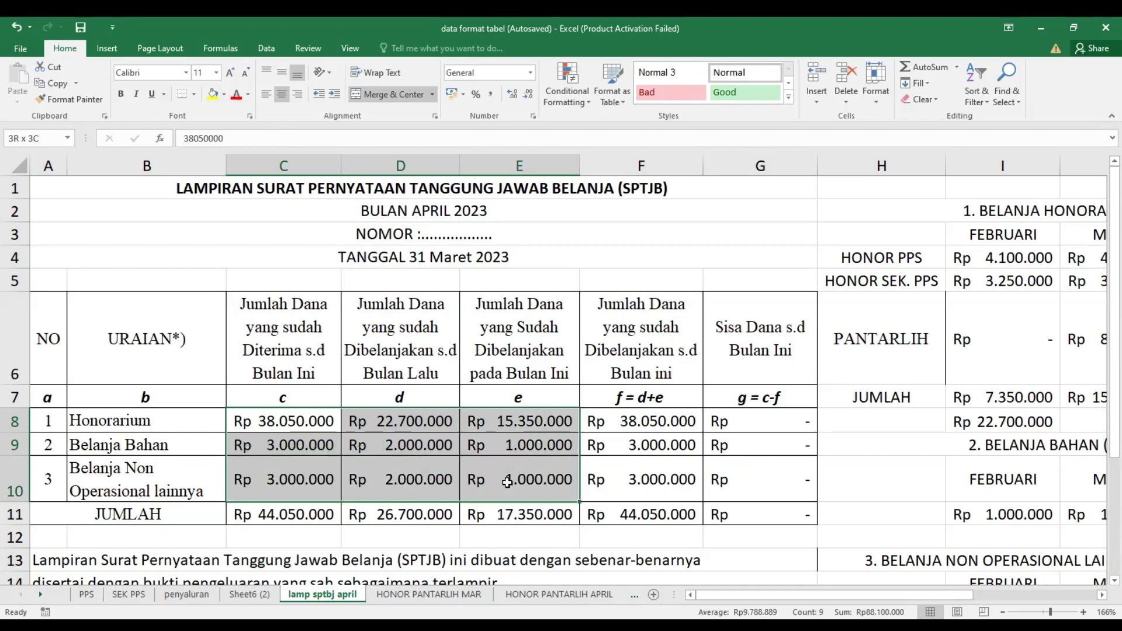
left_click_drag(537, 425, 525, 485)
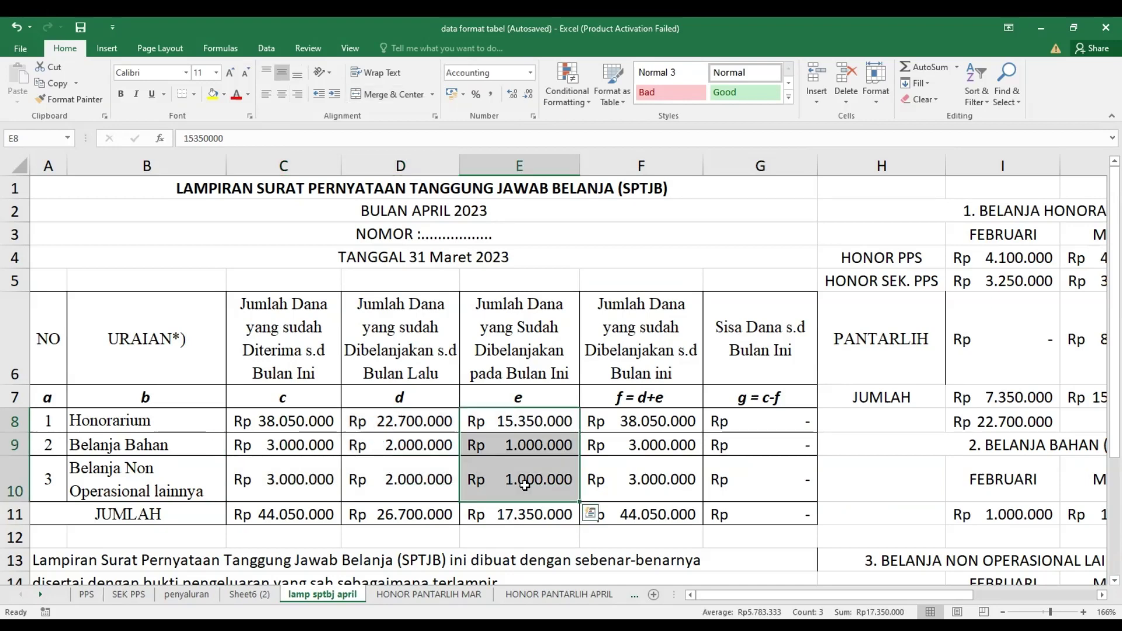
left_click_drag(751, 423, 757, 471)
left_click(757, 423)
left_click(757, 471)
left_click(751, 516)
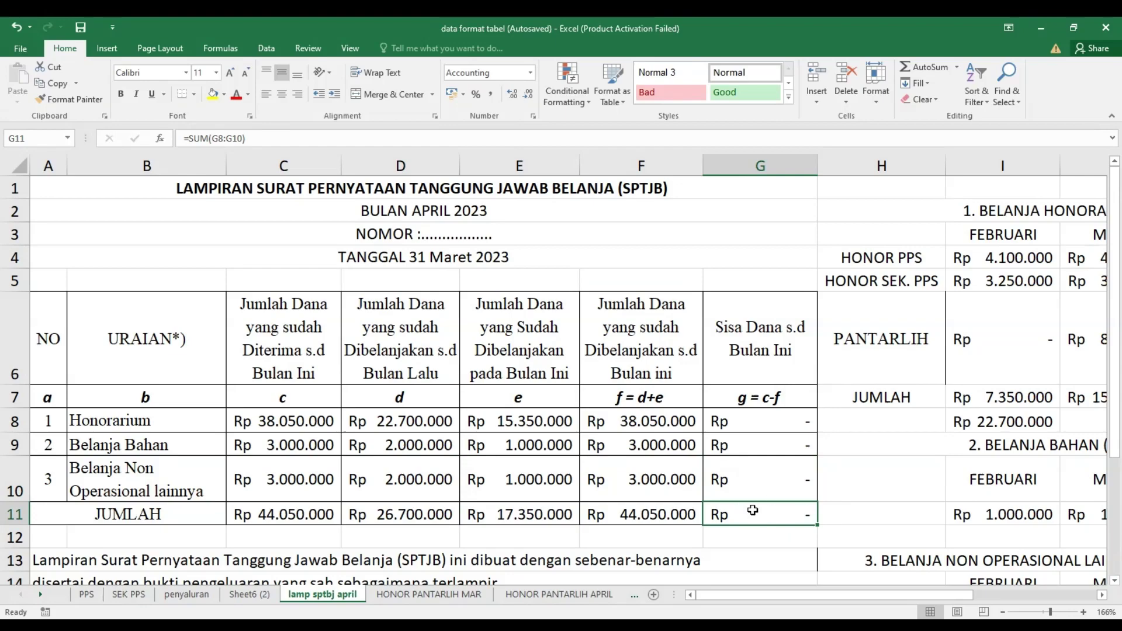
scroll(753, 510, "down", 1)
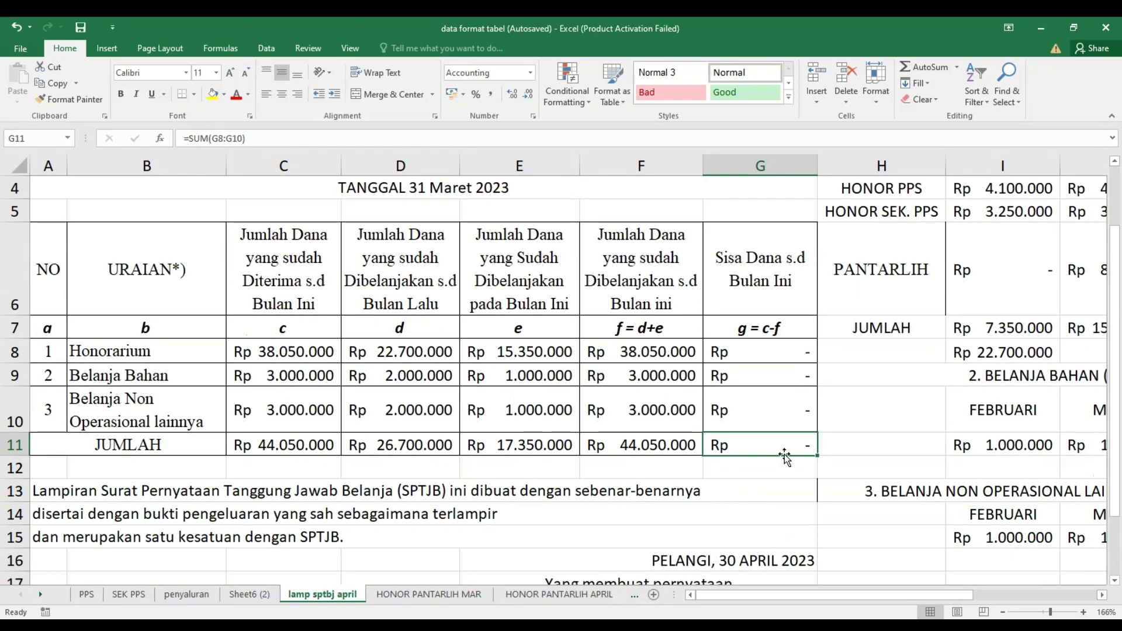
scroll(785, 456, "up", 1)
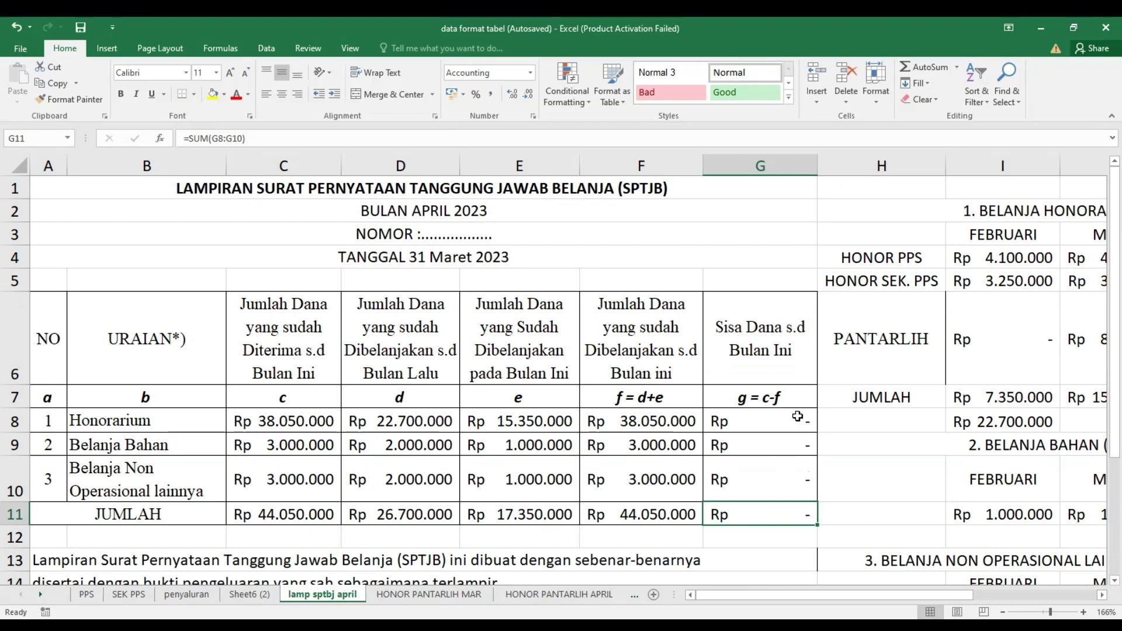
left_click_drag(275, 421, 725, 513)
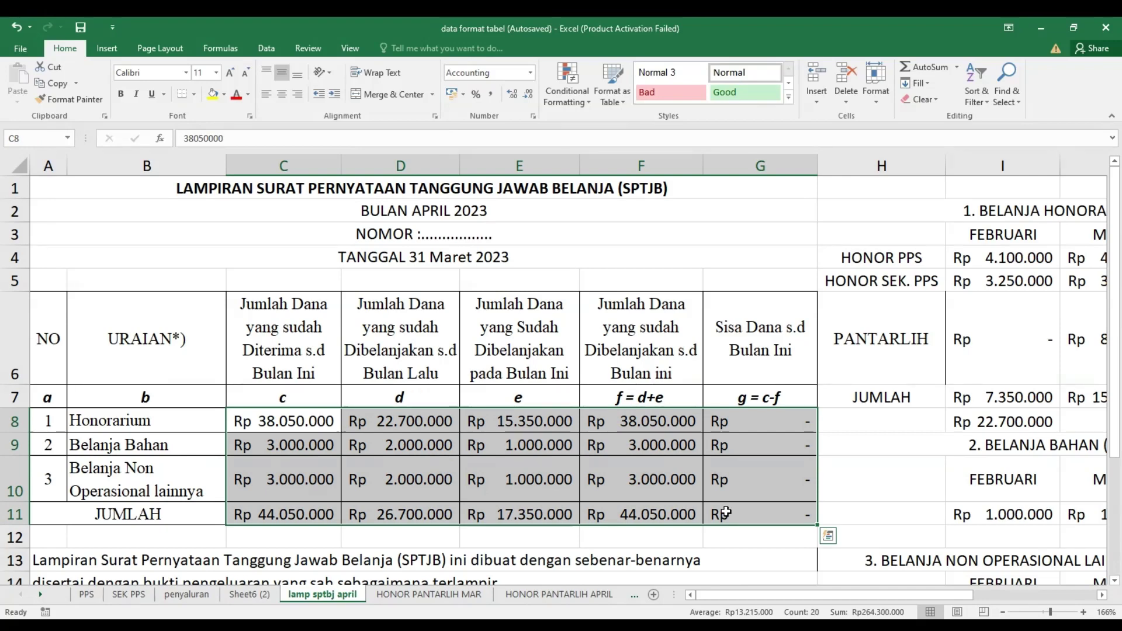
left_click(865, 481)
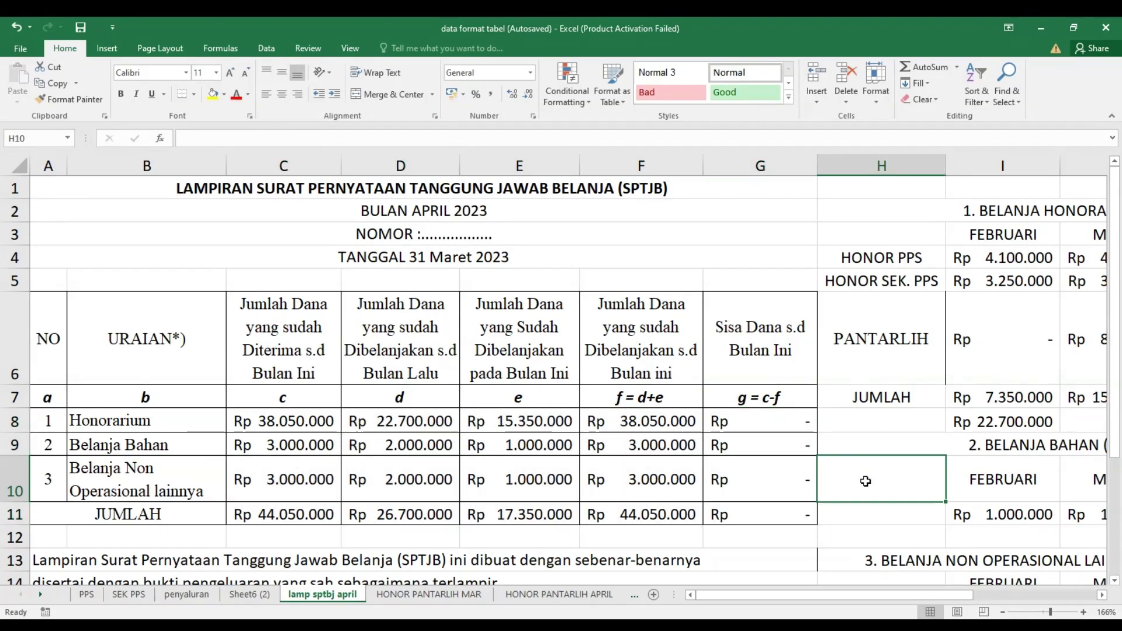